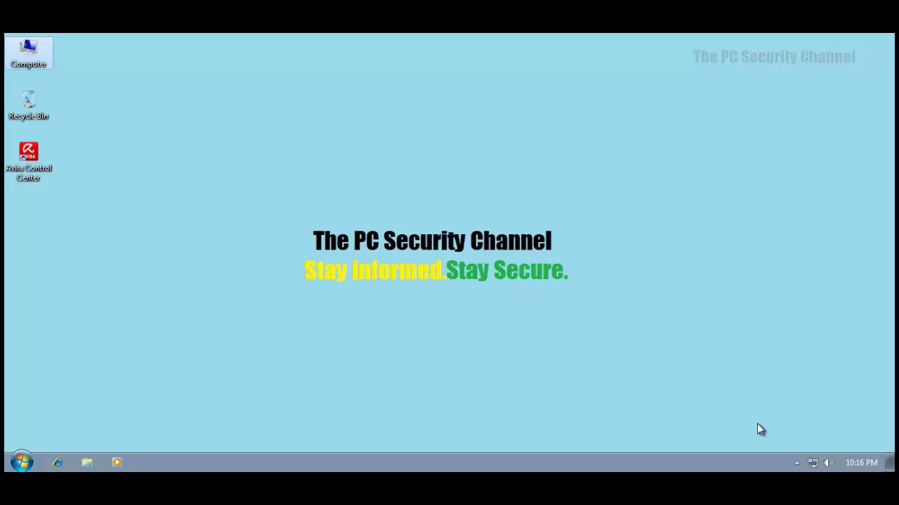
# Open Avira from the tray and view Real-Time Protection: 1,471 files scanned, 0 detections.
pyautogui.click(798, 460)
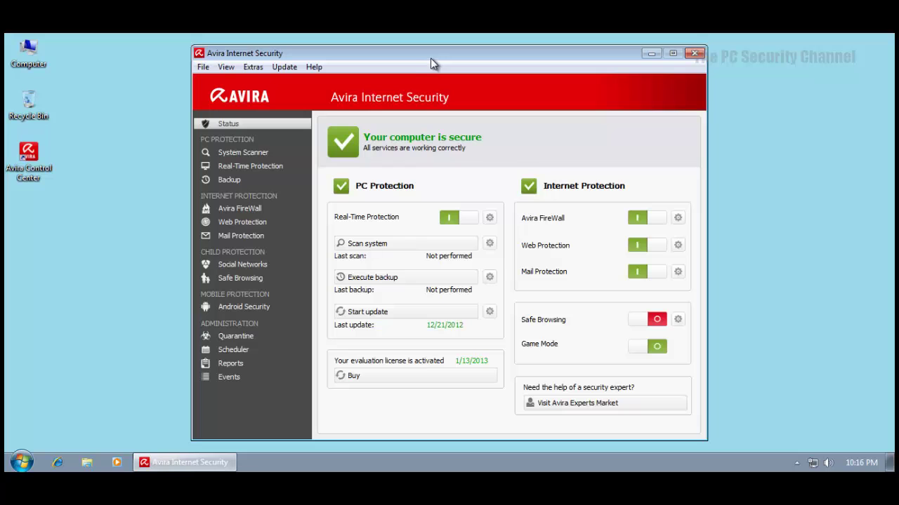
pyautogui.moveTo(431, 56); pyautogui.dragTo(425, 45)
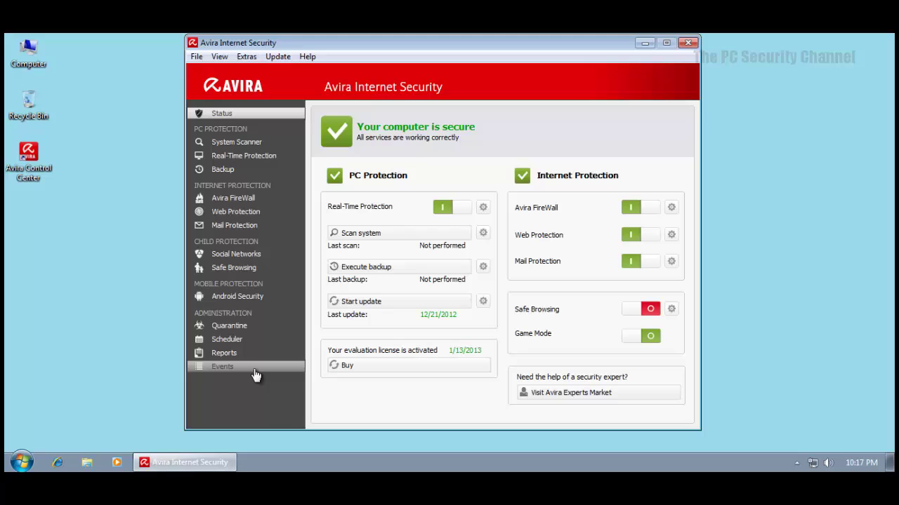
pyautogui.click(261, 156)
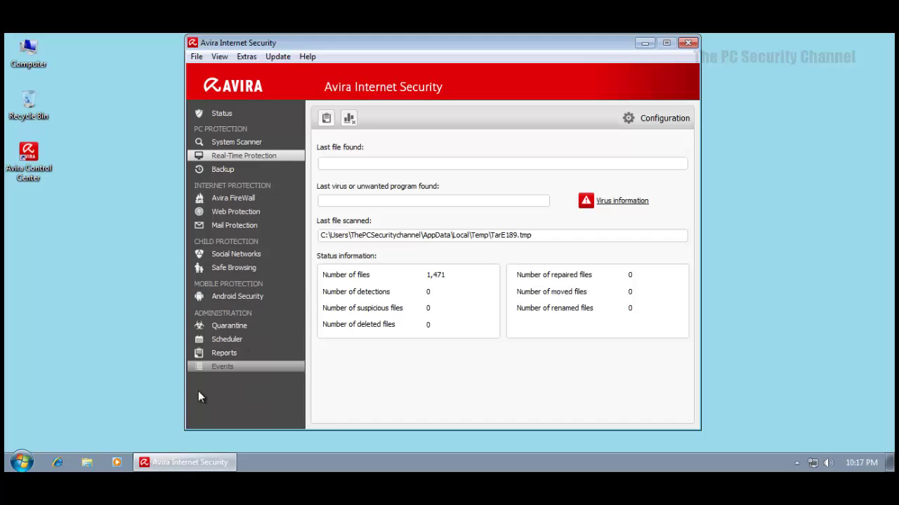
# Review the System Scanner, Real-Time Protection and Web Protection pages.
pyautogui.click(231, 143)
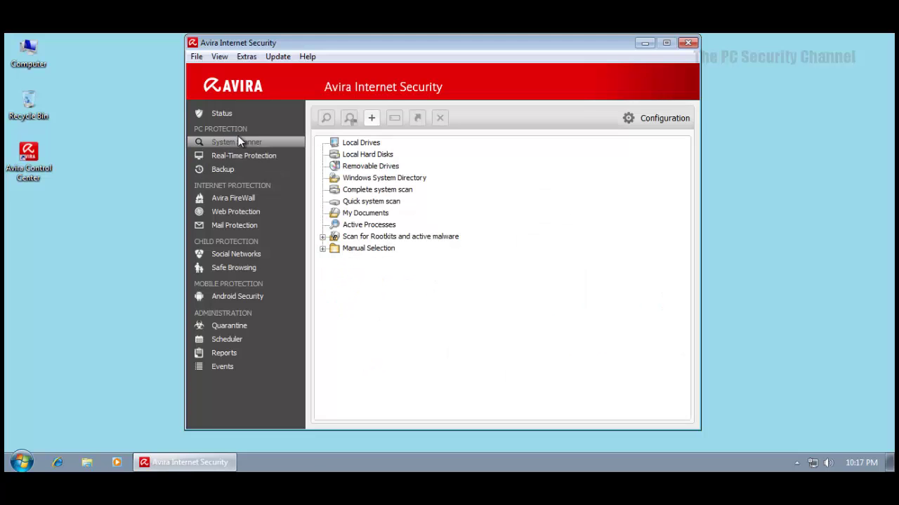
pyautogui.click(235, 115)
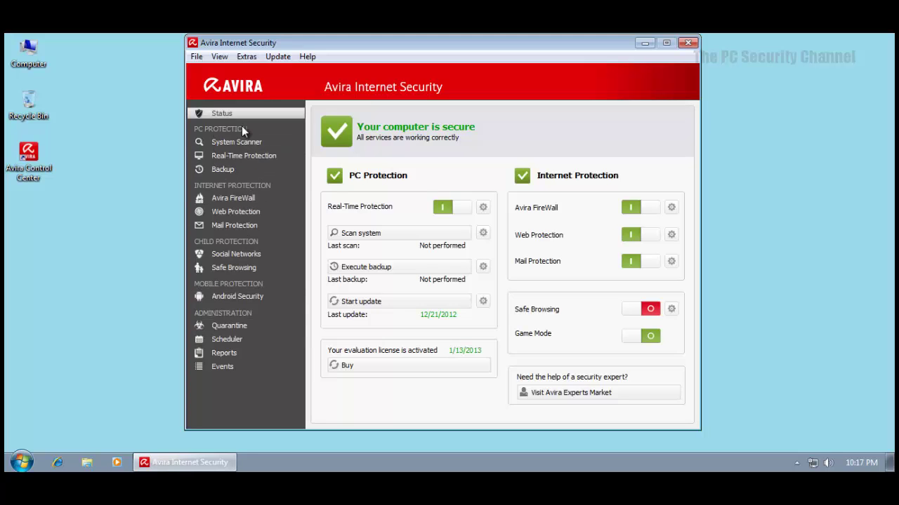
pyautogui.click(243, 146)
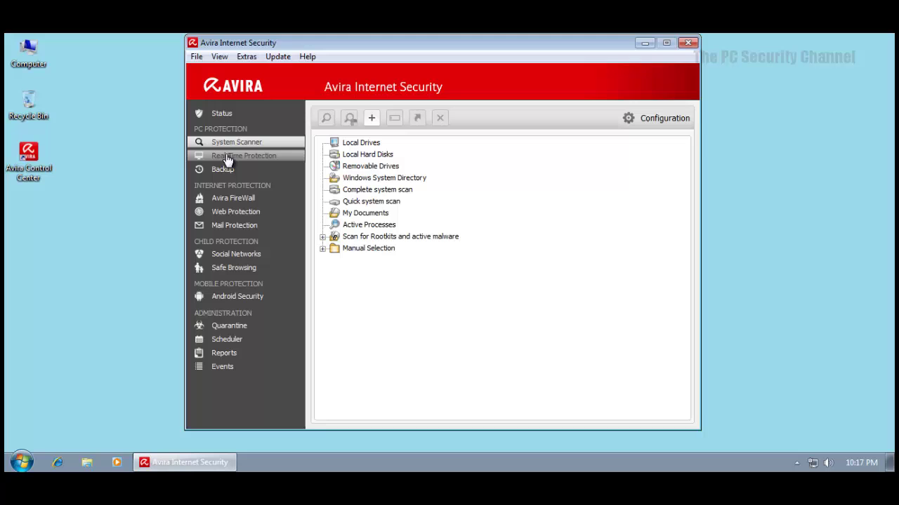
pyautogui.click(209, 156)
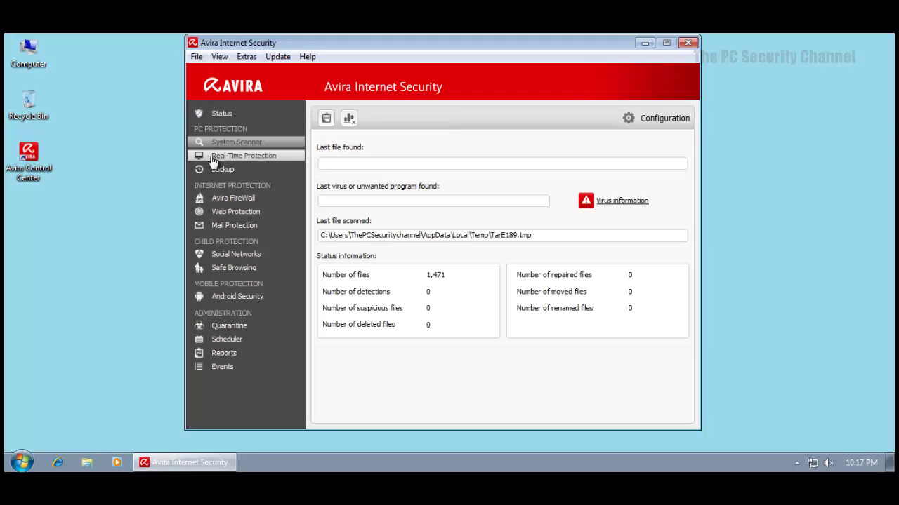
pyautogui.click(228, 210)
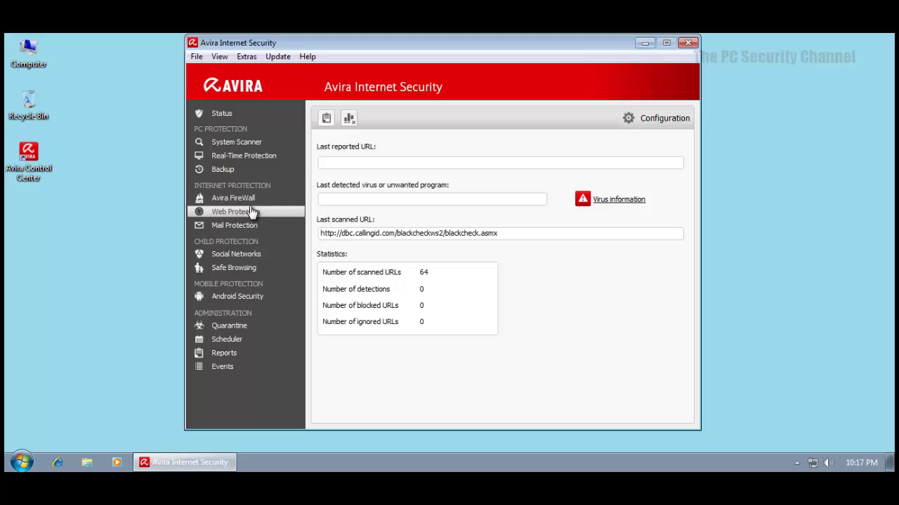
# Check the FireWall and Mail Protection pages, then return to the Status overview.
pyautogui.click(236, 202)
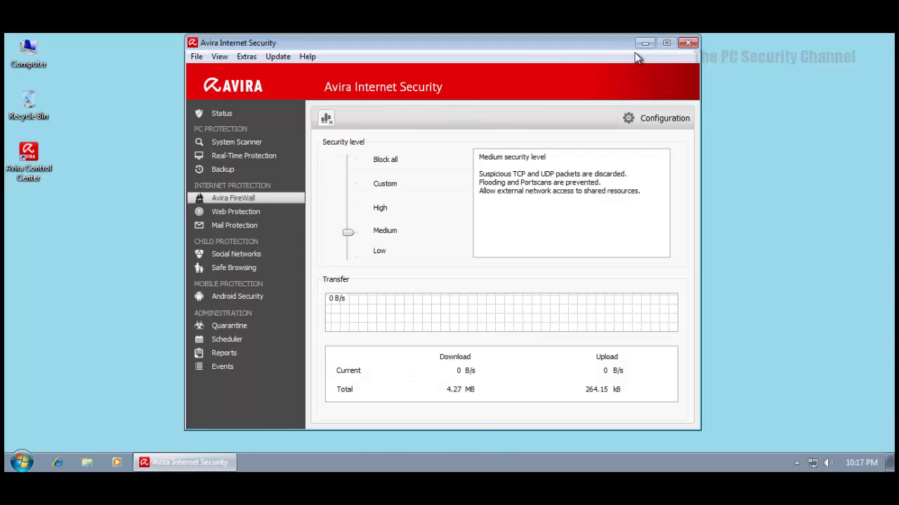
pyautogui.click(688, 42)
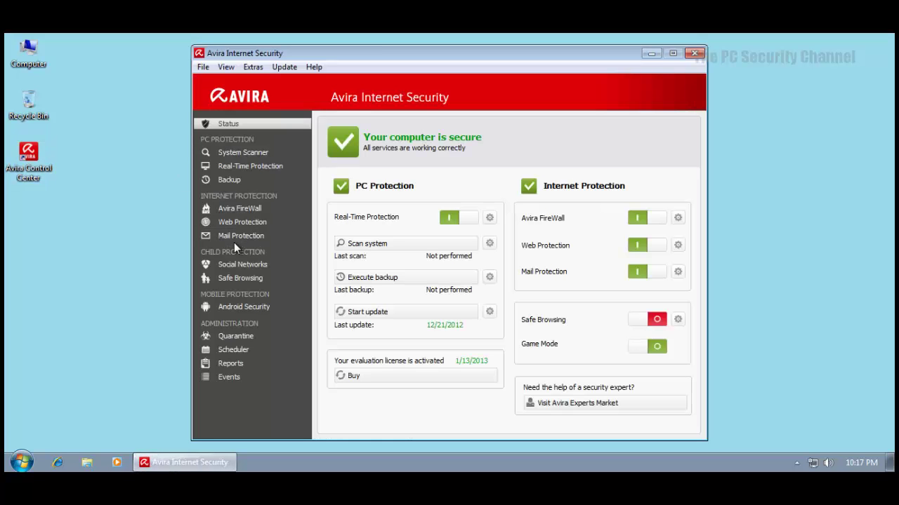
pyautogui.click(233, 238)
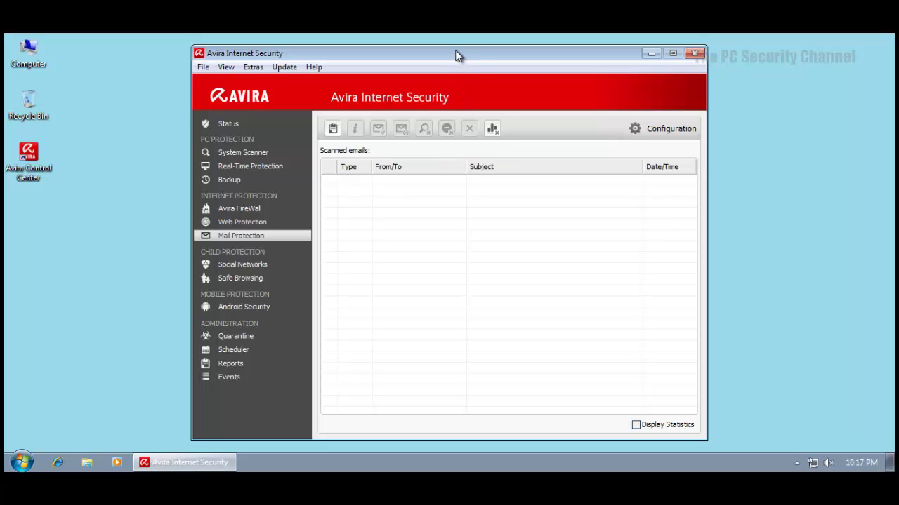
pyautogui.moveTo(453, 46); pyautogui.dragTo(449, 37)
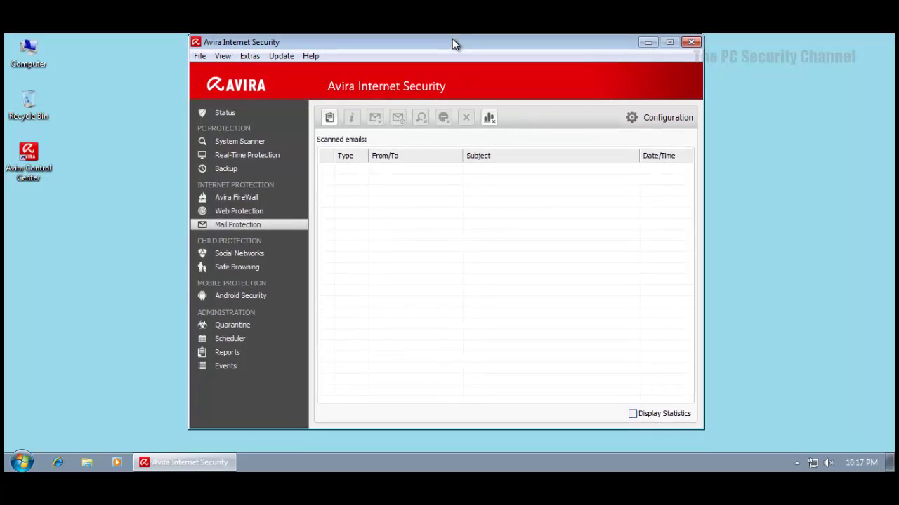
pyautogui.click(232, 118)
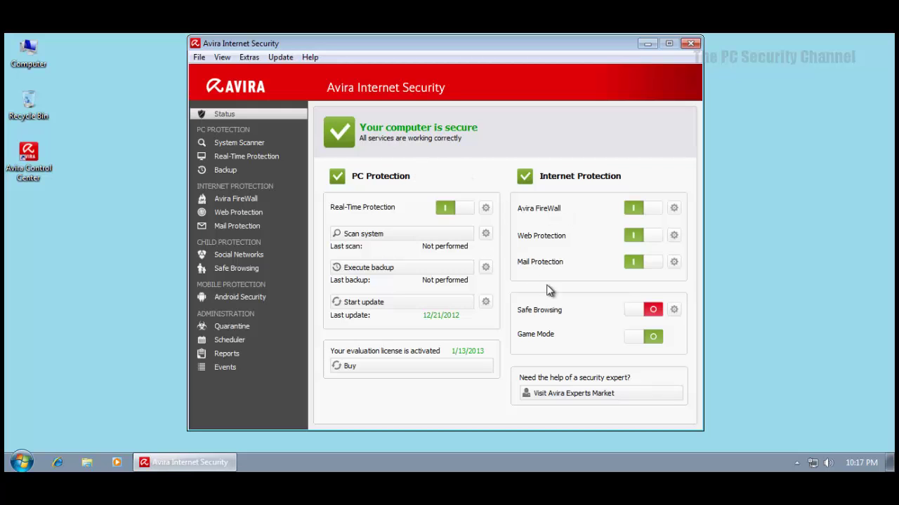
pyautogui.moveTo(477, 52)
pyautogui.mouseDown()
pyautogui.moveTo(471, 77)
pyautogui.moveTo(484, 74)
pyautogui.moveTo(476, 55)
pyautogui.mouseUp()
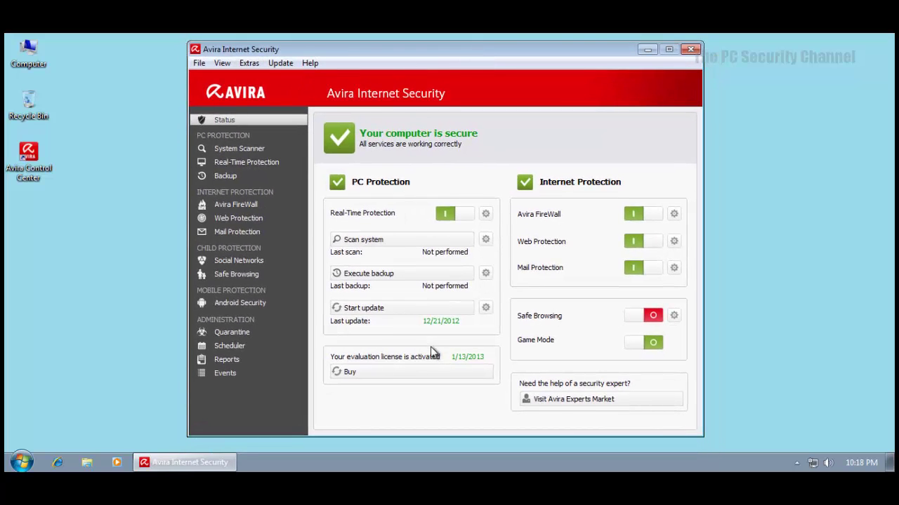
# Run an update check, dismiss the Updater, and browse the Extras menu.
pyautogui.click(358, 309)
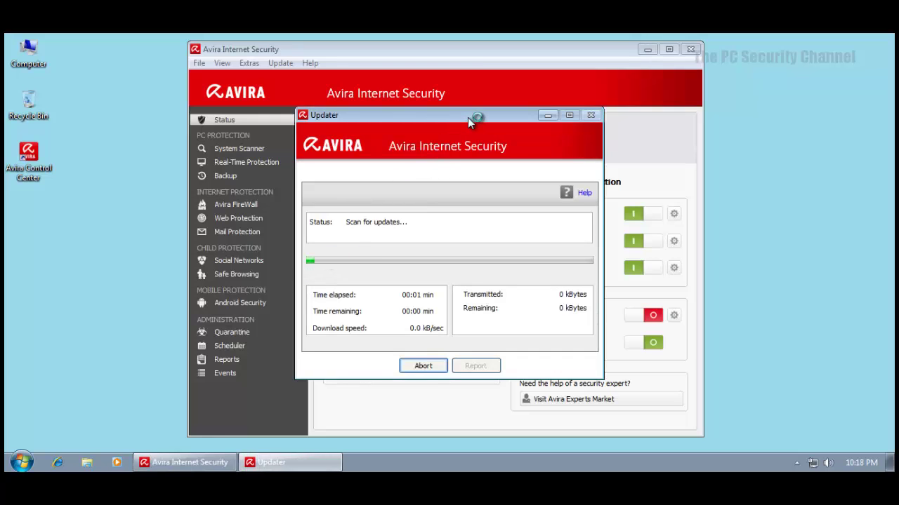
pyautogui.click(423, 366)
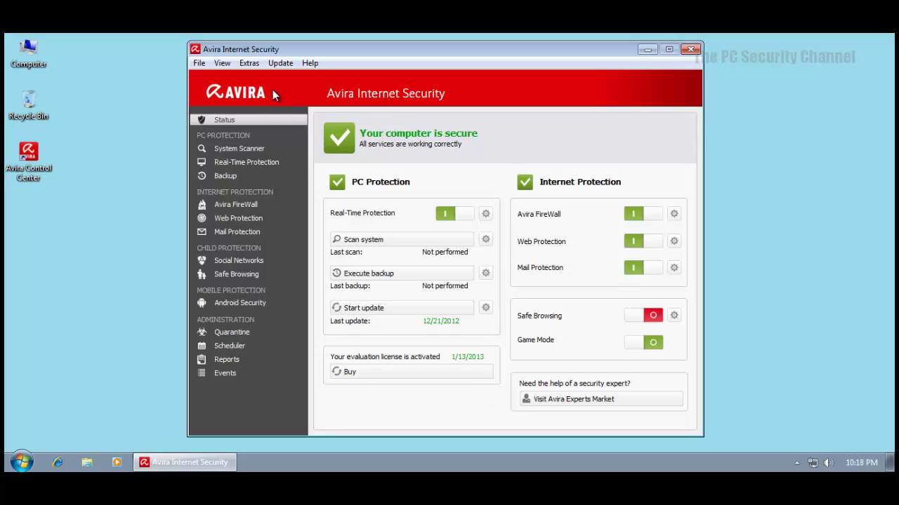
pyautogui.click(199, 63)
pyautogui.moveTo(237, 64)
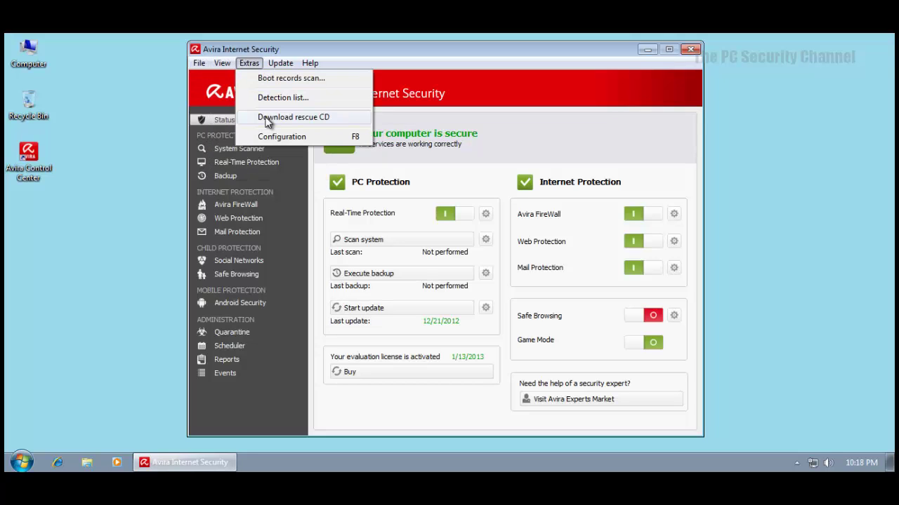
pyautogui.moveTo(272, 64)
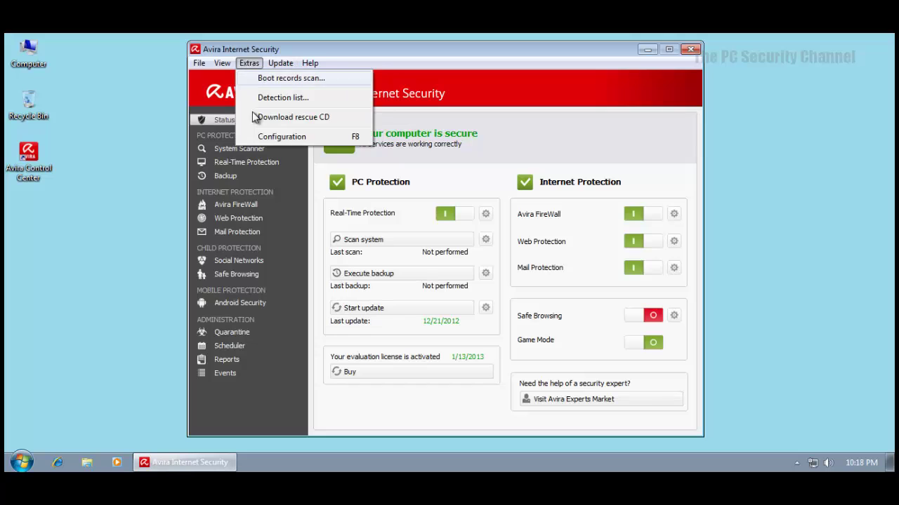
pyautogui.click(261, 109)
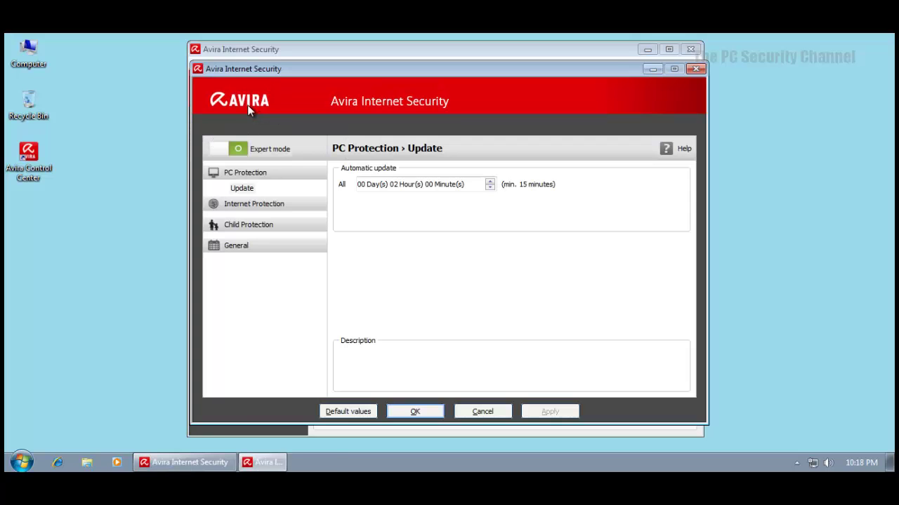
pyautogui.click(235, 148)
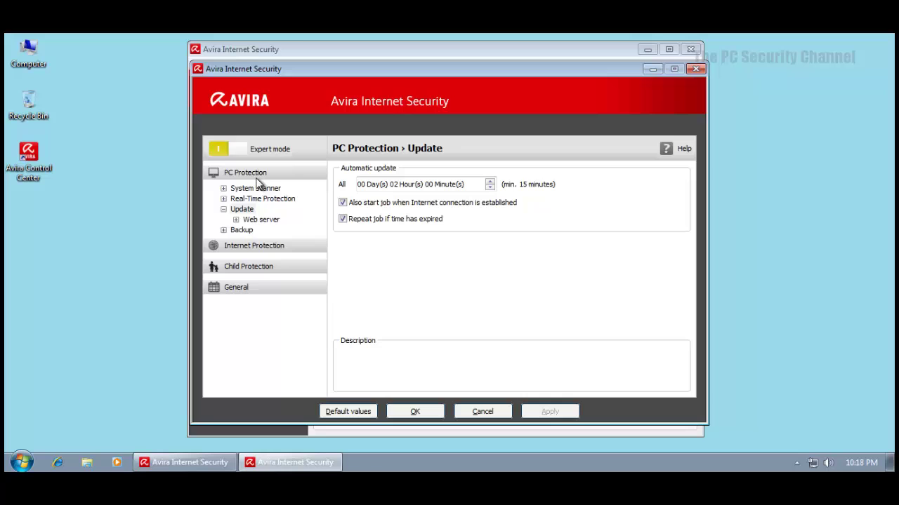
pyautogui.click(233, 190)
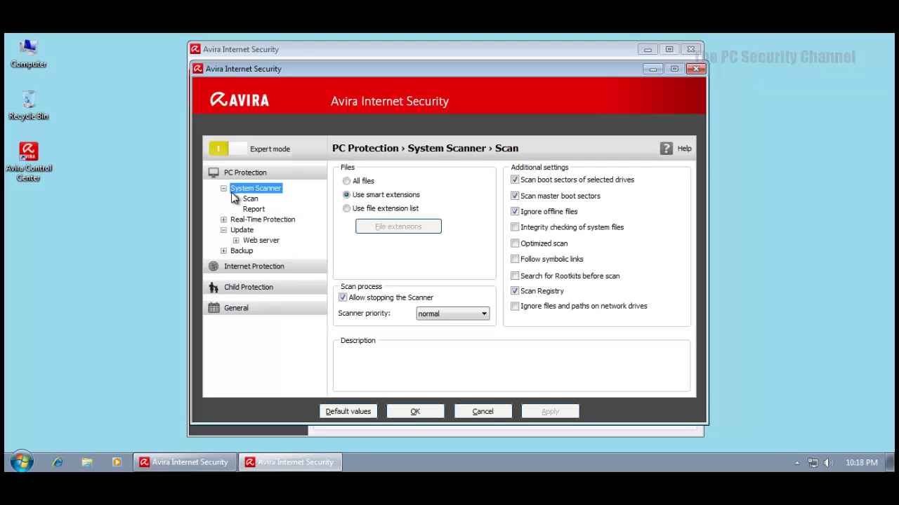
pyautogui.click(242, 220)
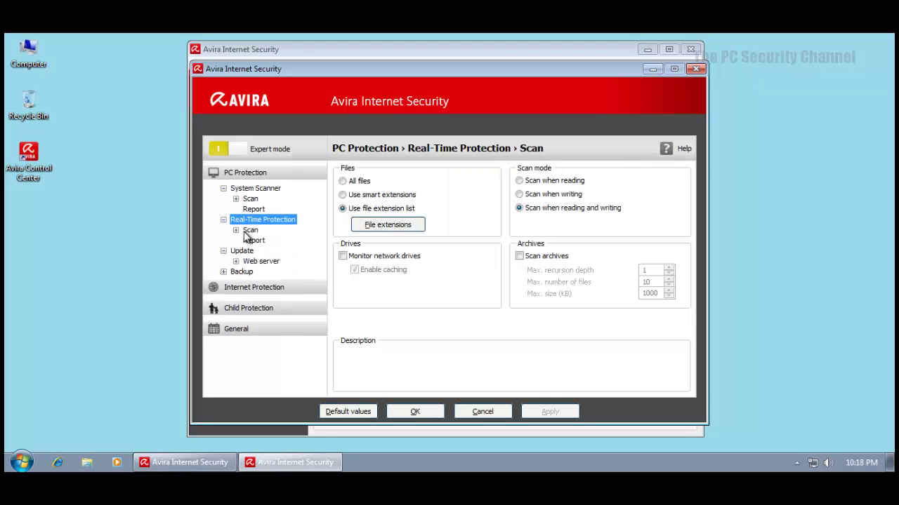
pyautogui.click(247, 231)
pyautogui.click(263, 241)
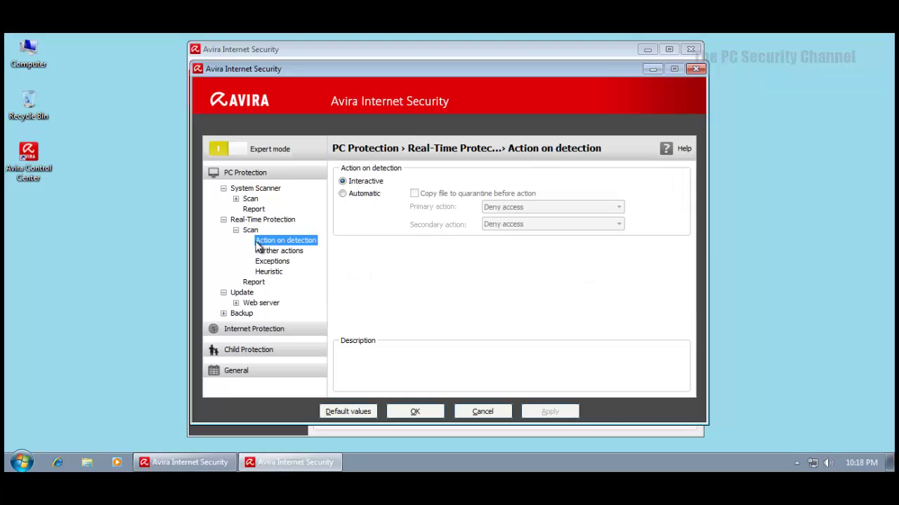
pyautogui.click(267, 272)
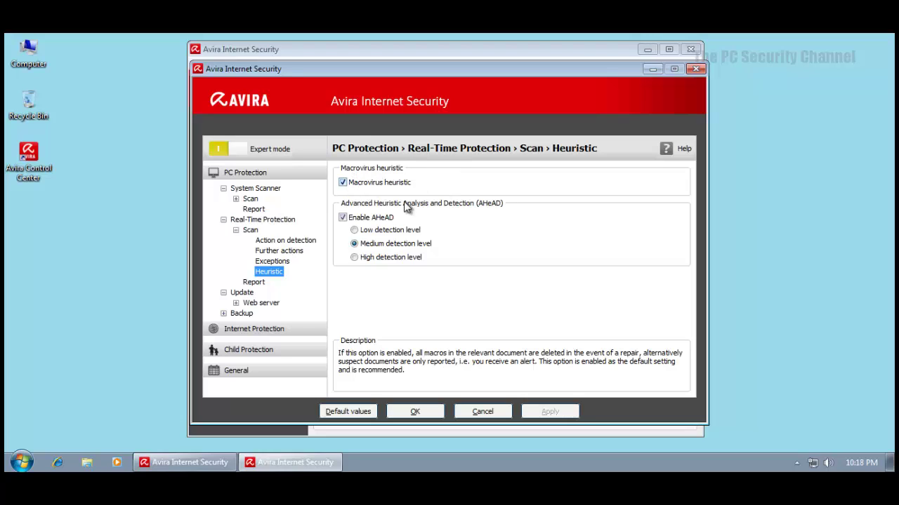
pyautogui.press('Up')
pyautogui.press('Up')
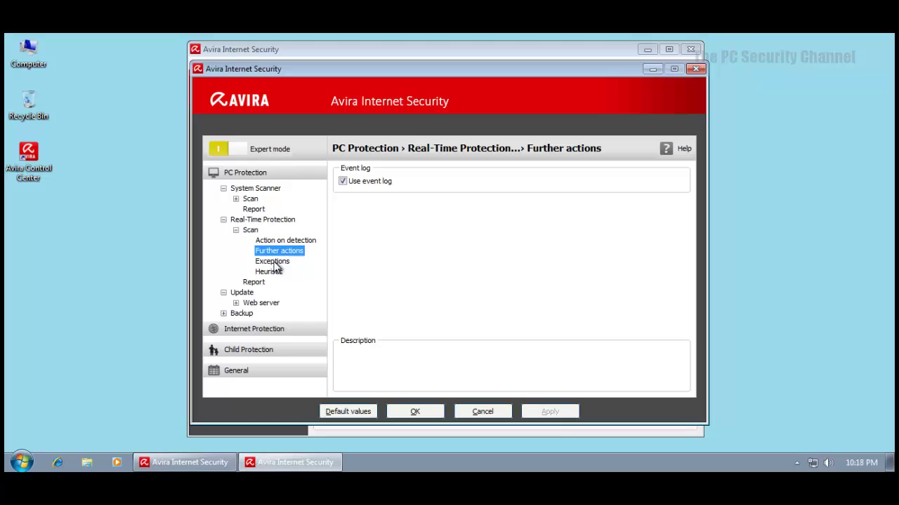
pyautogui.click(280, 240)
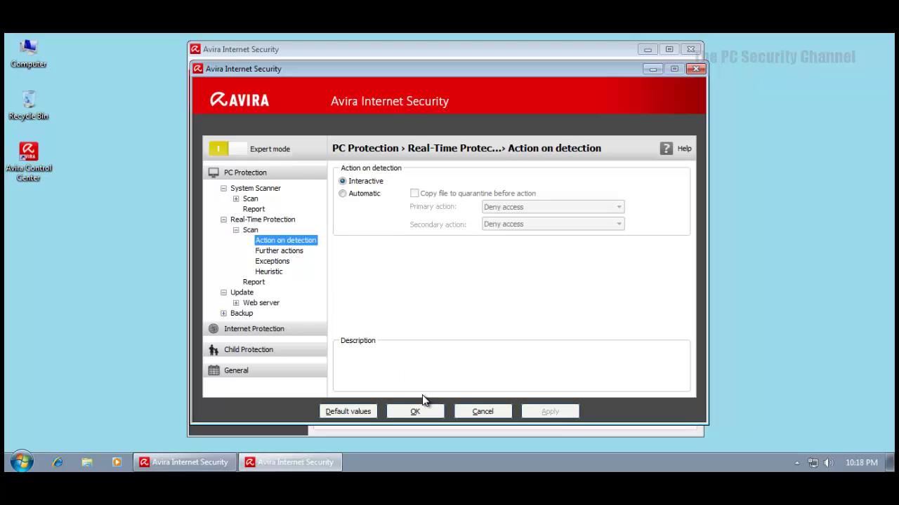
# Close Avira's configuration without saving, close Avira, and launch Internet Explorer.
pyautogui.click(494, 411)
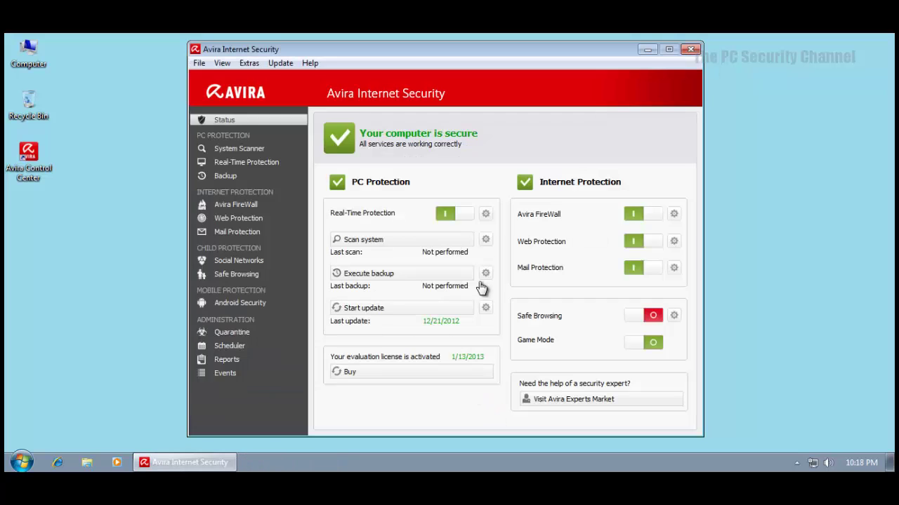
pyautogui.click(692, 50)
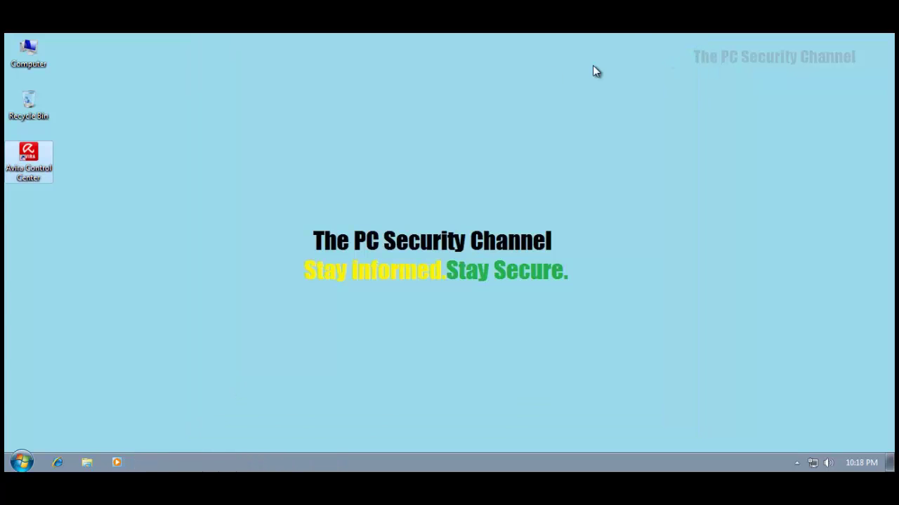
pyautogui.click(59, 459)
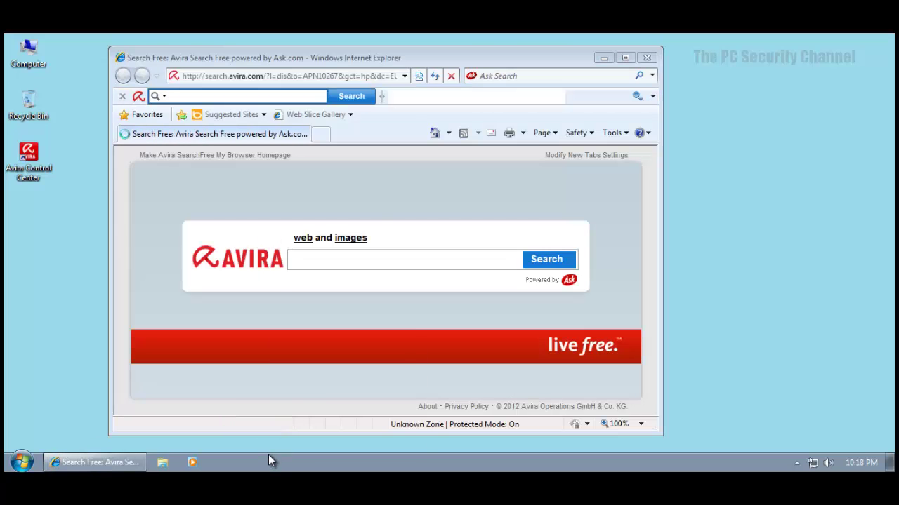
# Start Task Manager with processes from all users, sorted by description.
pyautogui.rightClick(270, 456)
pyautogui.click(297, 413)
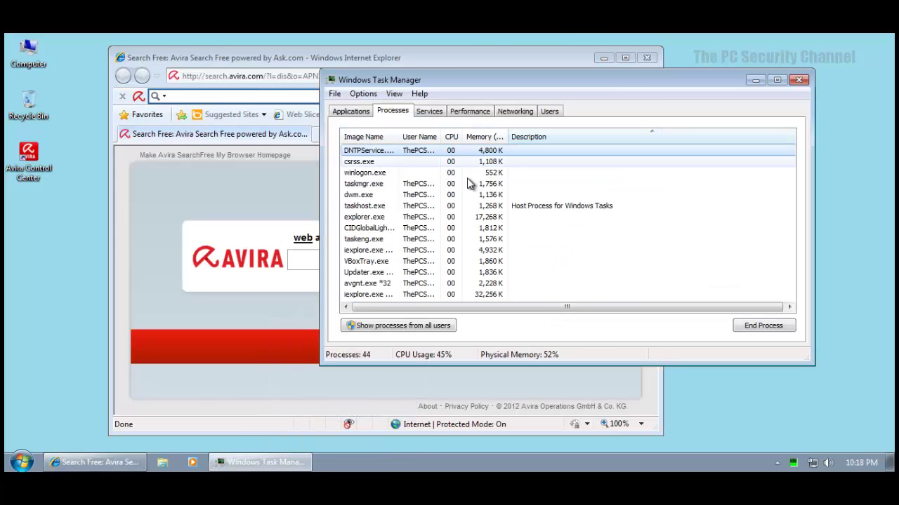
pyautogui.click(395, 327)
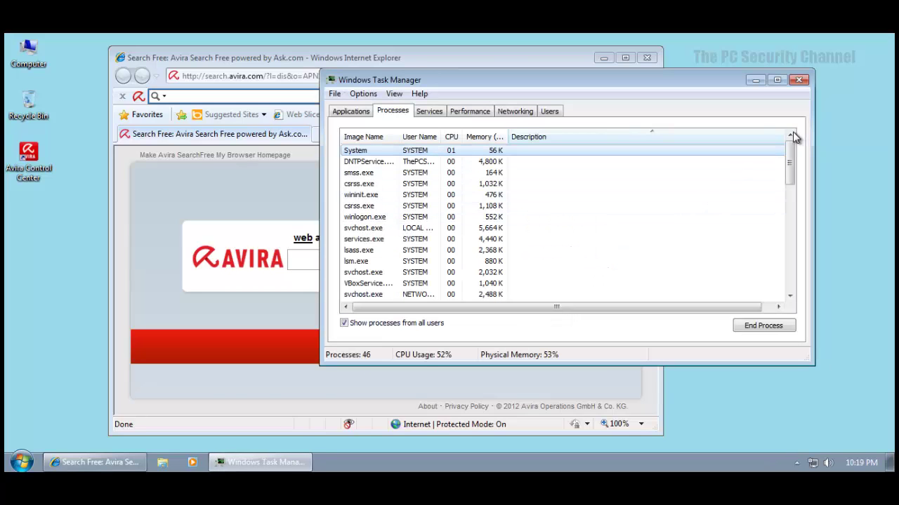
pyautogui.click(725, 138)
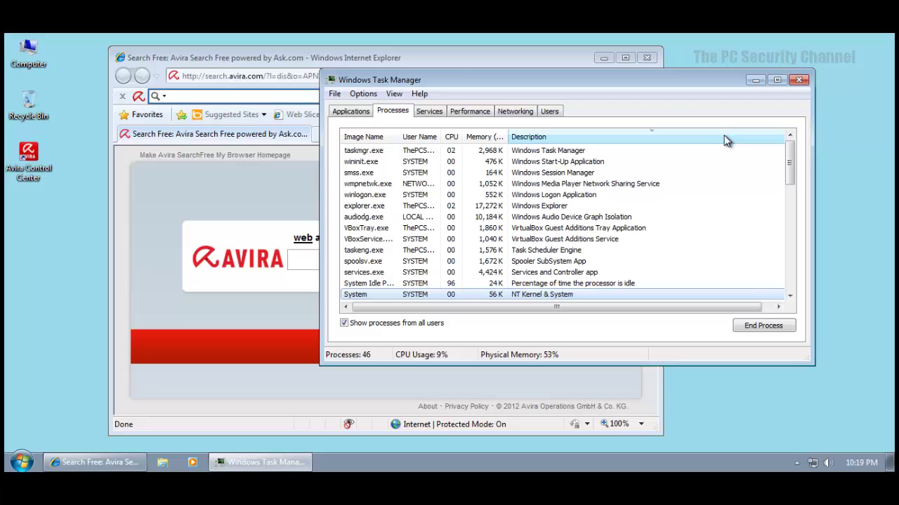
pyautogui.moveTo(789, 177); pyautogui.dragTo(798, 299)
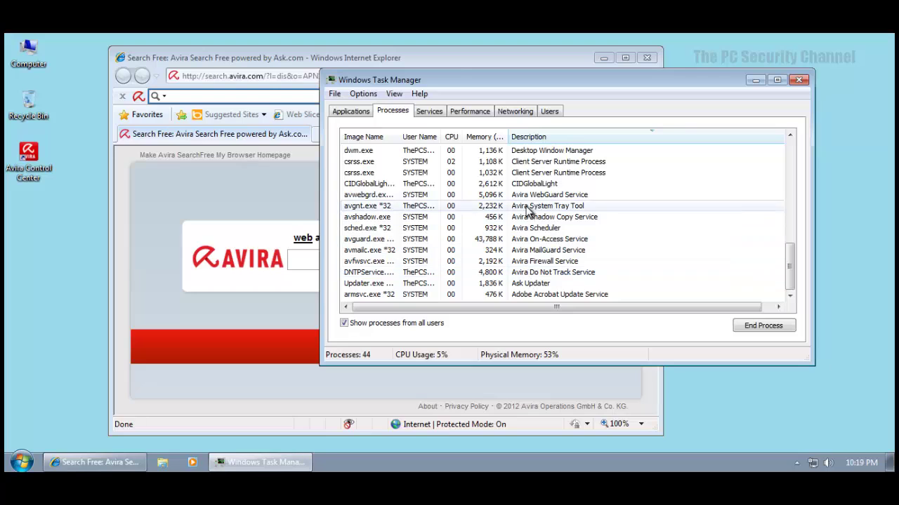
# Inspect the Avira On-Access, MailGuard, Do Not Track, System Tray and WebGuard processes.
pyautogui.click(491, 238)
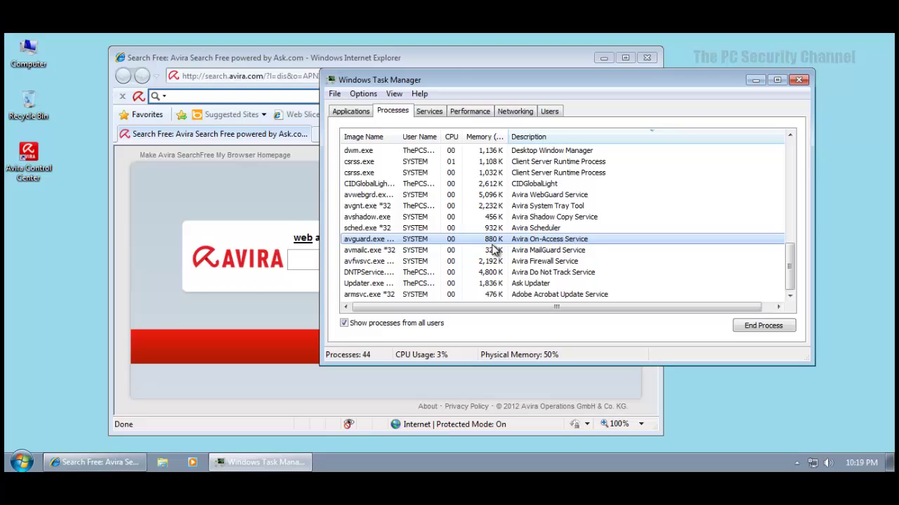
pyautogui.click(502, 251)
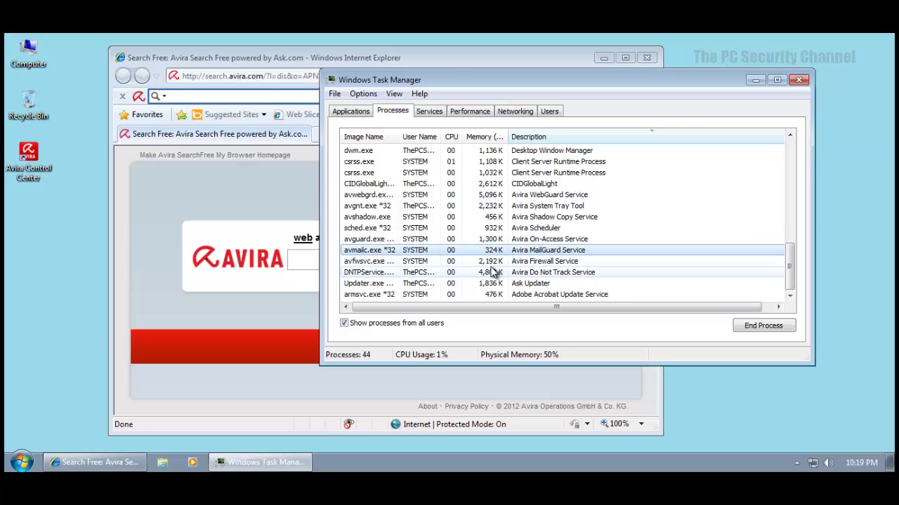
pyautogui.click(495, 273)
pyautogui.click(511, 205)
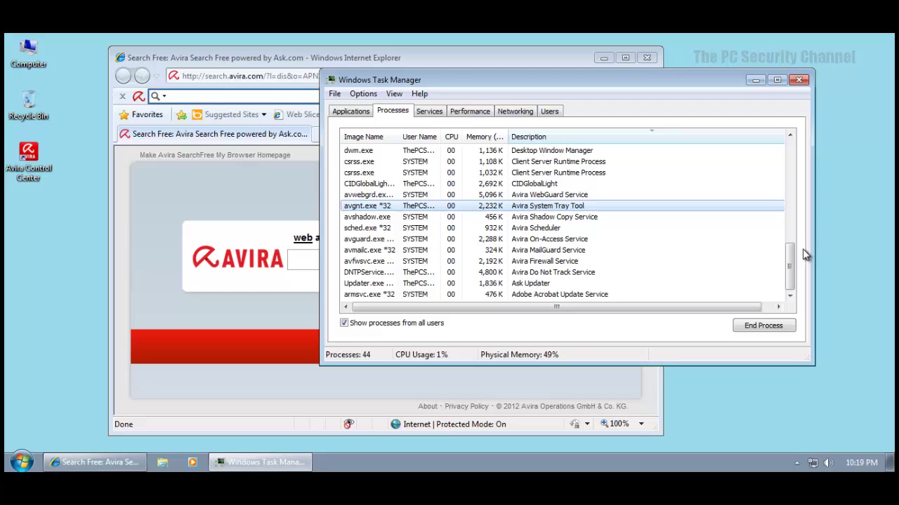
pyautogui.moveTo(791, 263)
pyautogui.mouseDown()
pyautogui.moveTo(787, 193)
pyautogui.moveTo(788, 257)
pyautogui.mouseUp()
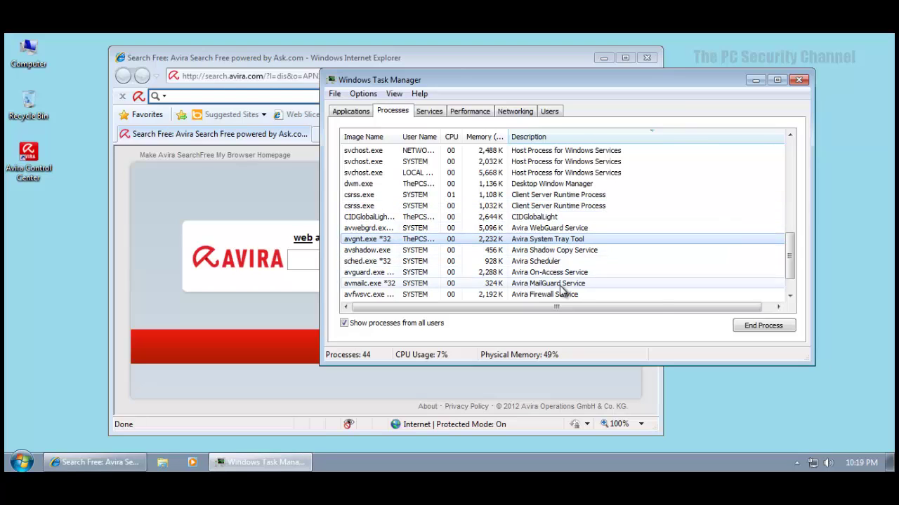
pyautogui.click(545, 228)
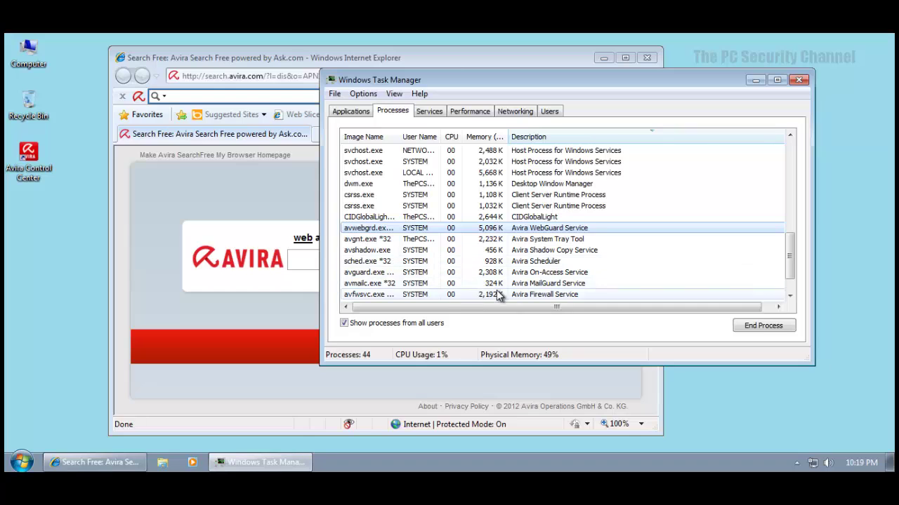
pyautogui.scroll(-1, 793, 257)
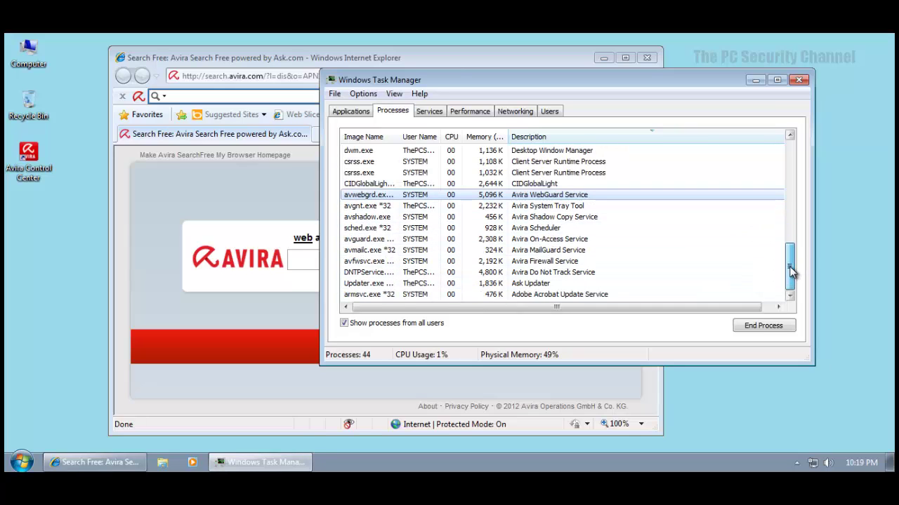
pyautogui.click(798, 80)
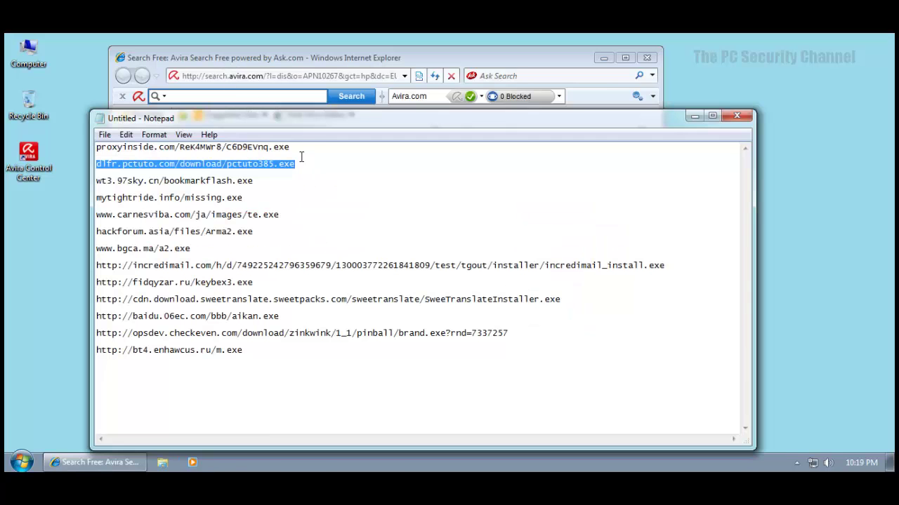
pyautogui.moveTo(305, 147); pyautogui.dragTo(76, 151)
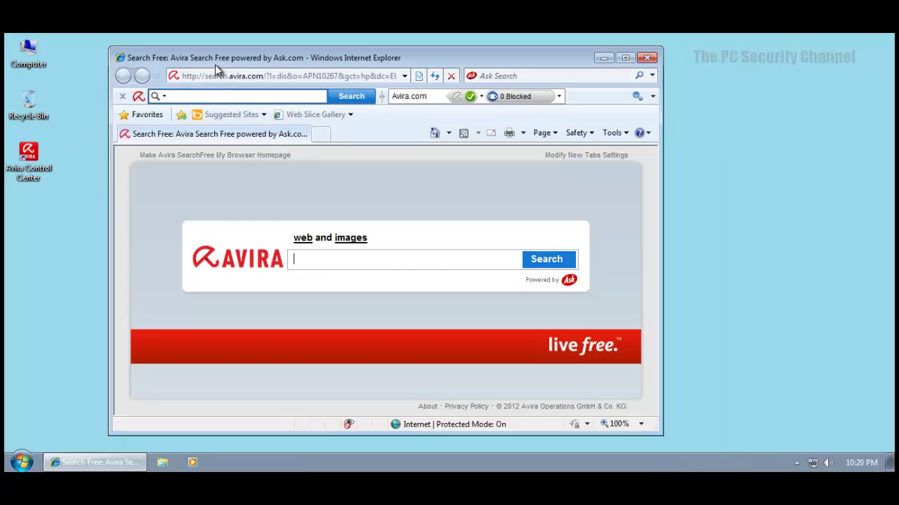
pyautogui.click(250, 73)
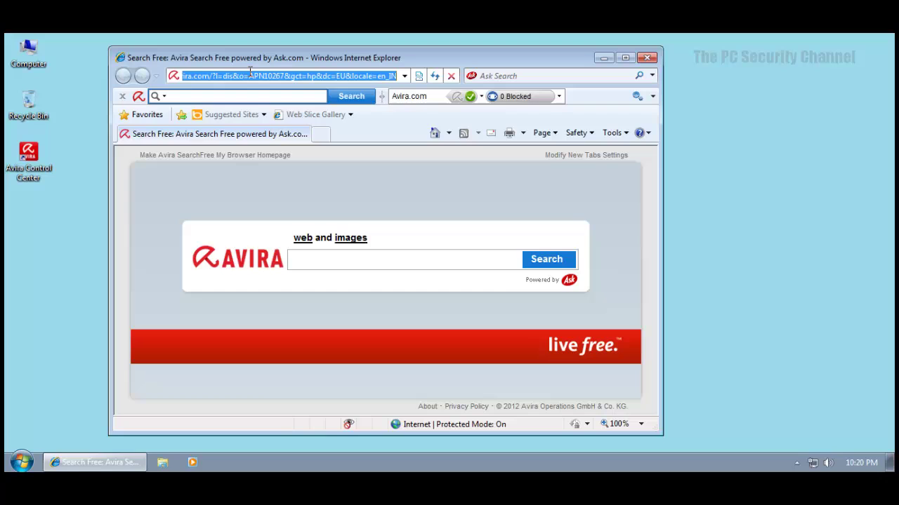
# Load the proxyinside.com sample, accept Avira's deny action, run it, and dismiss the Win32 error.
pyautogui.write('proxyinside.com/ReK4MWr8/C6D9EVnq.exe')
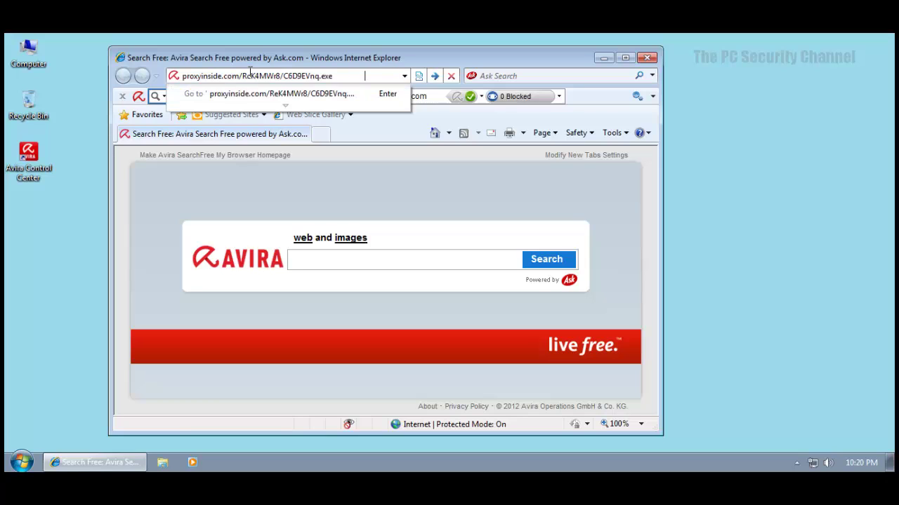
pyautogui.press('Return')
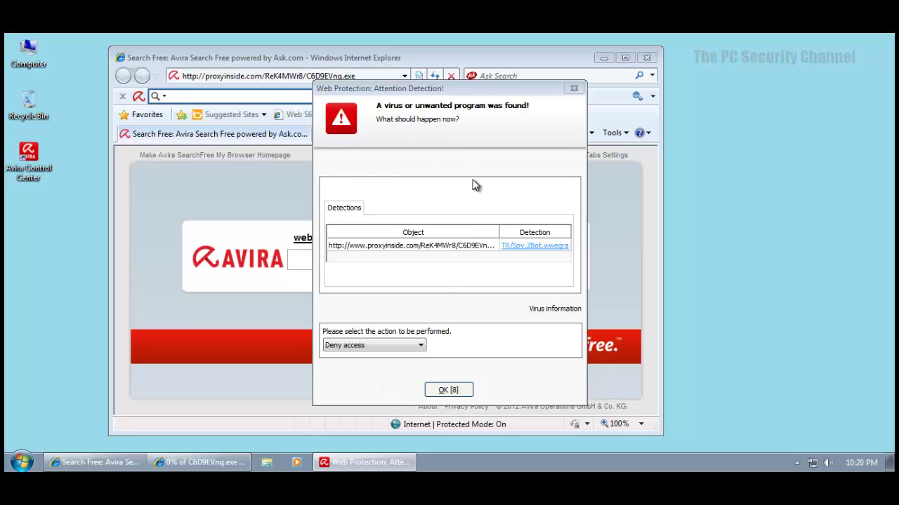
pyautogui.click(452, 389)
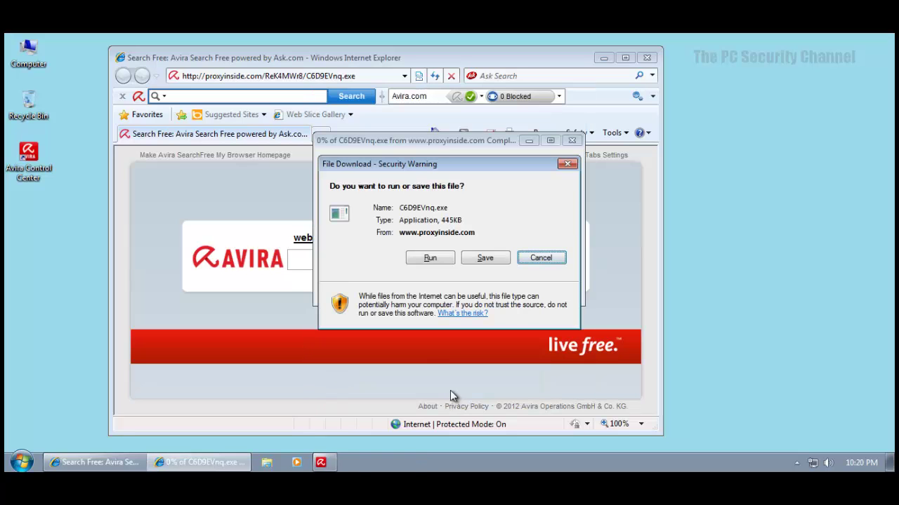
pyautogui.click(435, 261)
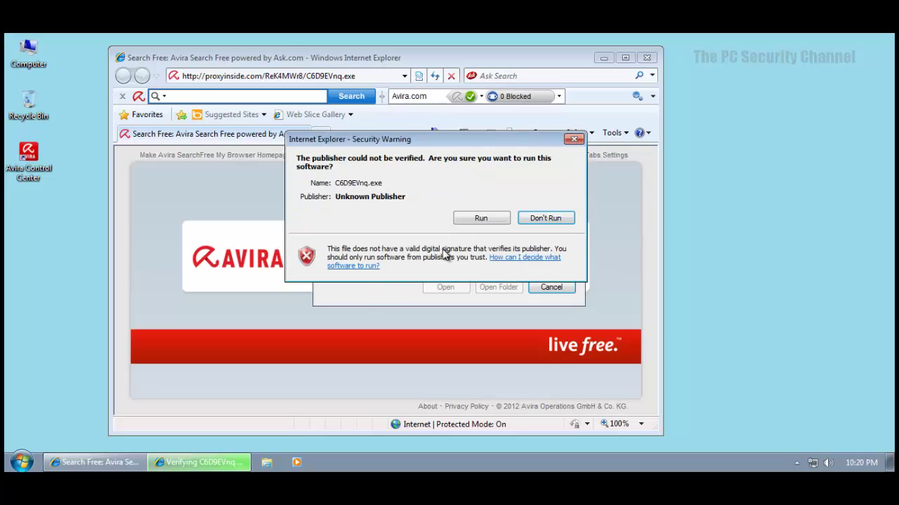
pyautogui.click(485, 222)
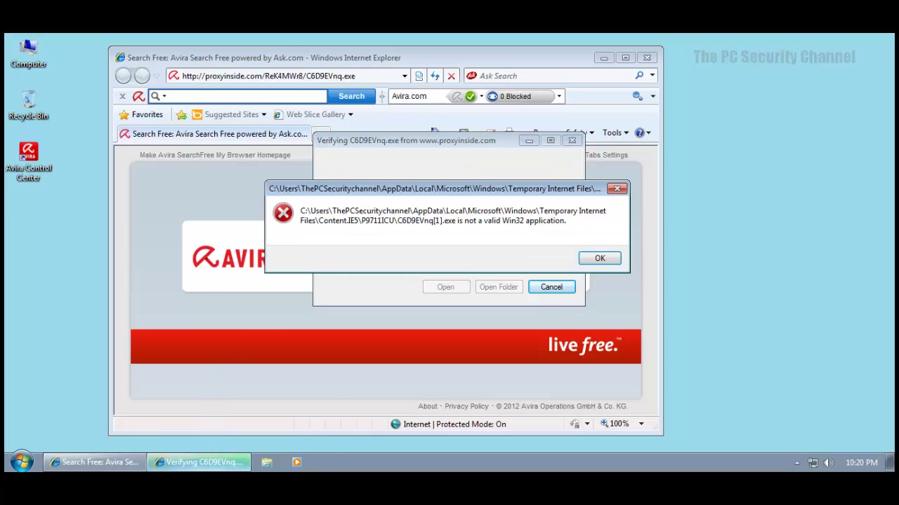
pyautogui.click(599, 258)
# Load the dlfr.pctuto.com pctuto385.exe sample address from the Notepad list.
pyautogui.hotkey('alt', 'Tab')
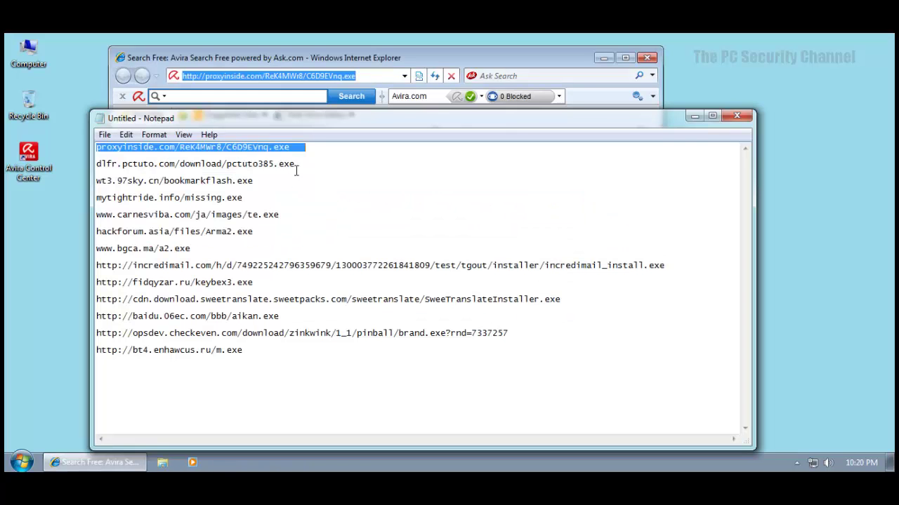
pyautogui.doubleClick(303, 159)
pyautogui.hotkey('ctrl', 'c')
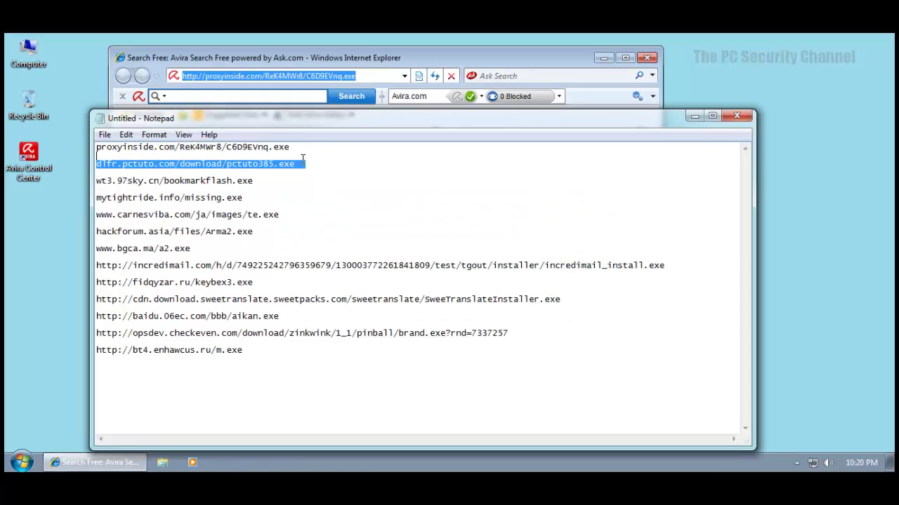
pyautogui.click(331, 62)
pyautogui.hotkey('ctrl', 'v')
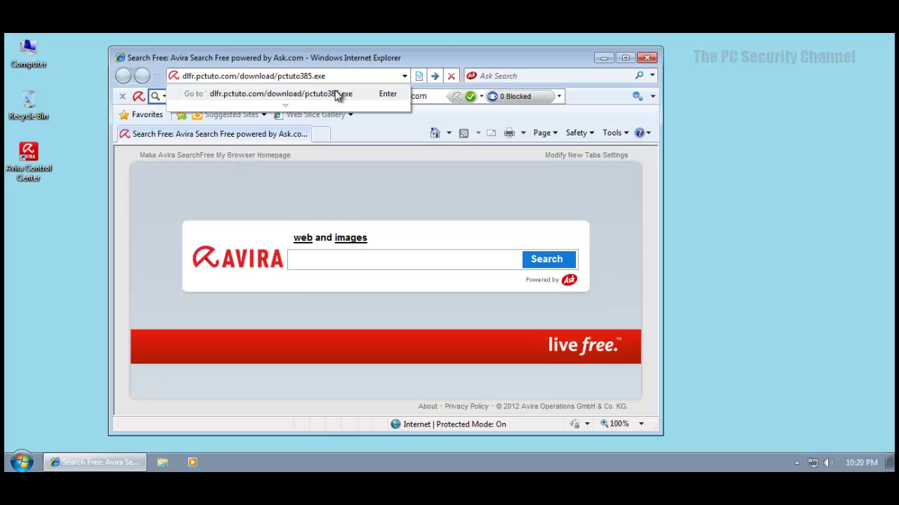
pyautogui.click(337, 94)
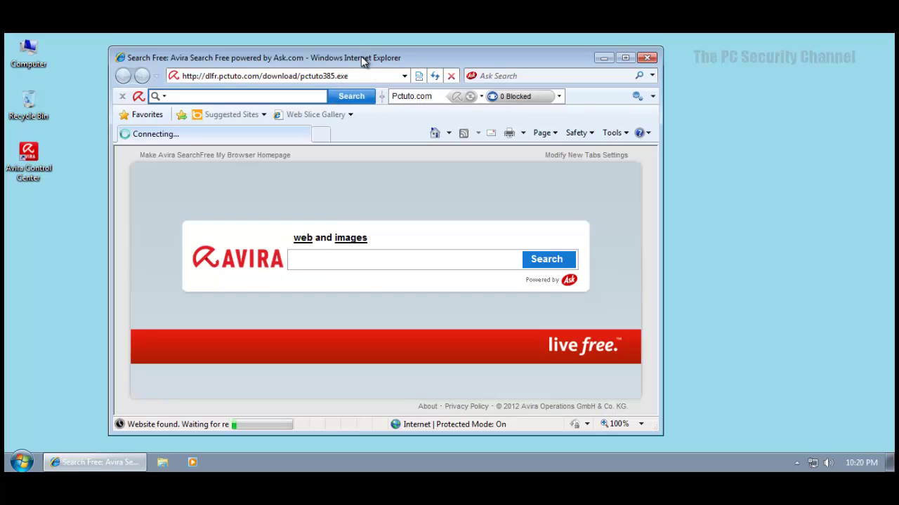
pyautogui.moveTo(364, 61); pyautogui.dragTo(377, 52)
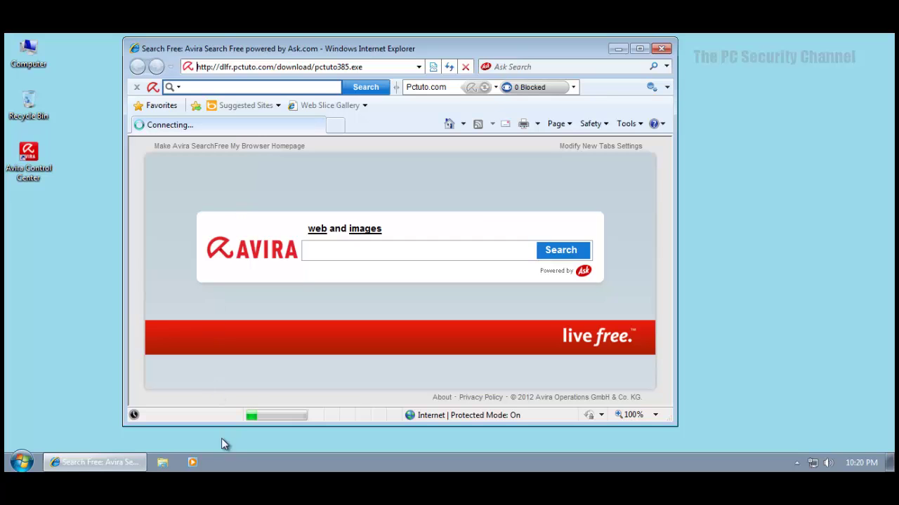
# Open wt3.97sky.cn/bookmarkflash.exe in a new tab, where Avira blocks it as malware.
pyautogui.hotkey('alt', 'Tab')
pyautogui.click(254, 180)
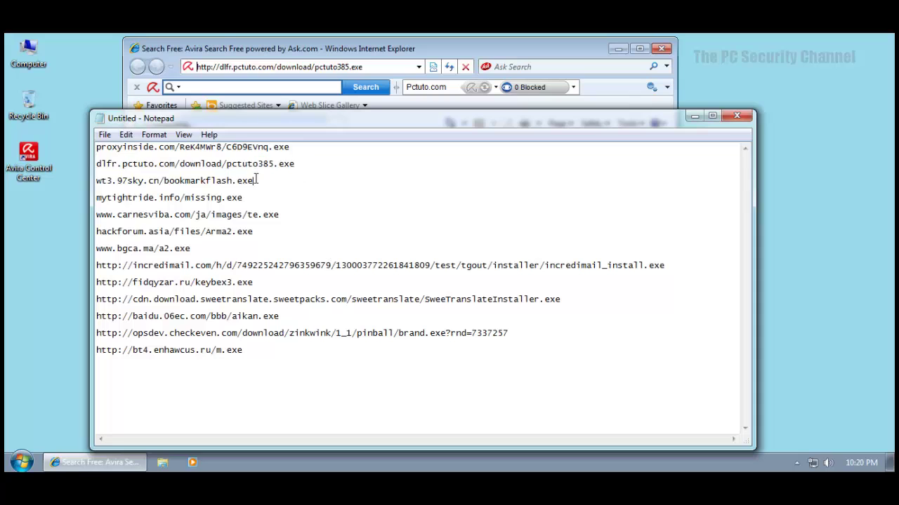
pyautogui.hotkey('shift', 'Home')
pyautogui.hotkey('ctrl', 'c')
pyautogui.click(342, 51)
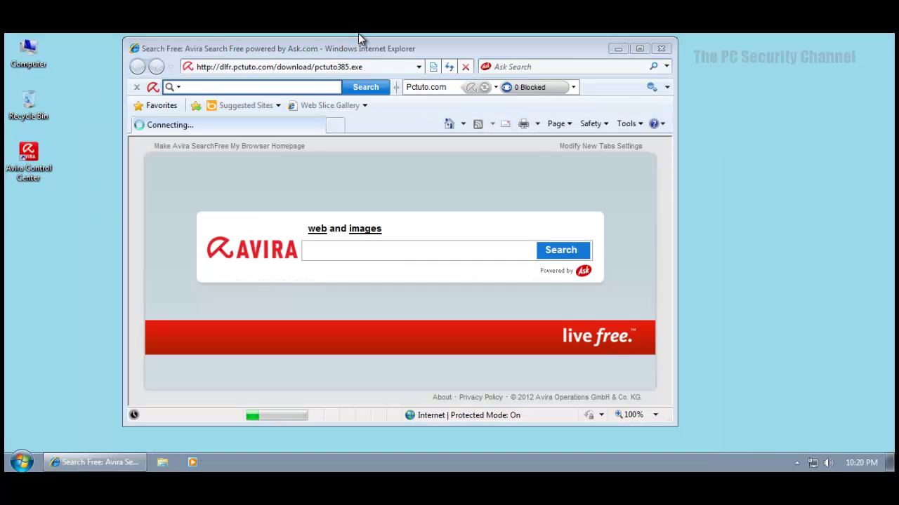
pyautogui.click(336, 126)
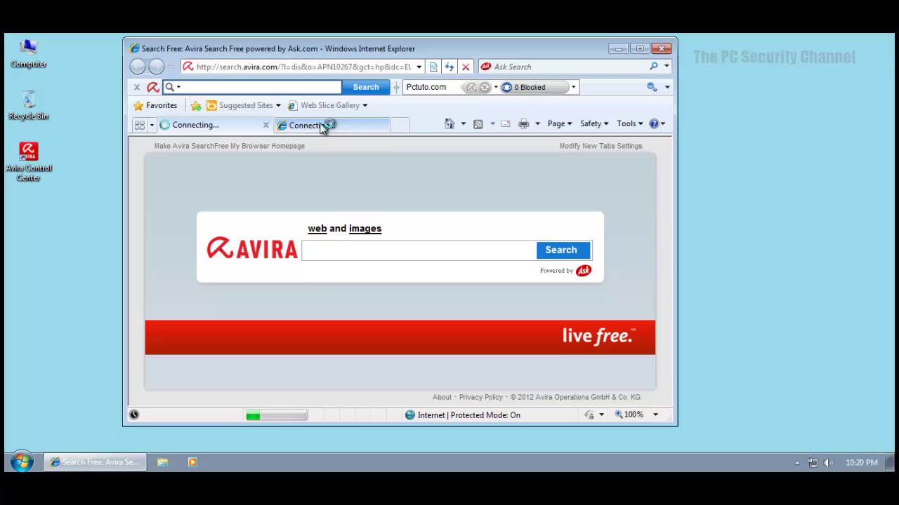
pyautogui.hotkey('ctrl', 'v')
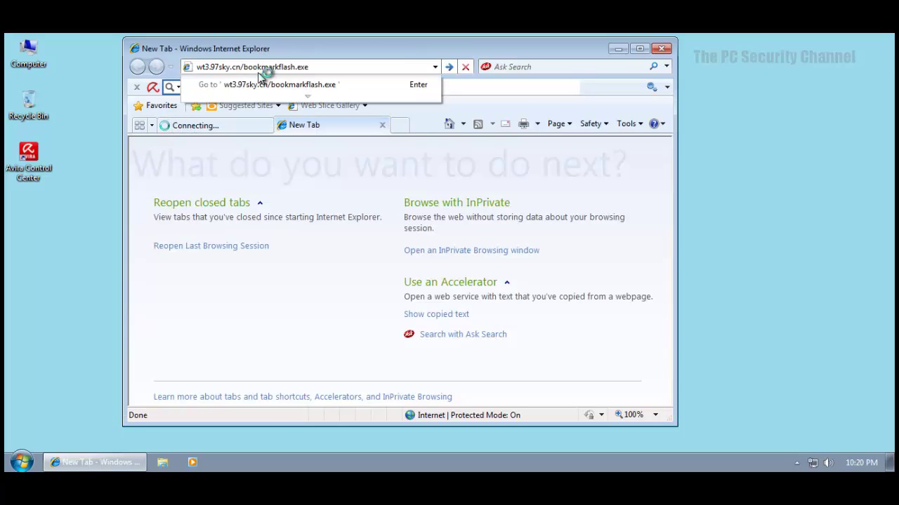
pyautogui.press('Return')
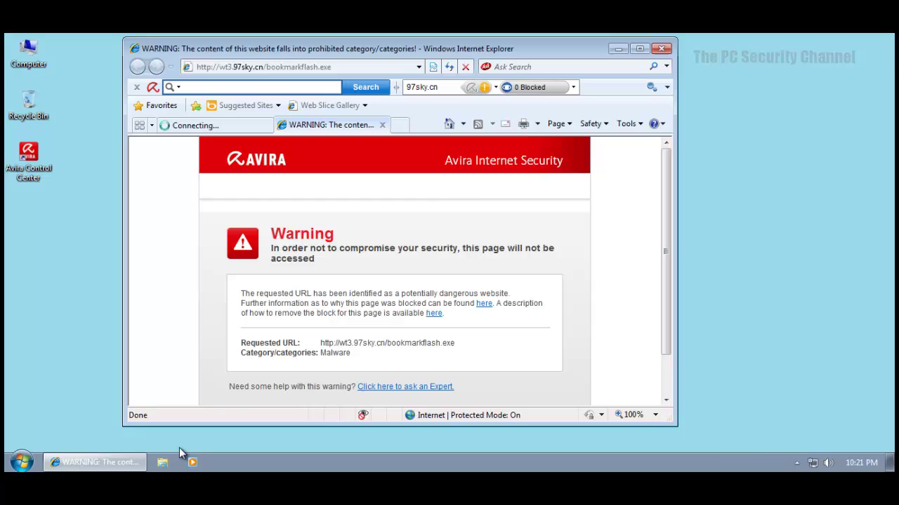
pyautogui.hotkey('alt', 'Tab')
# Load mytightride.info/missing.exe and accept Avira's deny action for TR/Dropper.Gen.
pyautogui.click(247, 189)
pyautogui.hotkey('shift', 'Home')
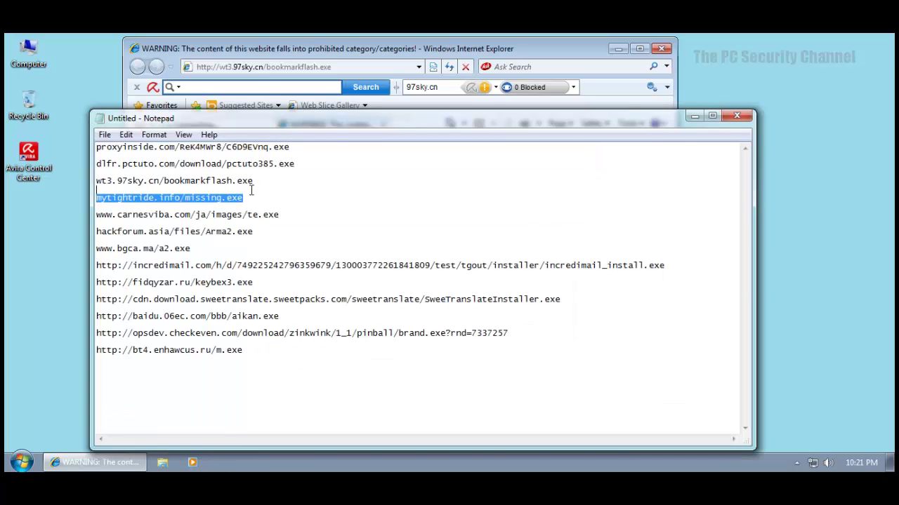
pyautogui.hotkey('ctrl', 'c')
pyautogui.click(278, 64)
pyautogui.hotkey('ctrl', 'v')
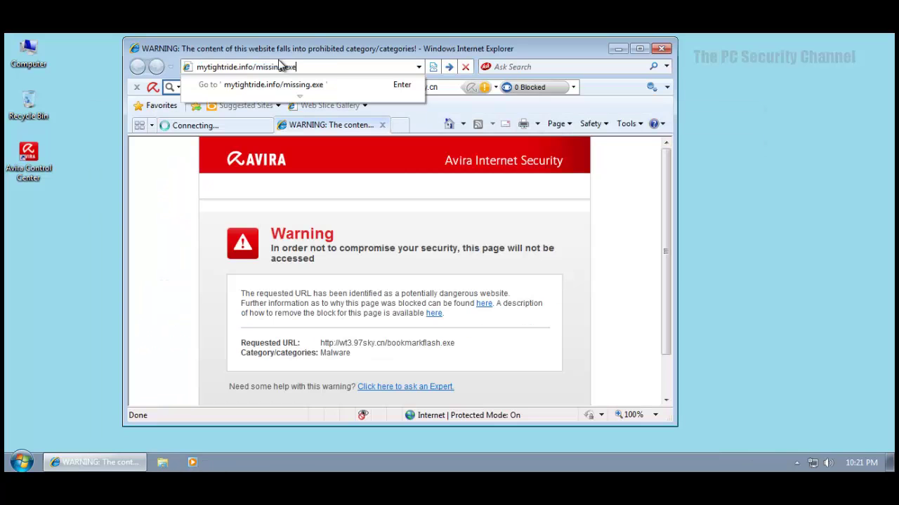
pyautogui.press('Return')
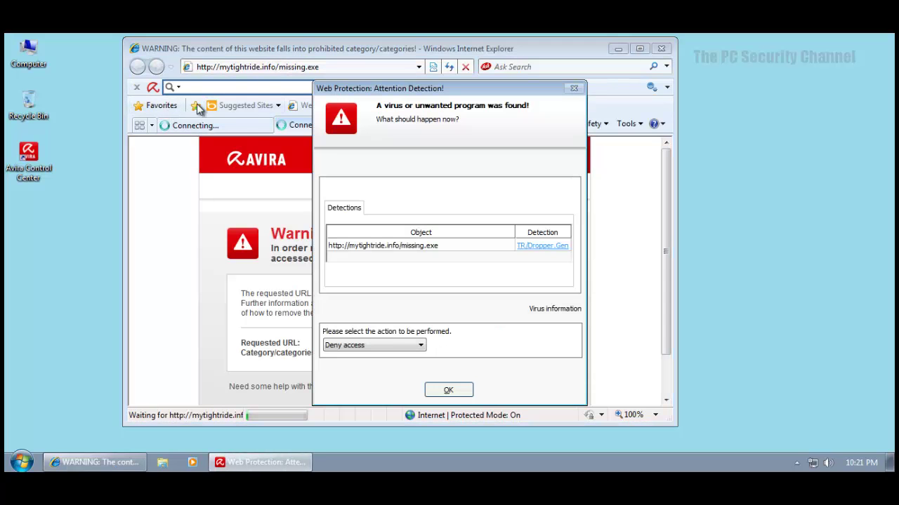
pyautogui.click(447, 391)
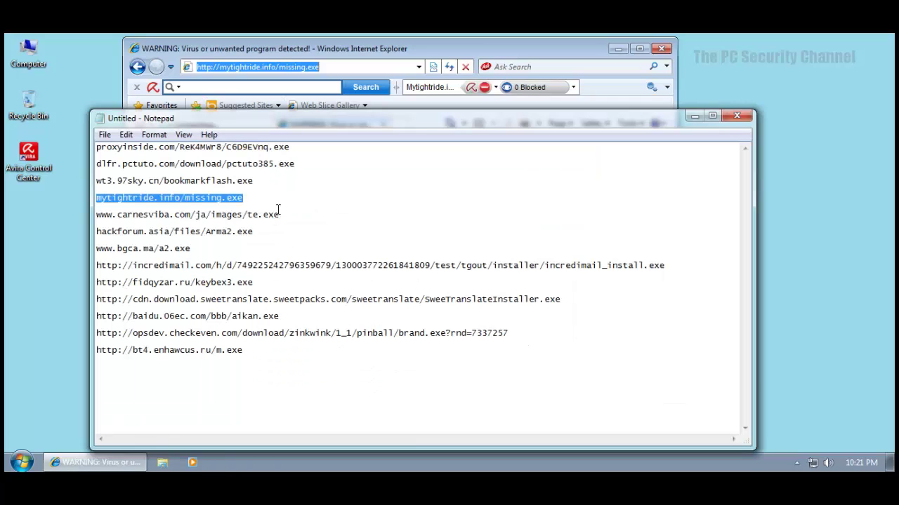
# Load carnesviba.com te.exe, accept Avira's TR/Spy.ZBot.aif block, run it, and dismiss the Win32 error.
pyautogui.click(281, 214)
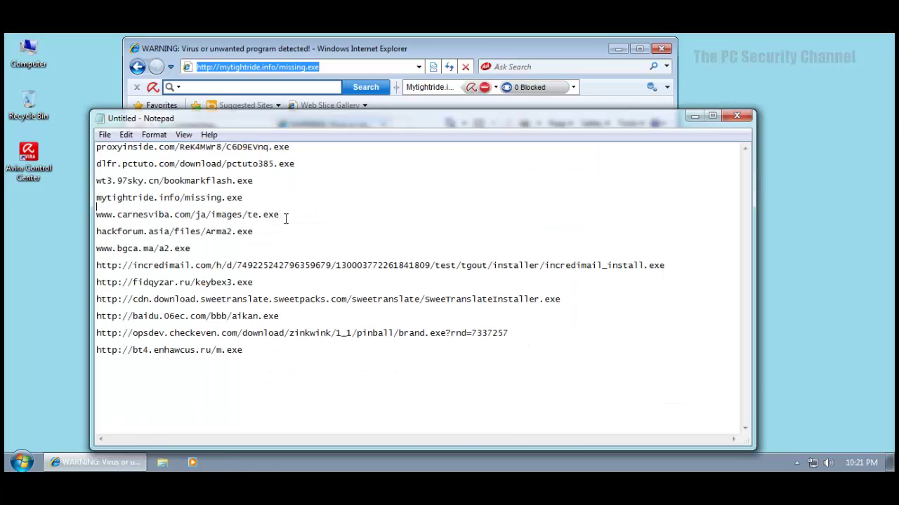
pyautogui.hotkey('shift', 'Home')
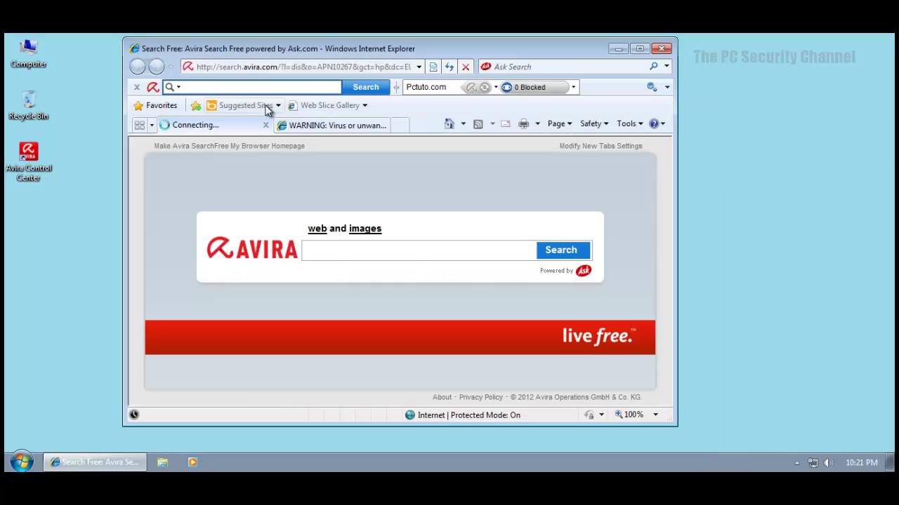
pyautogui.click(274, 125)
pyautogui.click(267, 64)
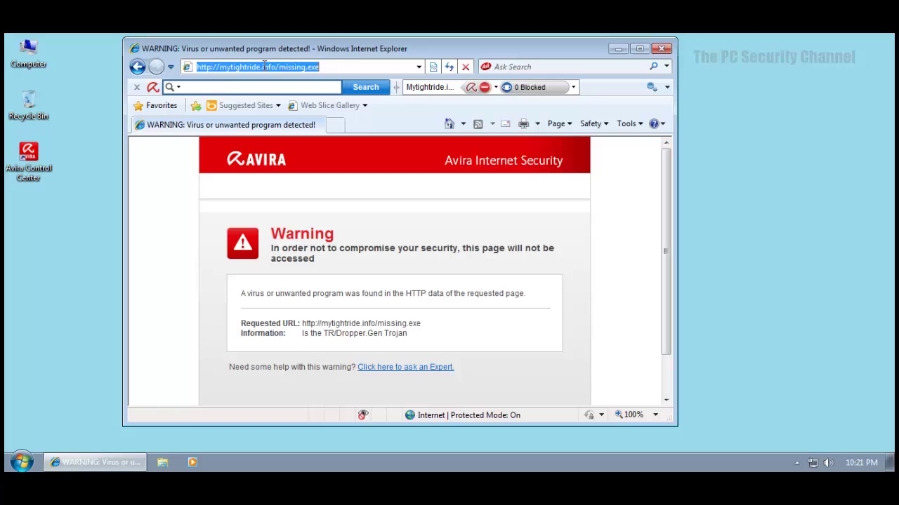
pyautogui.hotkey('ctrl', 'v')
pyautogui.press('Return')
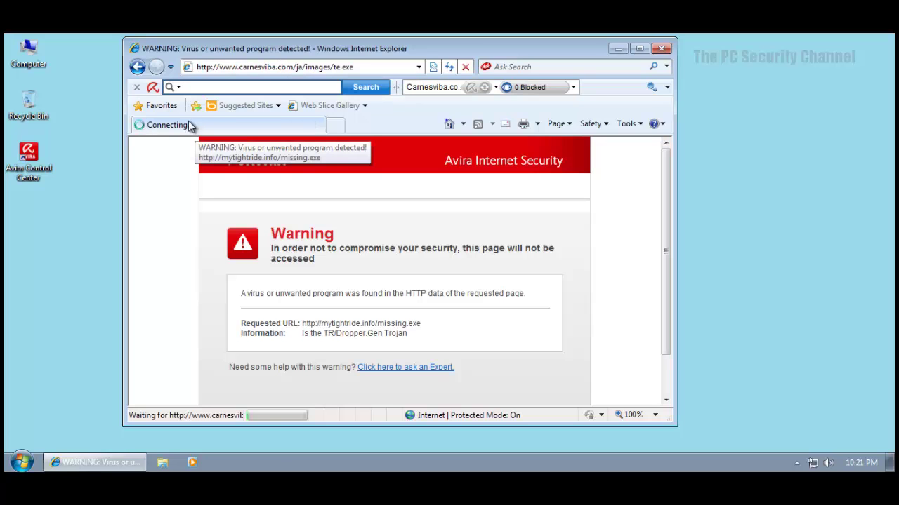
pyautogui.click(433, 258)
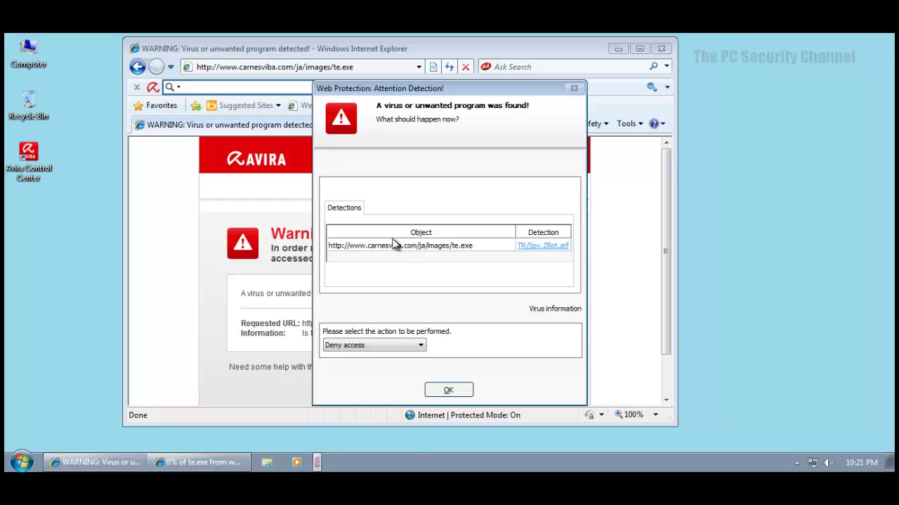
pyautogui.click(455, 392)
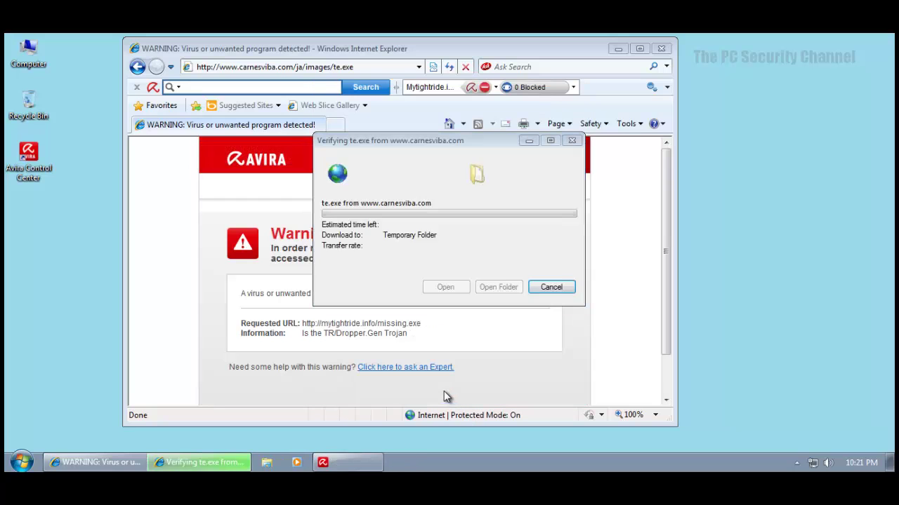
pyautogui.click(505, 237)
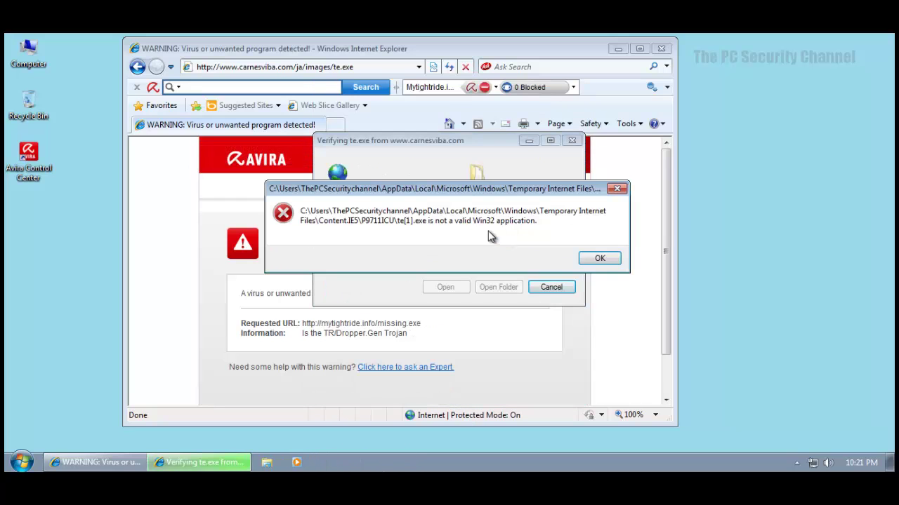
pyautogui.click(598, 257)
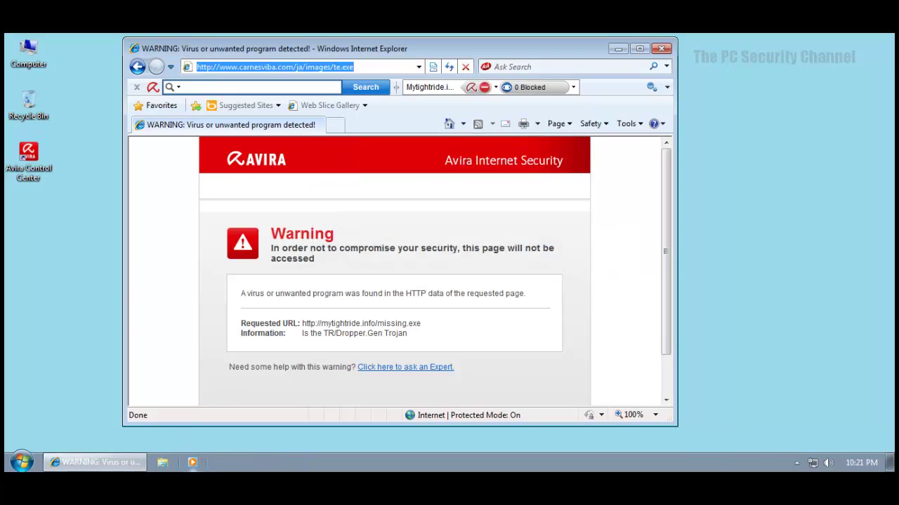
pyautogui.click(194, 462)
# Download hackforum.asia Arma2.exe and run it despite the unknown publisher.
pyautogui.click(274, 229)
pyautogui.hotkey('shift', 'Home')
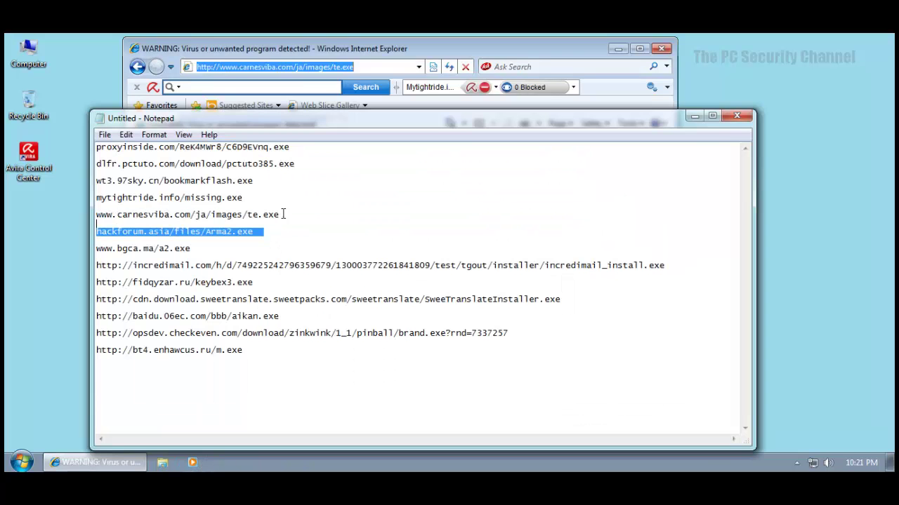
pyautogui.hotkey('ctrl', 'c')
pyautogui.click(297, 50)
pyautogui.hotkey('ctrl', 'v')
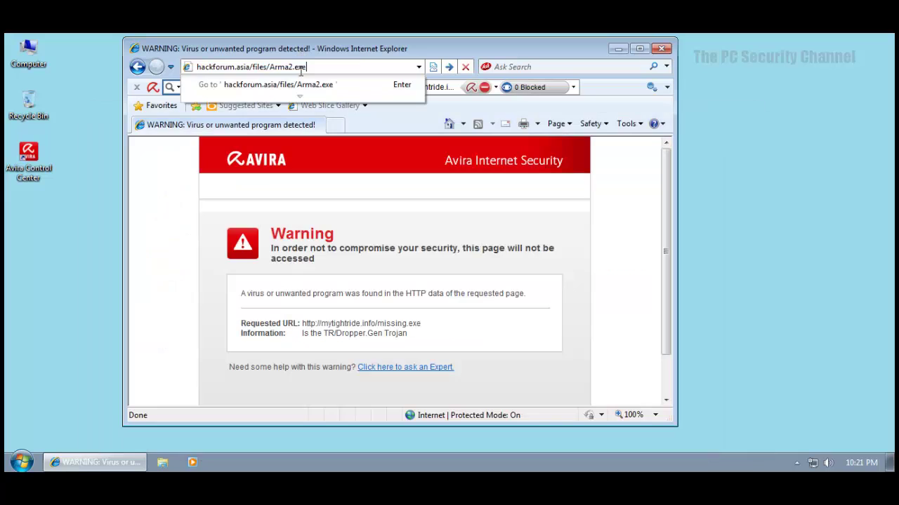
pyautogui.press('Return')
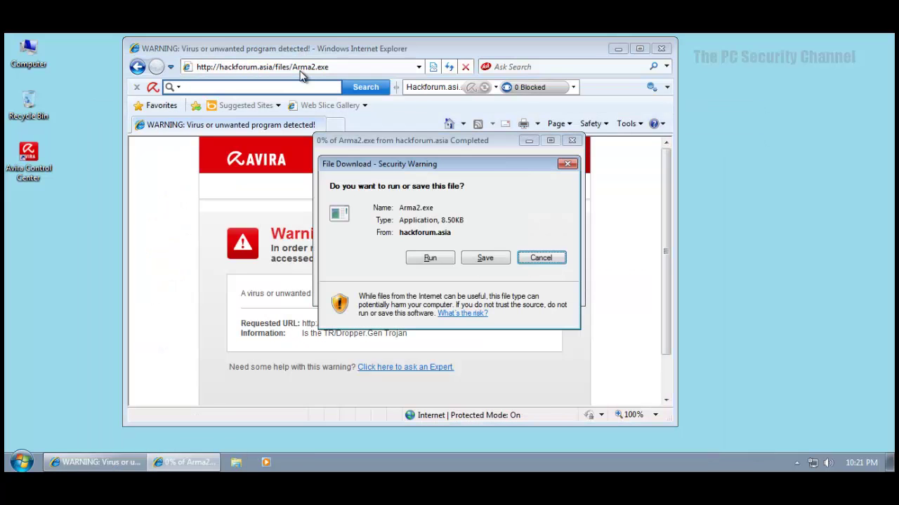
pyautogui.click(425, 258)
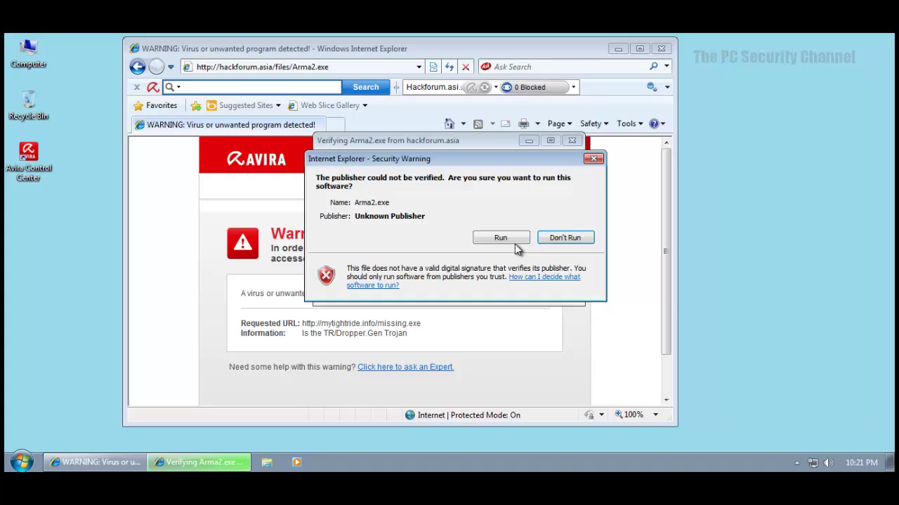
pyautogui.click(515, 240)
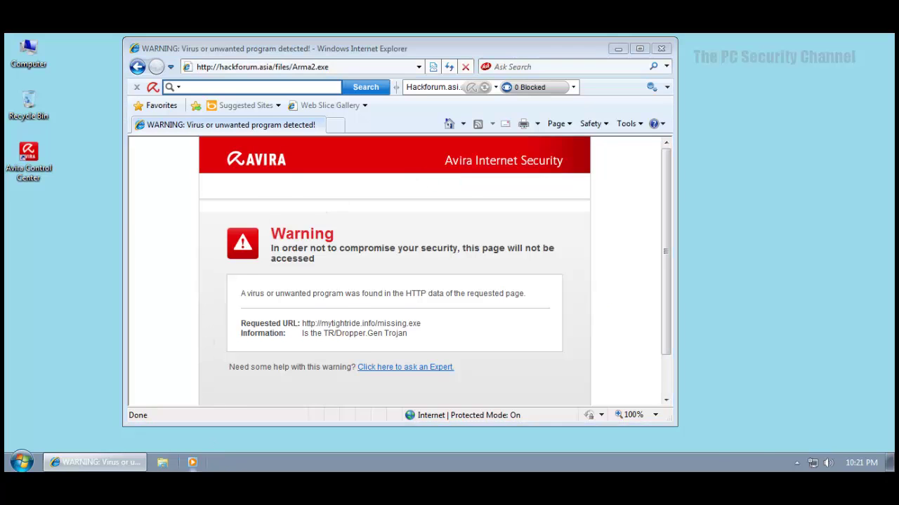
# Close the crashed Arma2 program from its stopped-working dialog.
pyautogui.hotkey('alt', 'Tab')
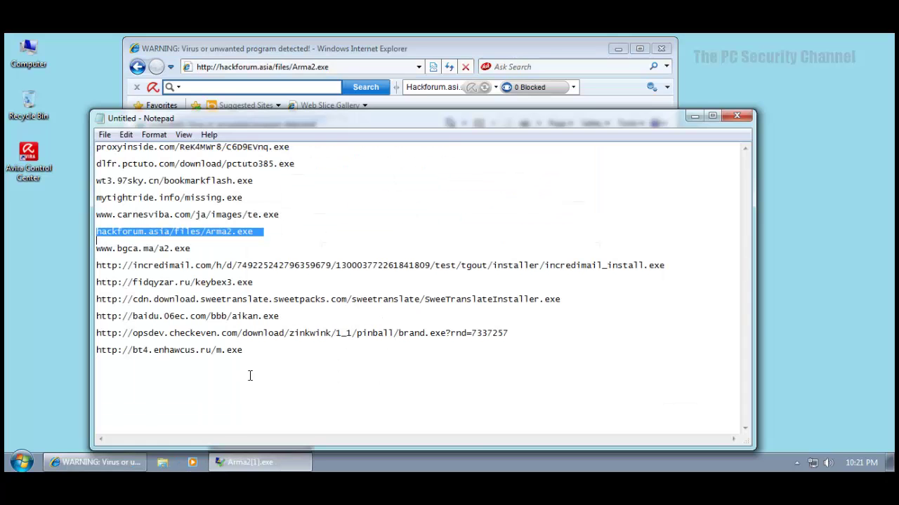
pyautogui.click(263, 459)
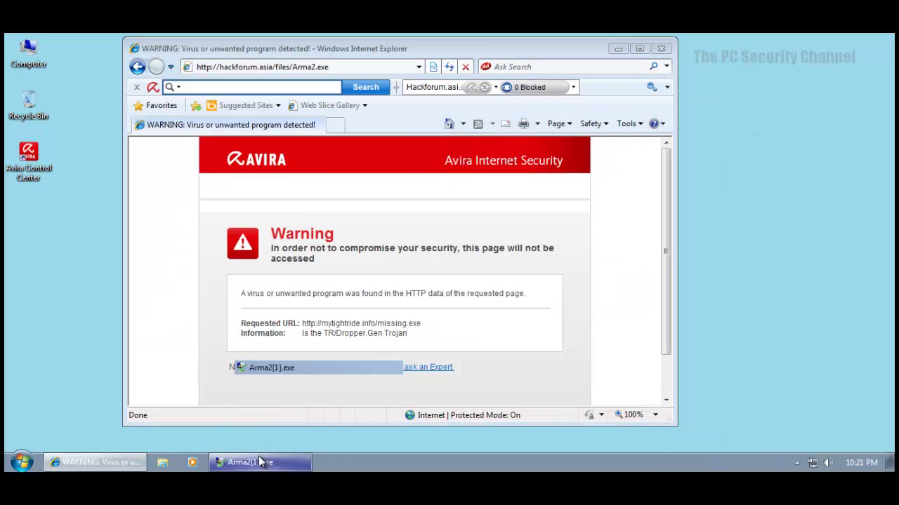
pyautogui.click(258, 458)
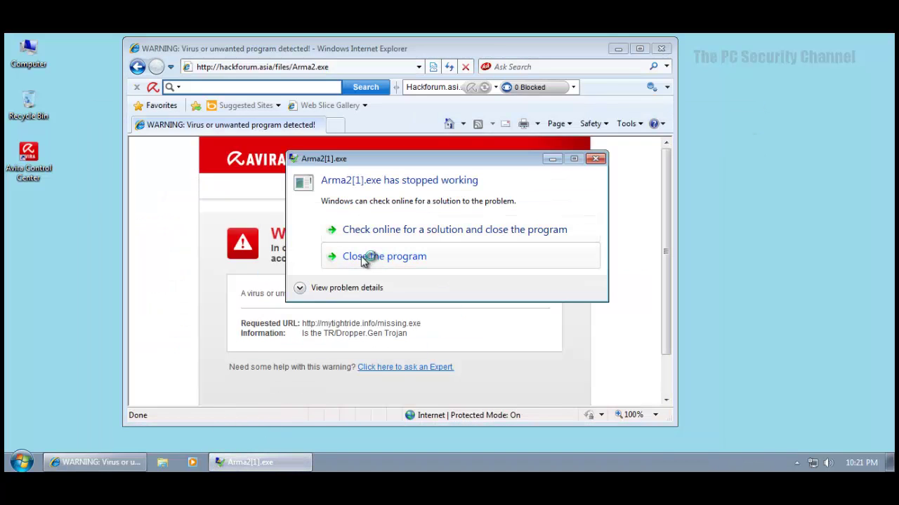
pyautogui.click(374, 257)
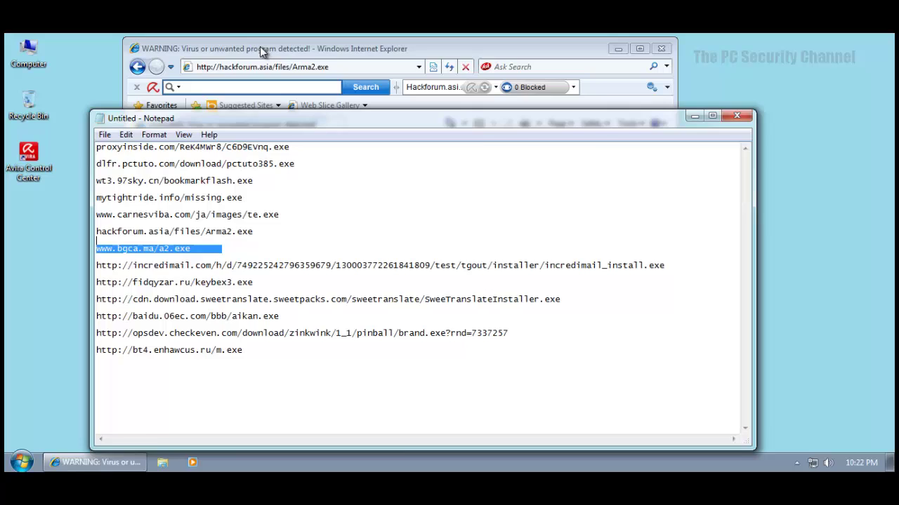
# Load bgca.ma/a2.exe and accept Avira's deny action for the Trojan.
pyautogui.click(263, 48)
pyautogui.hotkey('ctrl', 'v')
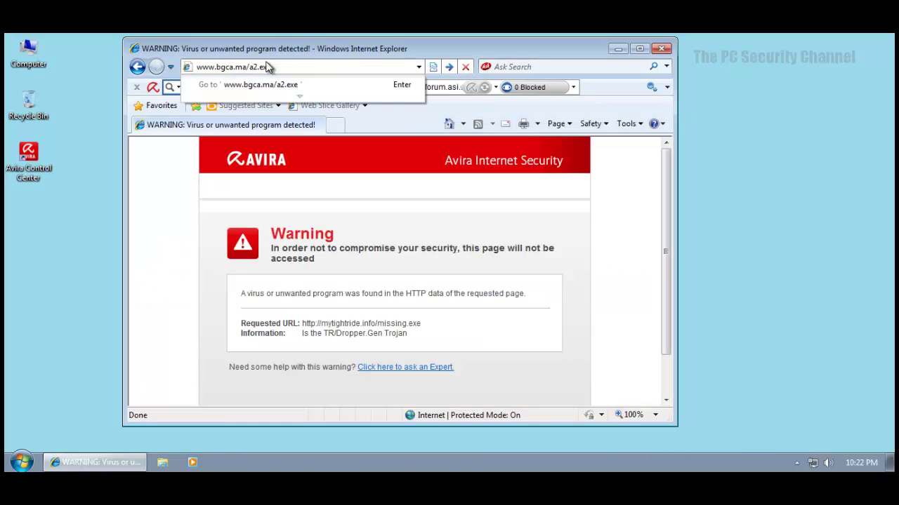
pyautogui.press('Return')
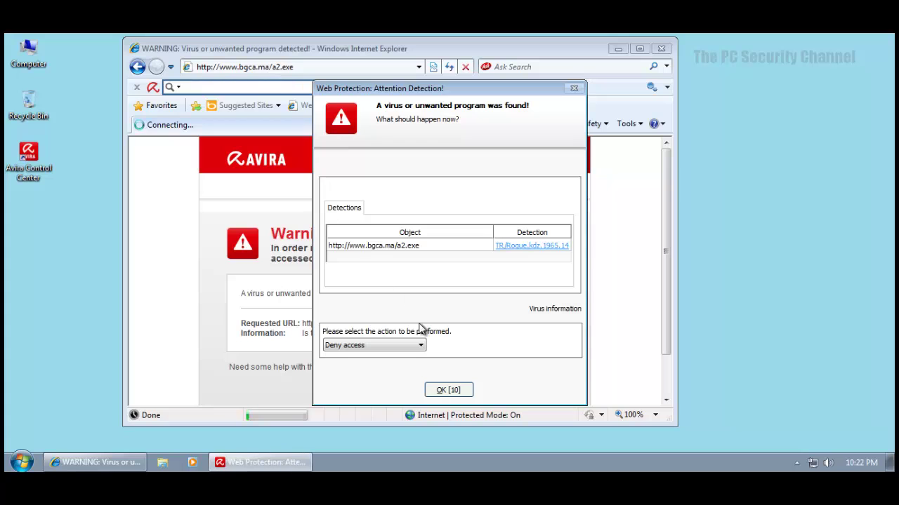
pyautogui.click(450, 389)
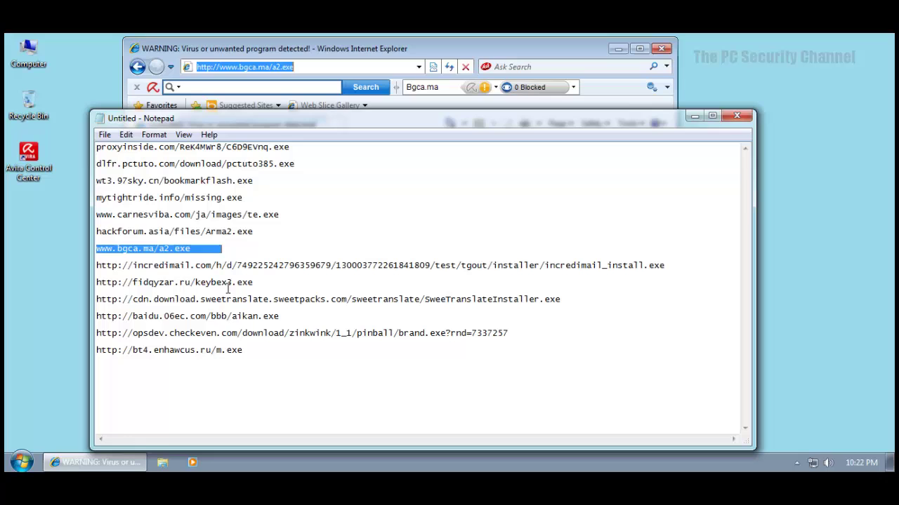
# Download and run incredimail_install.exe from the IncrediMail installer address.
pyautogui.press('Right')
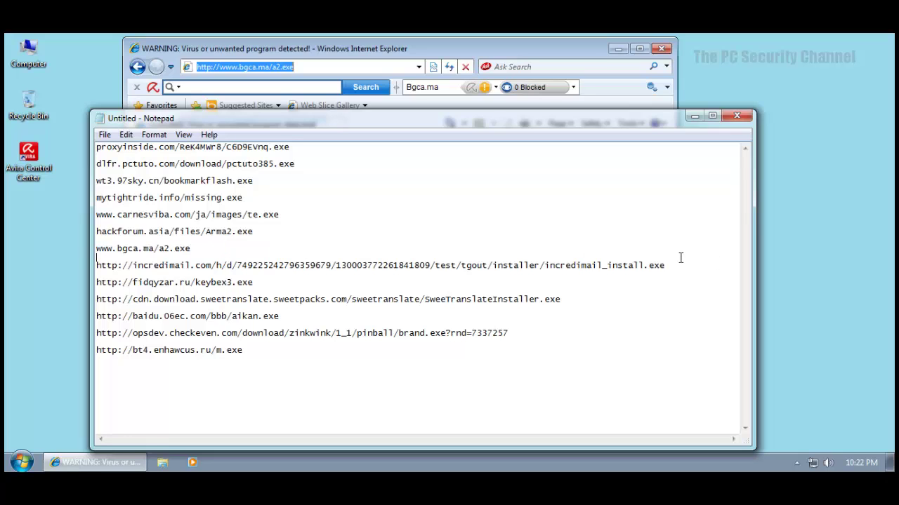
pyautogui.hotkey('shift', 'Home')
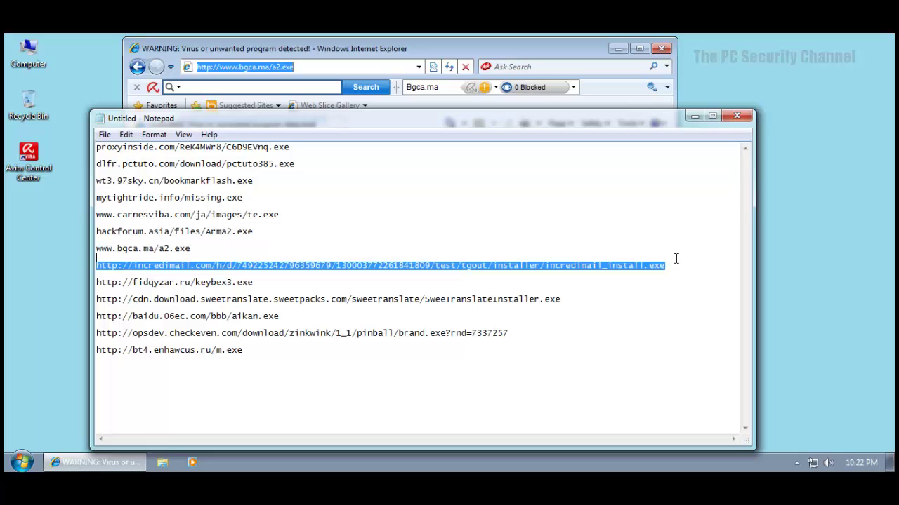
pyautogui.click(287, 47)
pyautogui.hotkey('ctrl', 'v')
pyautogui.press('Return')
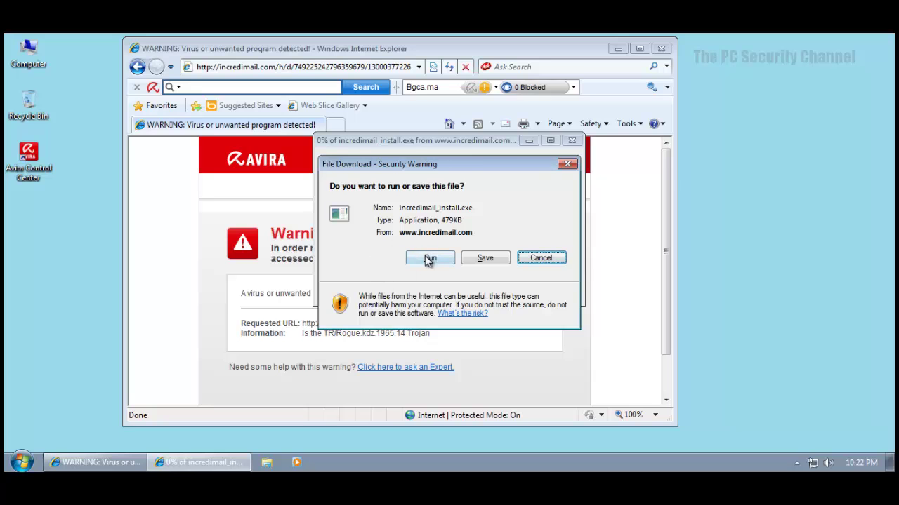
pyautogui.click(428, 259)
pyautogui.click(511, 220)
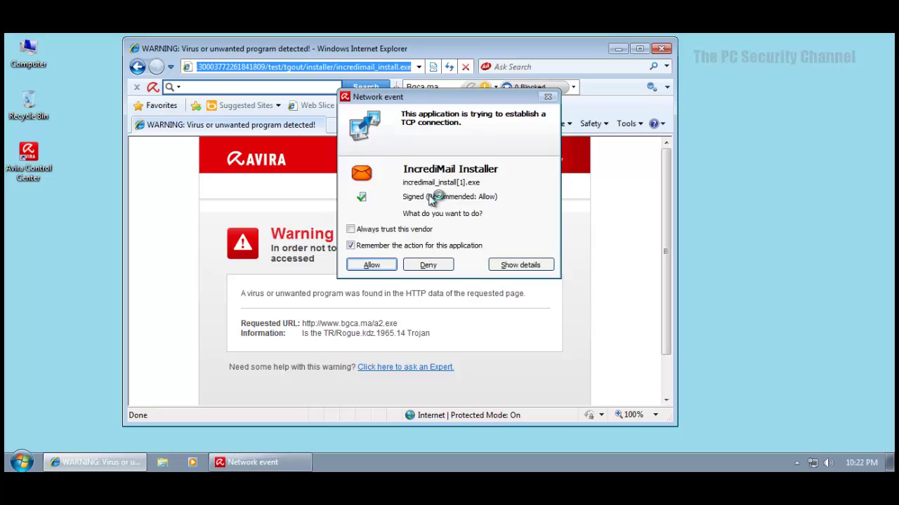
# Allow the IncrediMail installer's TCP connection, system changes, network access and server role.
pyautogui.click(370, 265)
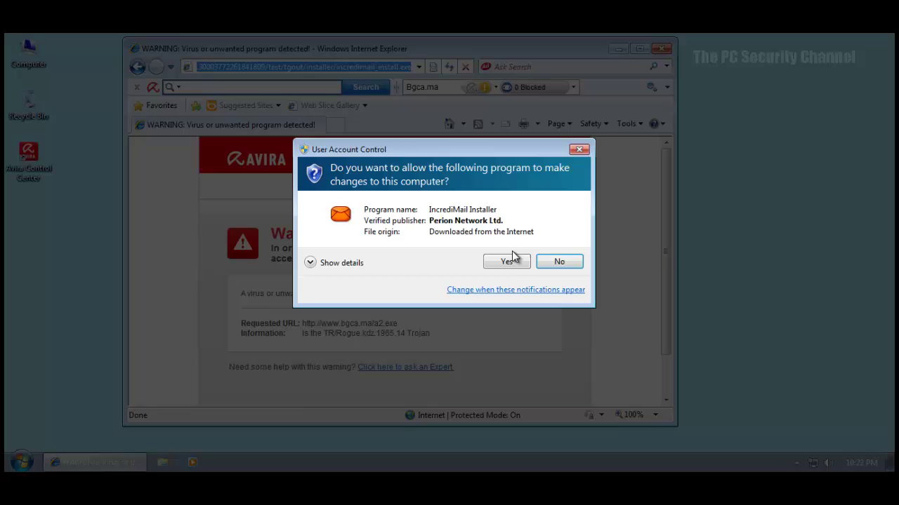
pyautogui.click(510, 259)
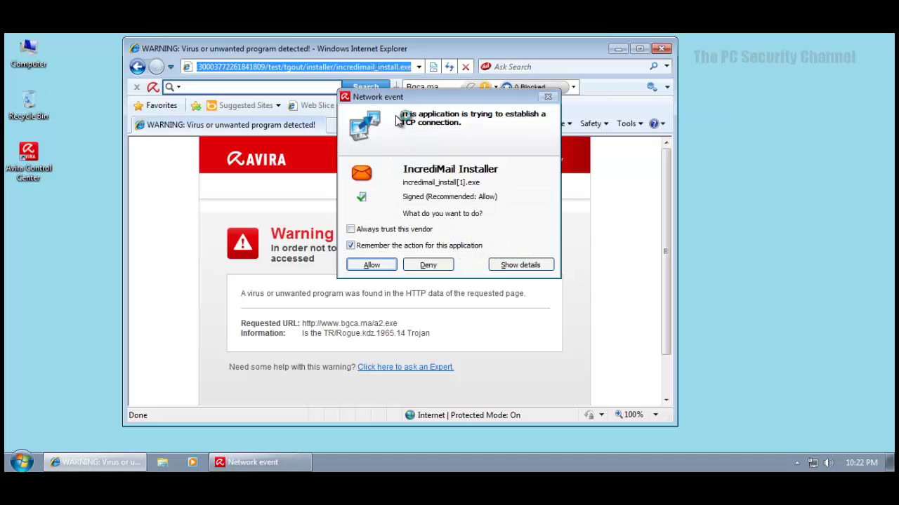
pyautogui.press('Return')
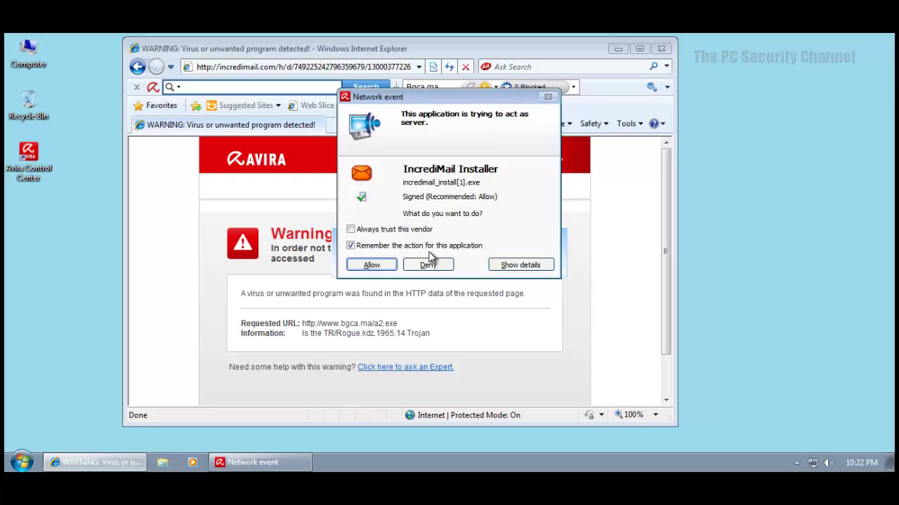
pyautogui.click(371, 265)
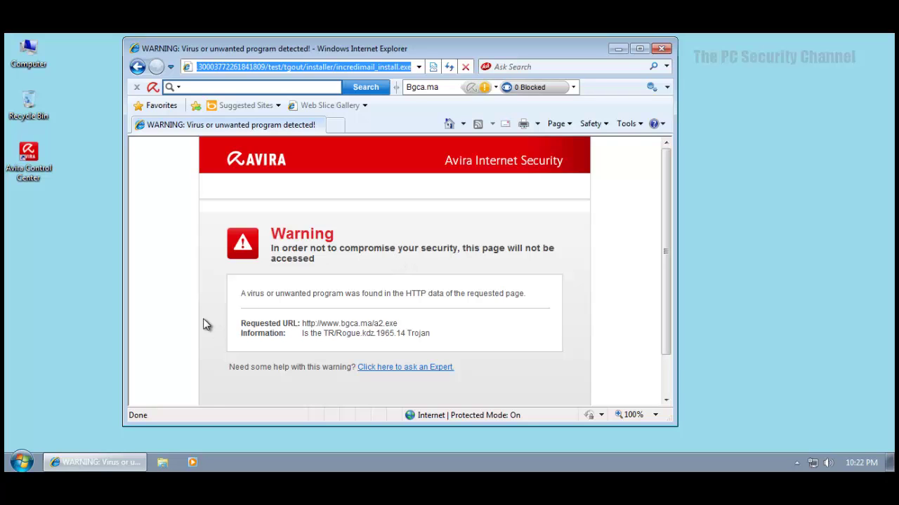
# Load the fidqyzar.ru keybex3.exe sample address in Internet Explorer.
pyautogui.click(192, 469)
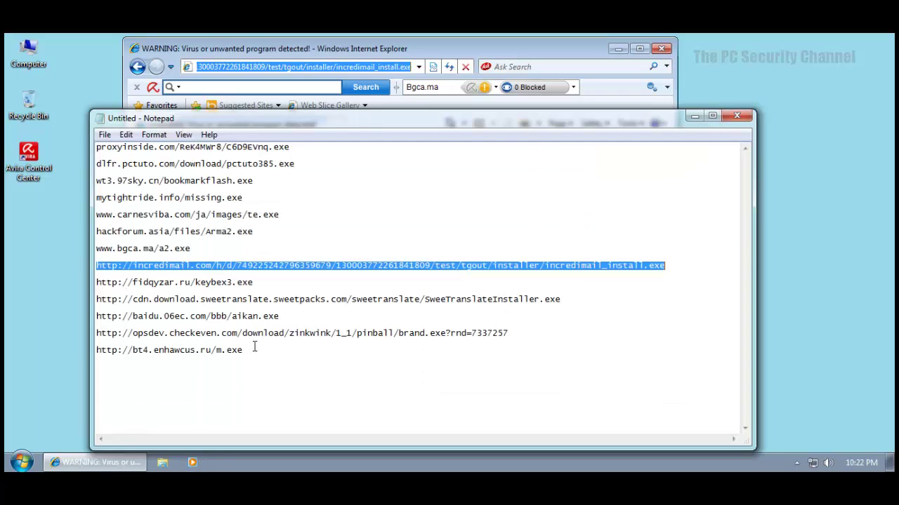
pyautogui.doubleClick(262, 283)
pyautogui.hotkey('ctrl', 'c')
pyautogui.click(290, 40)
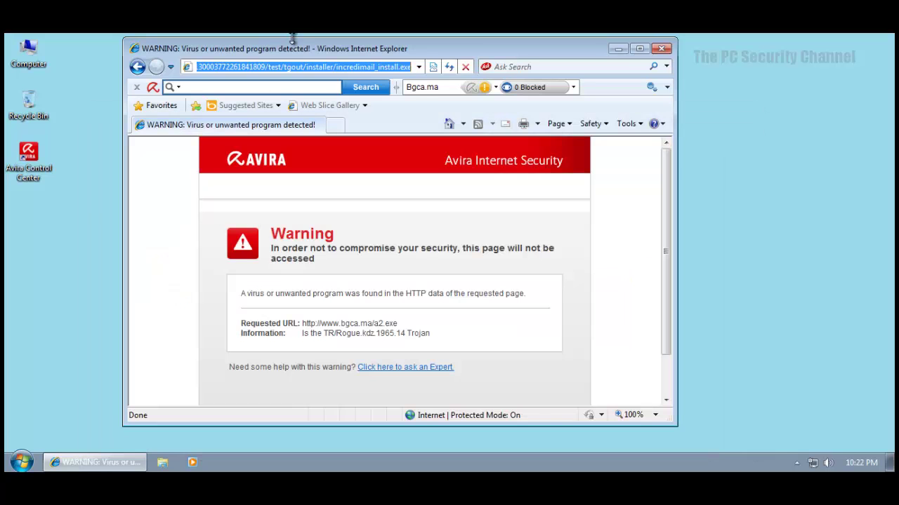
pyautogui.hotkey('ctrl', 'v')
pyautogui.press('Return')
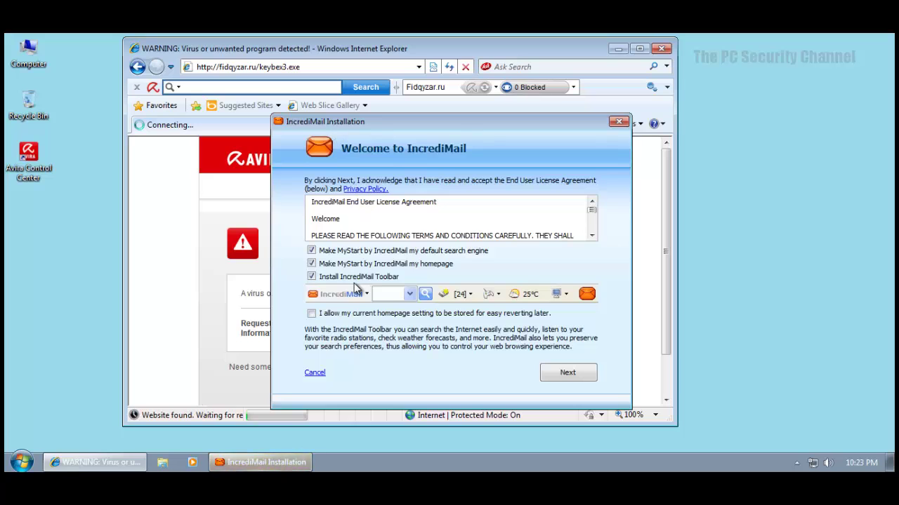
# Continue past the IncrediMail welcome page and centre the installer window.
pyautogui.click(579, 376)
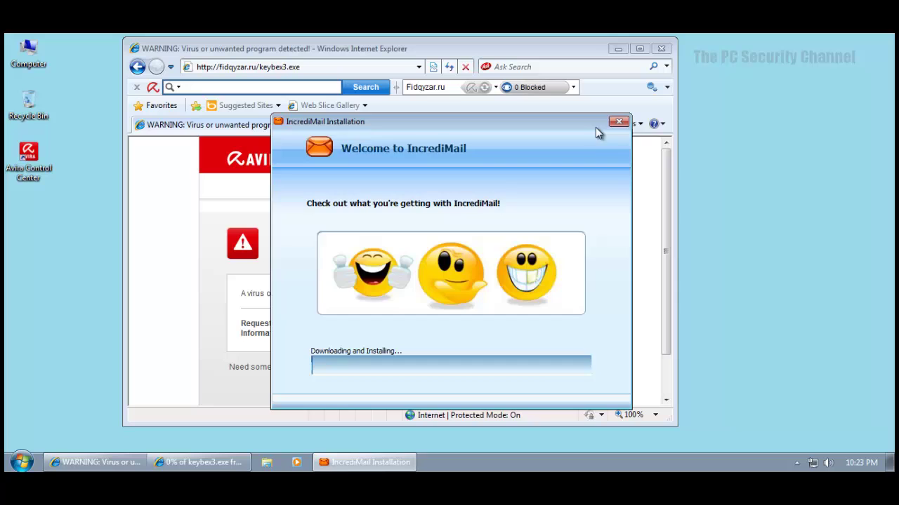
pyautogui.moveTo(595, 127); pyautogui.dragTo(892, 200)
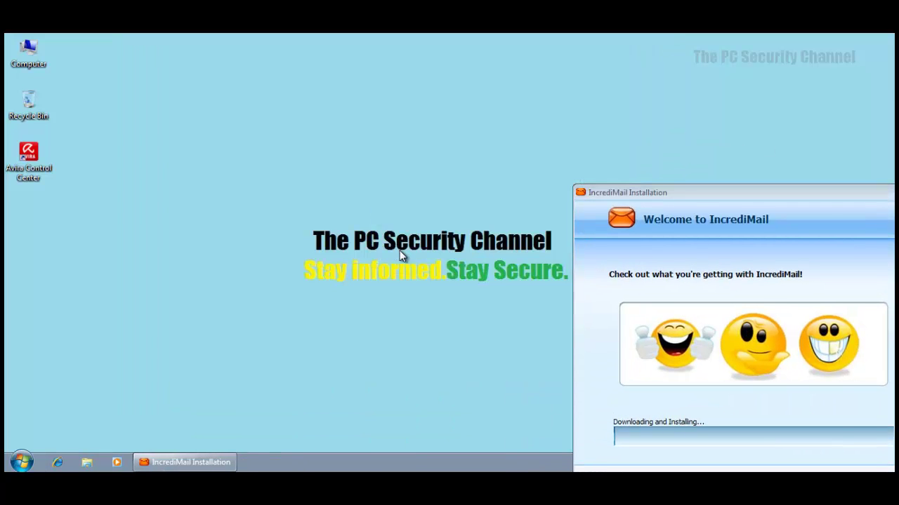
pyautogui.moveTo(674, 193); pyautogui.dragTo(379, 80)
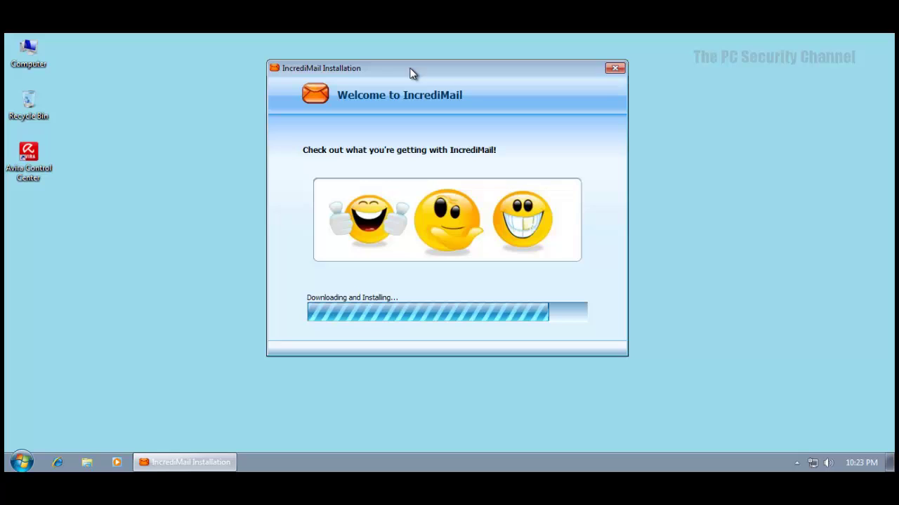
# Deny Avira access to the a2.exe download, then rearrange the IE and IncrediMail installer windows.
pyautogui.click(59, 459)
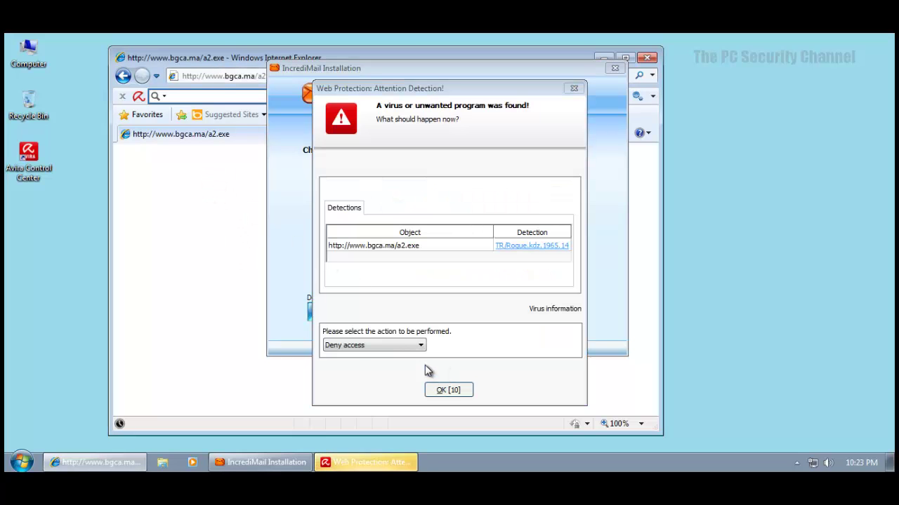
pyautogui.click(443, 390)
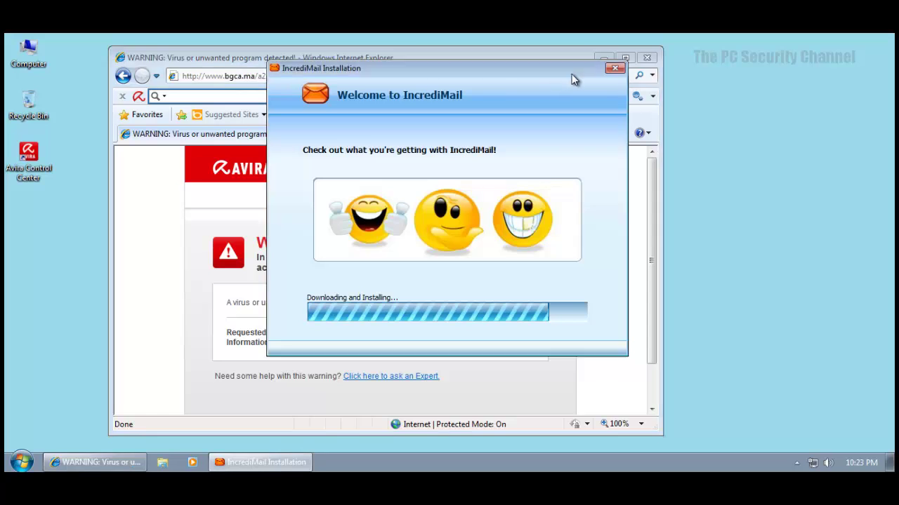
pyautogui.moveTo(571, 73); pyautogui.dragTo(584, 124)
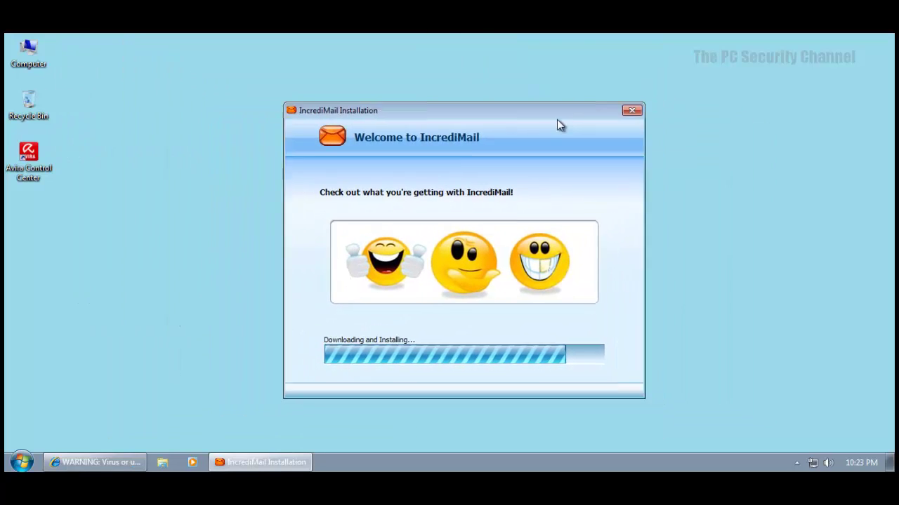
pyautogui.click(109, 460)
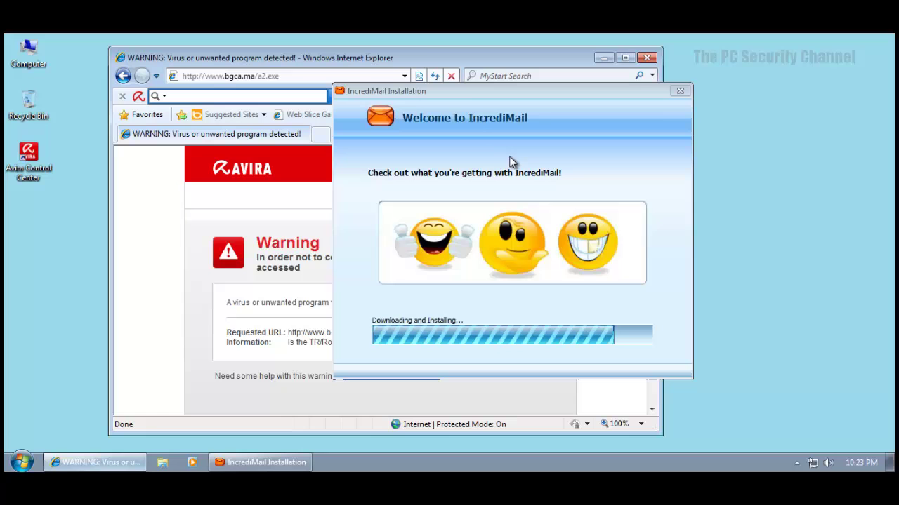
pyautogui.doubleClick(421, 51)
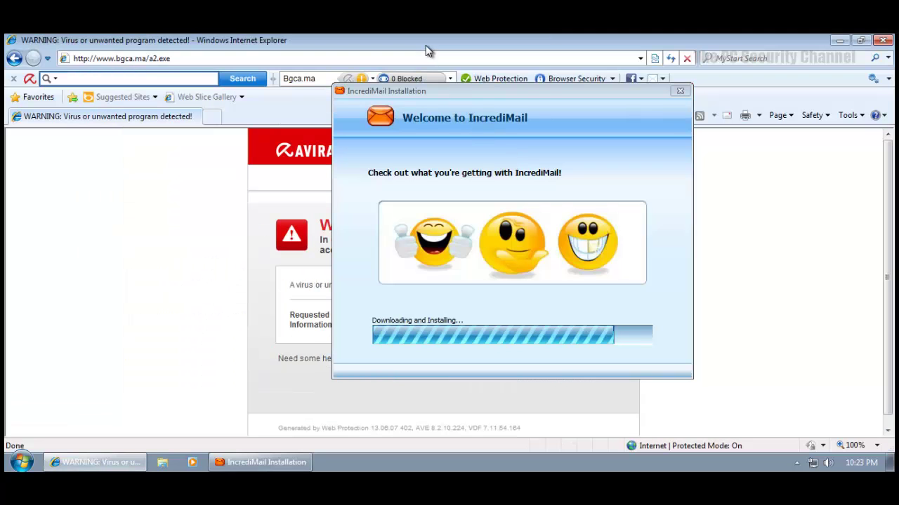
pyautogui.doubleClick(425, 45)
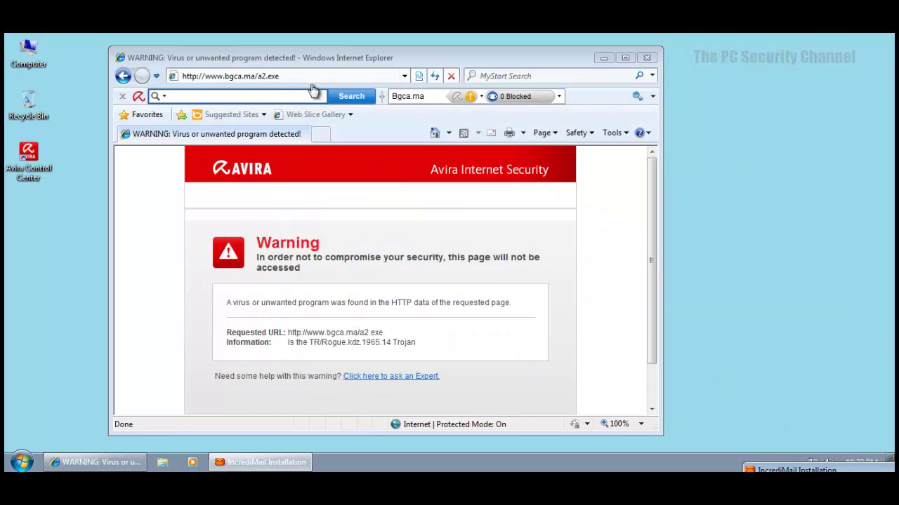
pyautogui.click(277, 74)
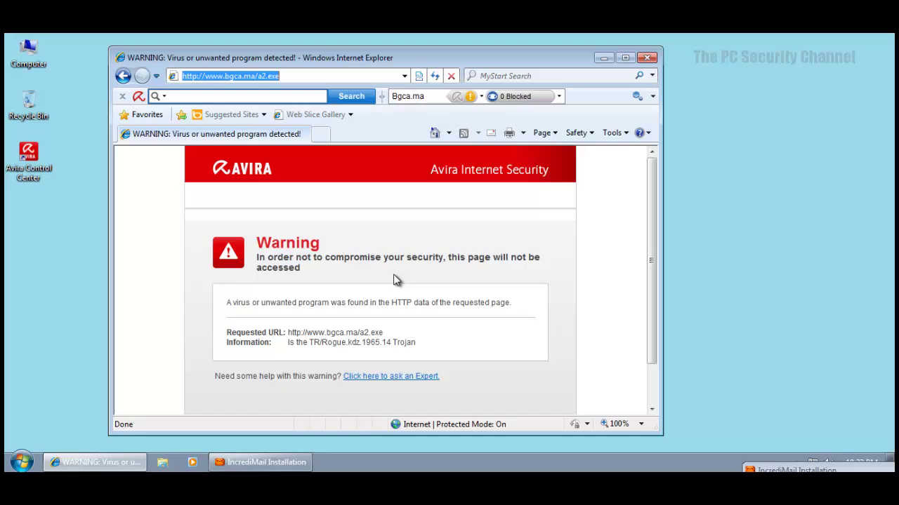
pyautogui.hotkey('ctrl', 'v')
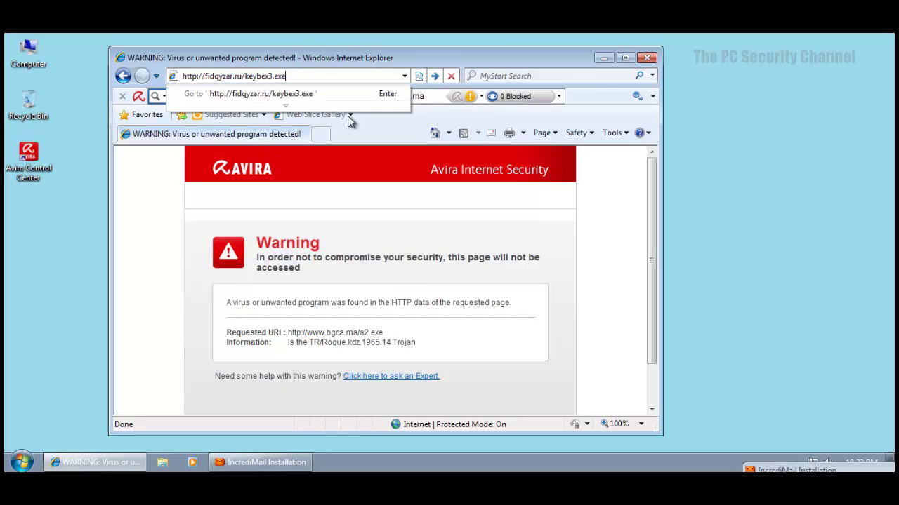
pyautogui.press('Return')
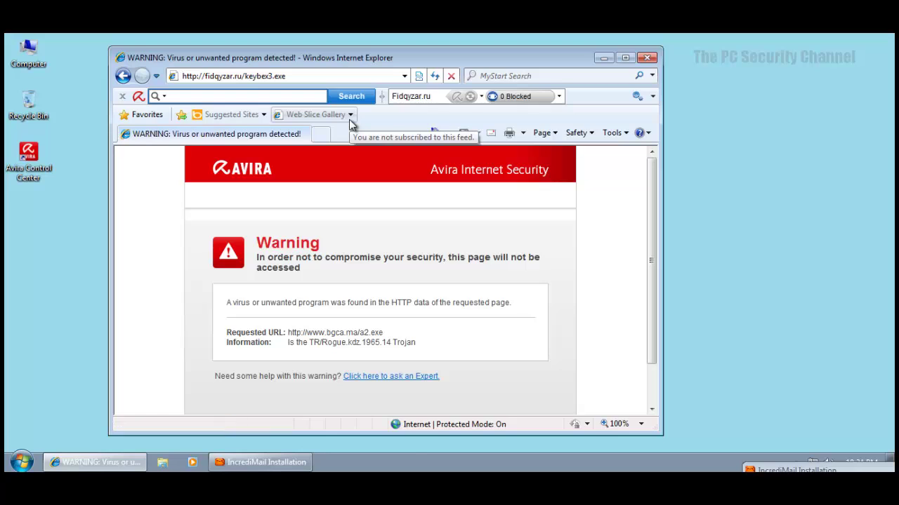
pyautogui.click(427, 257)
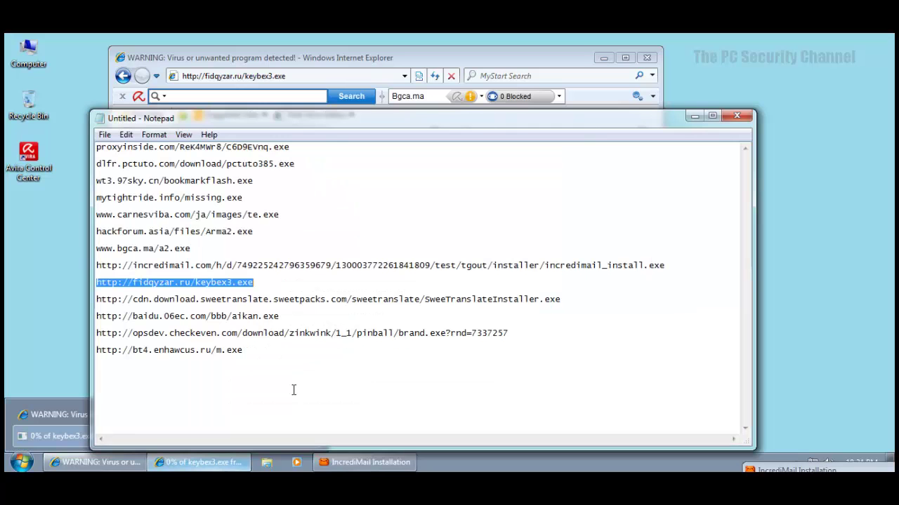
# Centre the IncrediMail installer window and minimize Internet Explorer.
pyautogui.doubleClick(576, 300)
pyautogui.hotkey('ctrl', 'c')
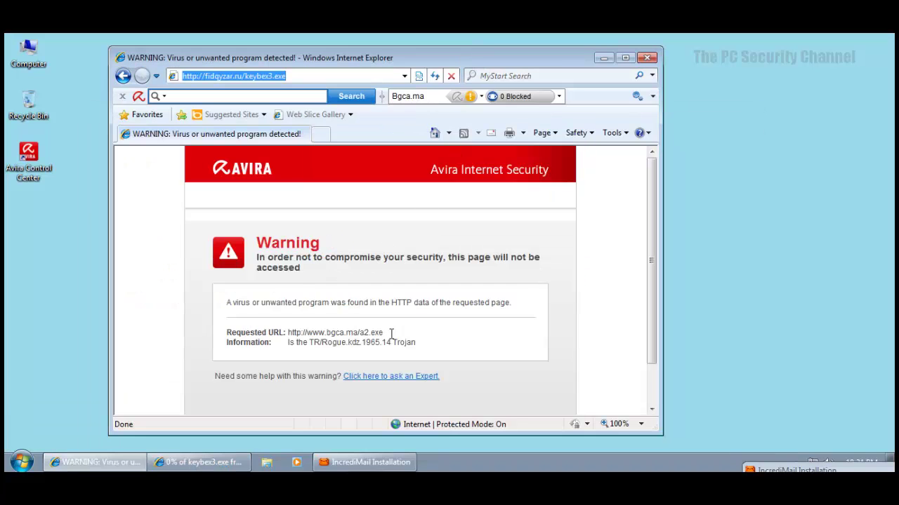
pyautogui.click(207, 459)
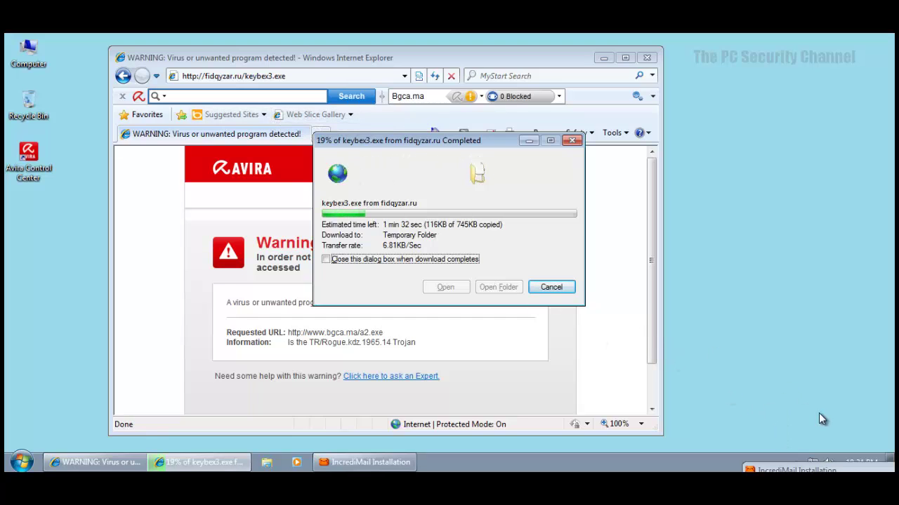
pyautogui.moveTo(783, 468); pyautogui.dragTo(757, 278)
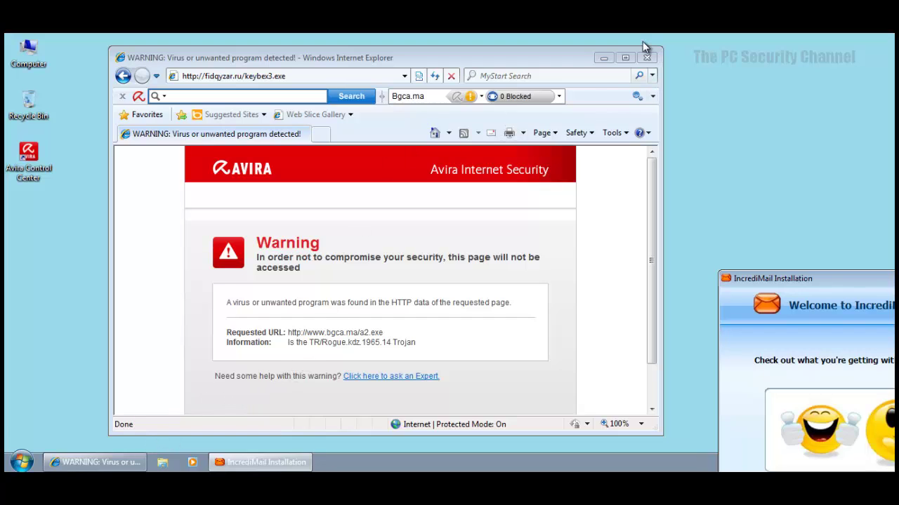
pyautogui.click(608, 62)
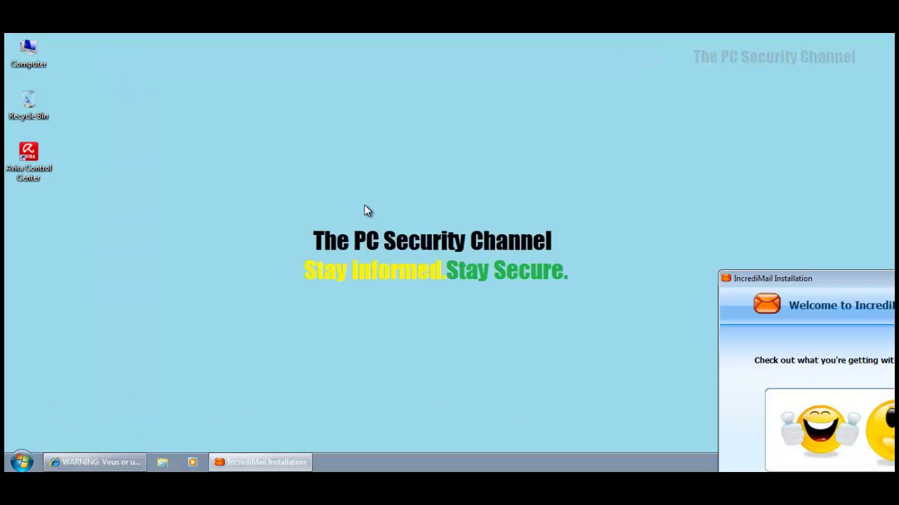
# Restore Internet Explorer and paste the sweetpacks SweeTranslateInstaller.exe URL into the address bar.
pyautogui.click(78, 462)
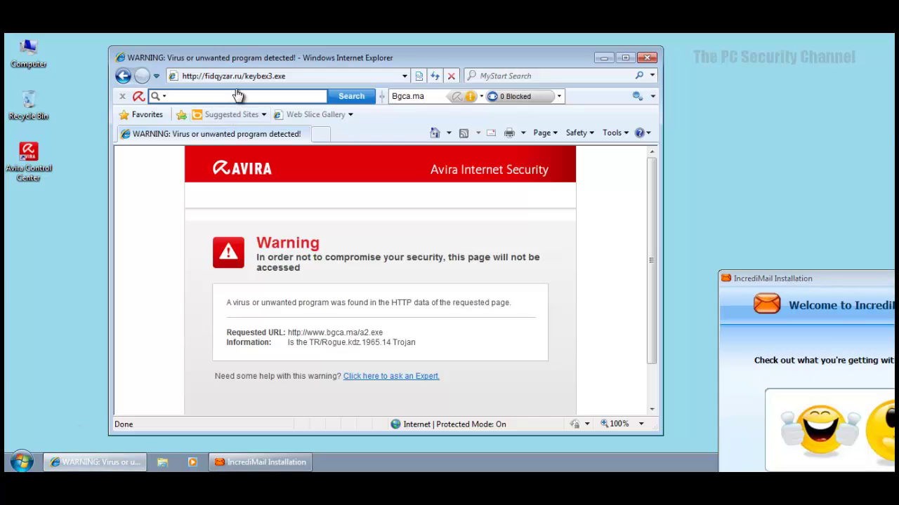
pyautogui.click(268, 75)
pyautogui.hotkey('ctrl', 'v')
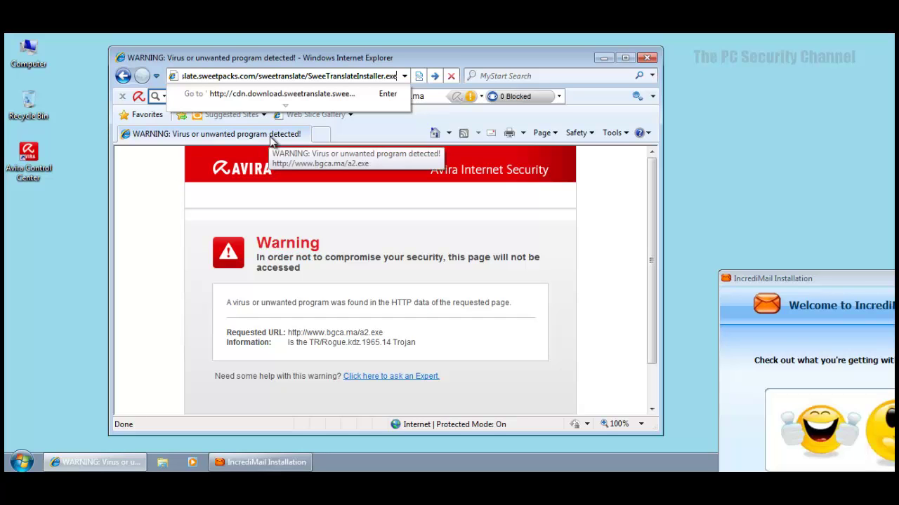
# Close the Comodo update completed notice and reposition the installer window.
pyautogui.moveTo(828, 278); pyautogui.dragTo(387, 66)
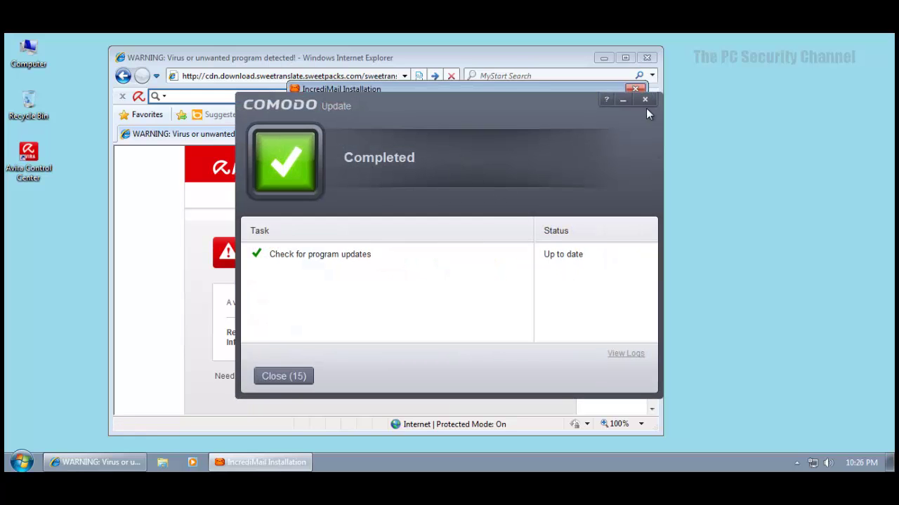
pyautogui.click(645, 100)
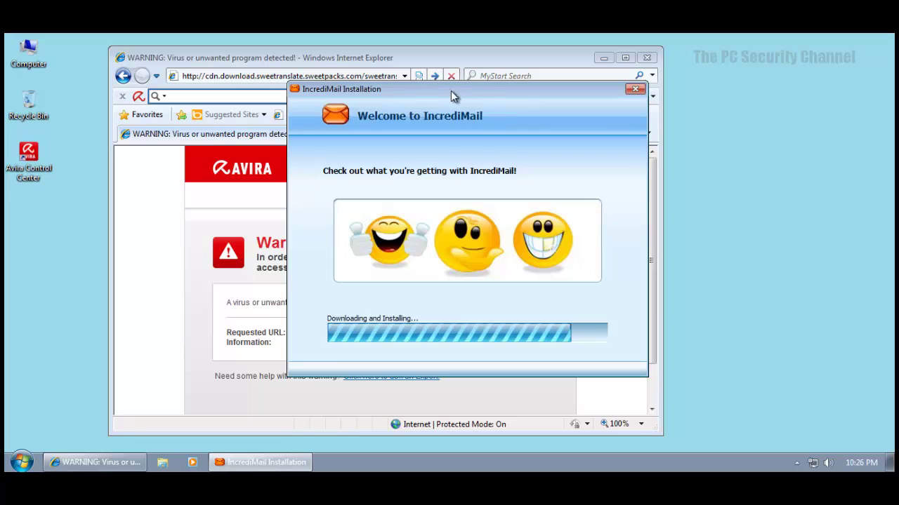
pyautogui.moveTo(534, 86); pyautogui.dragTo(480, 73)
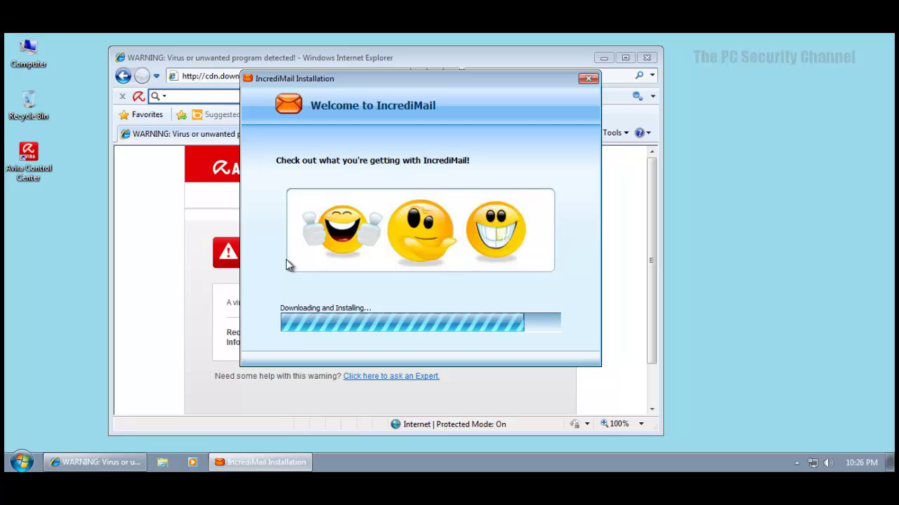
pyautogui.moveTo(474, 93); pyautogui.dragTo(506, 77)
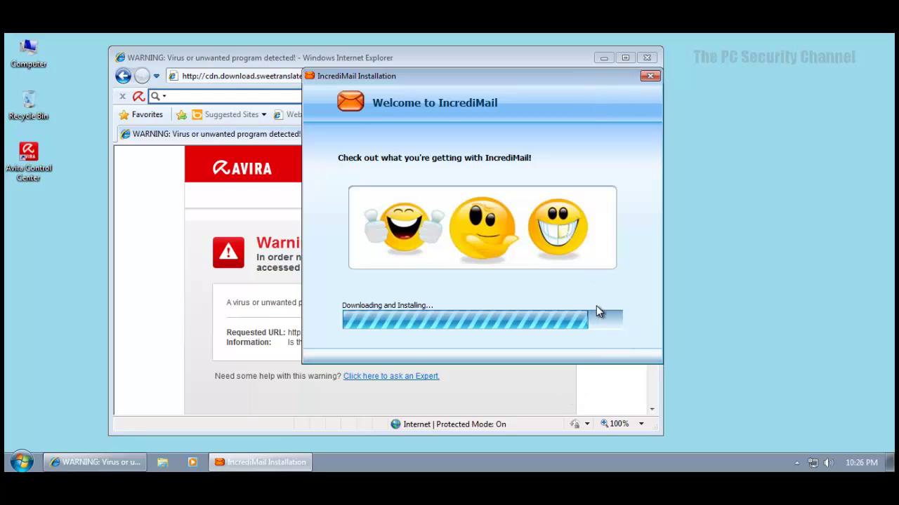
# Minimize and restore the IncrediMail installer window several times from the taskbar.
pyautogui.click(651, 77)
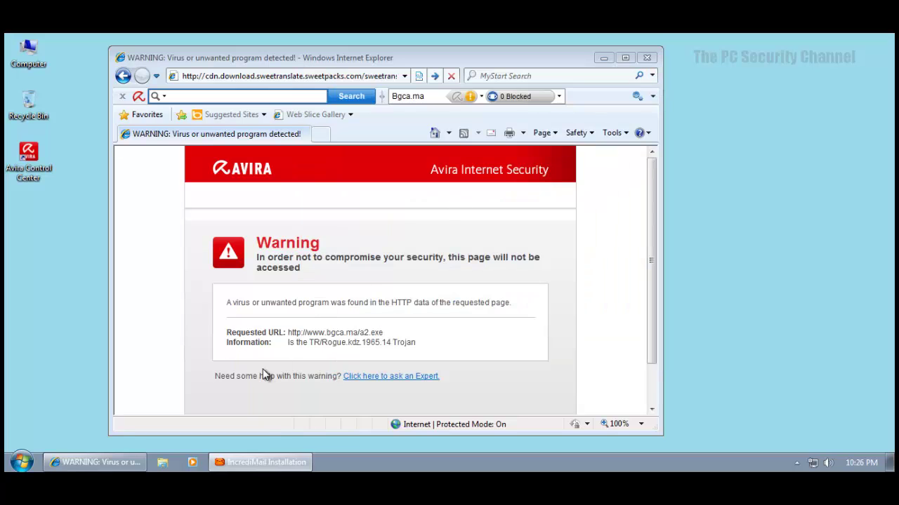
pyautogui.click(258, 462)
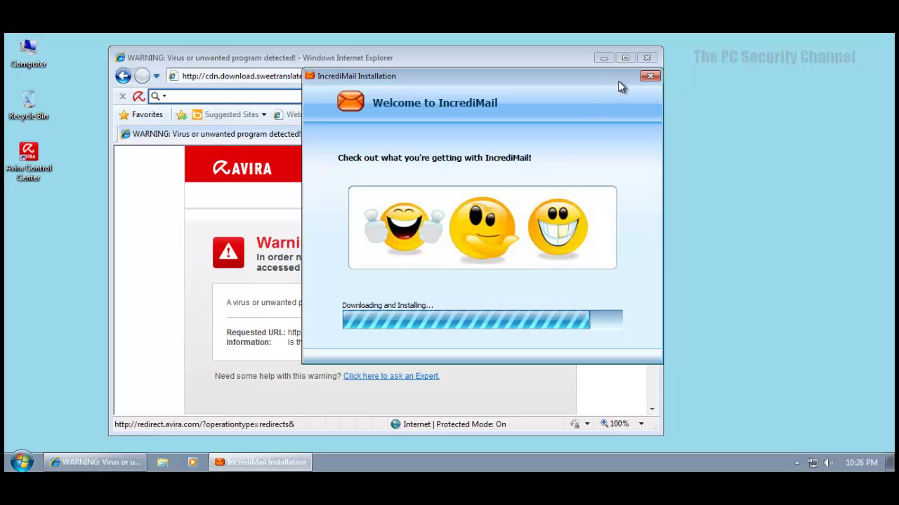
pyautogui.click(650, 77)
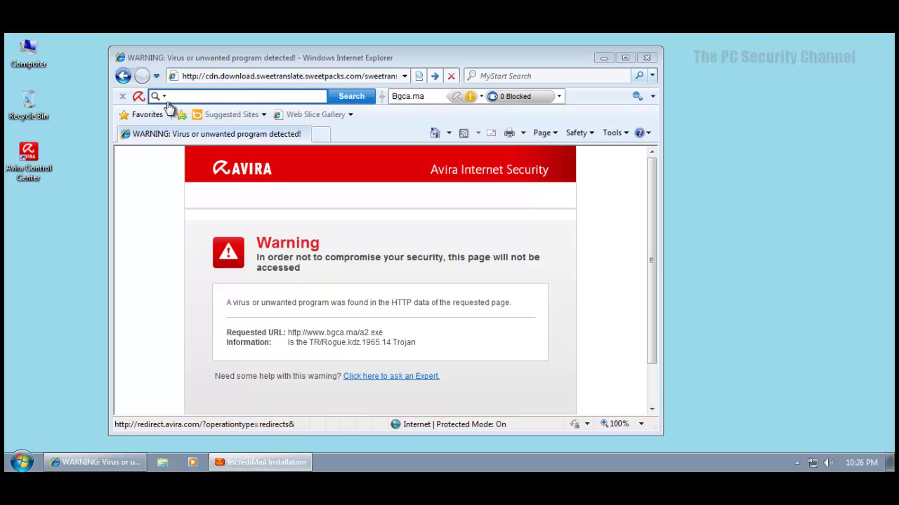
pyautogui.click(265, 465)
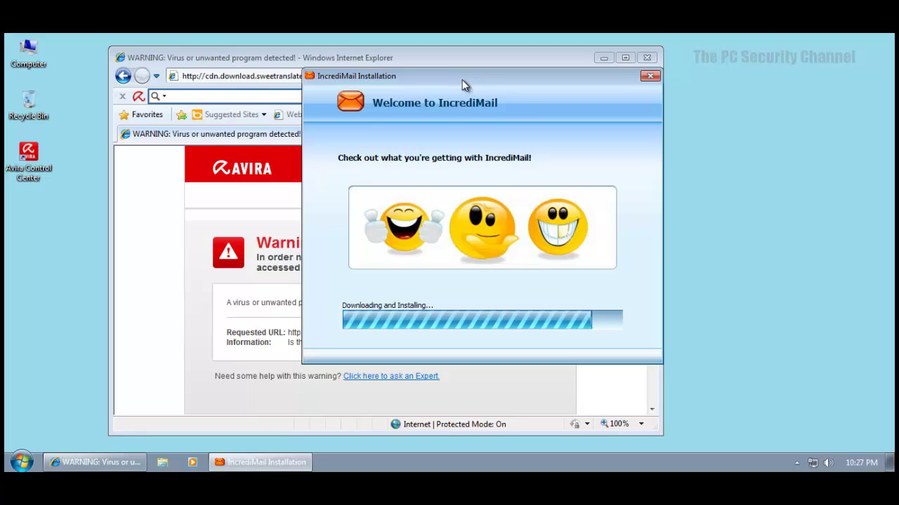
pyautogui.click(651, 79)
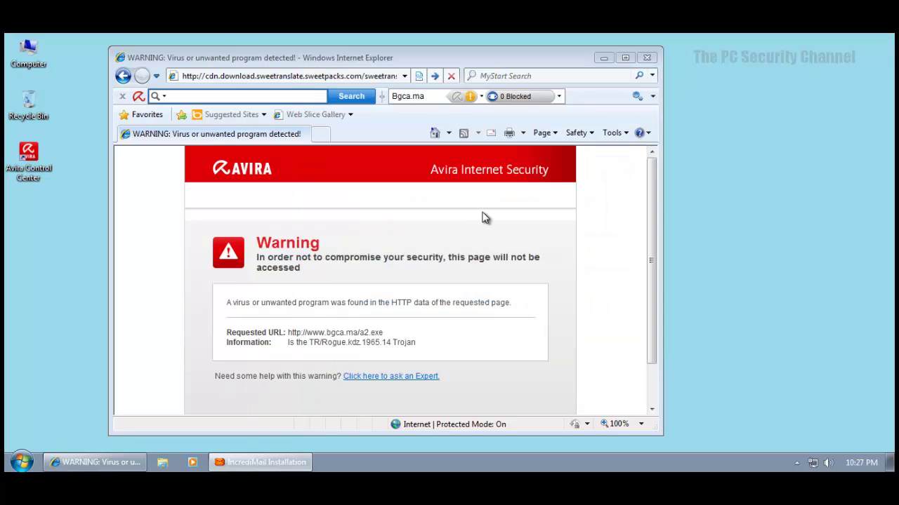
pyautogui.click(244, 459)
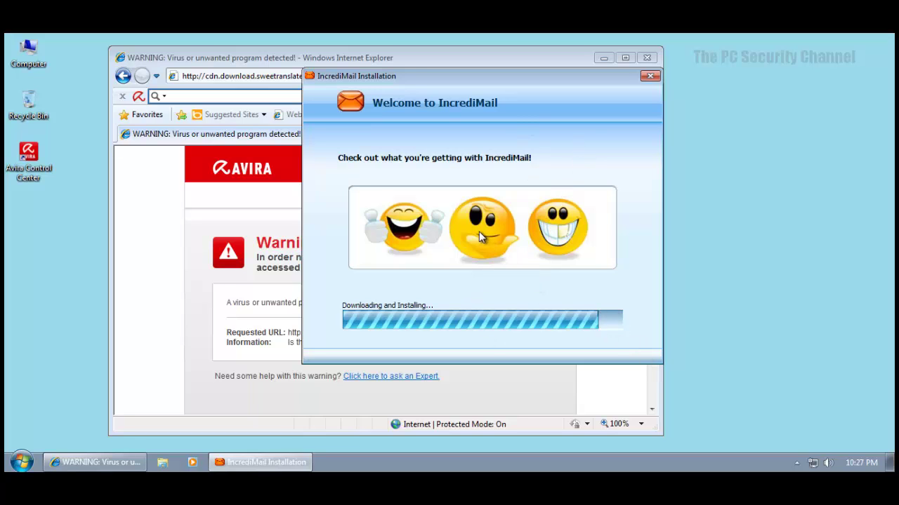
# Place the IncrediMail installer over the right side of the browser page.
pyautogui.moveTo(521, 75); pyautogui.dragTo(643, 81)
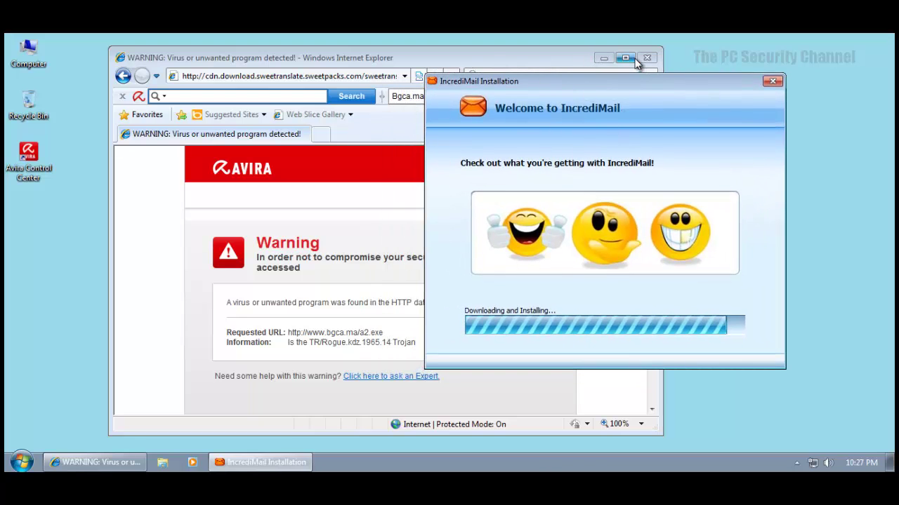
pyautogui.moveTo(574, 87); pyautogui.dragTo(422, 100)
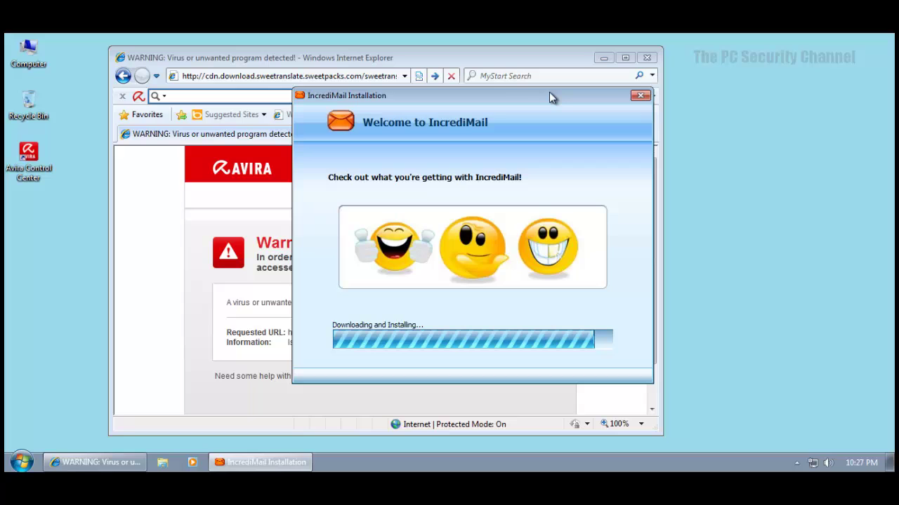
pyautogui.moveTo(569, 95); pyautogui.dragTo(602, 94)
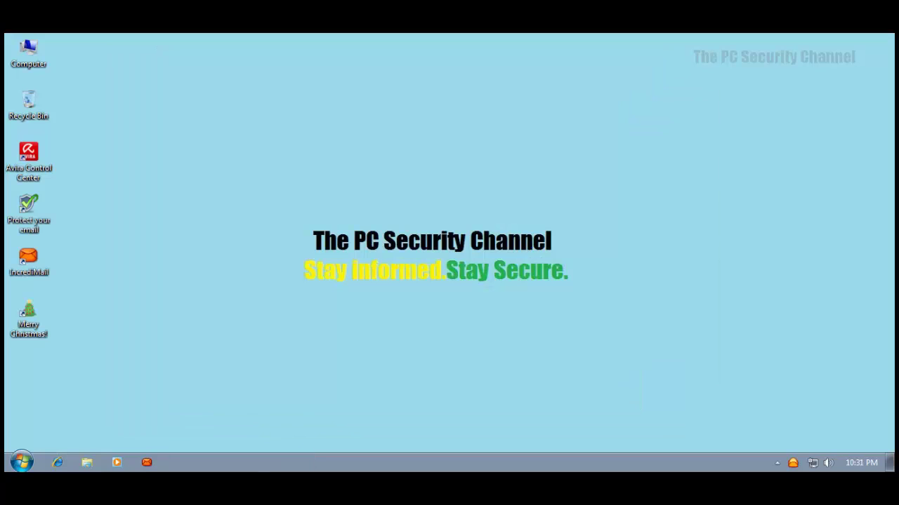
# Cancel IncrediMail's AOL sign-in step and close the 'You are moments away' welcome window.
pyautogui.moveTo(237, 463)
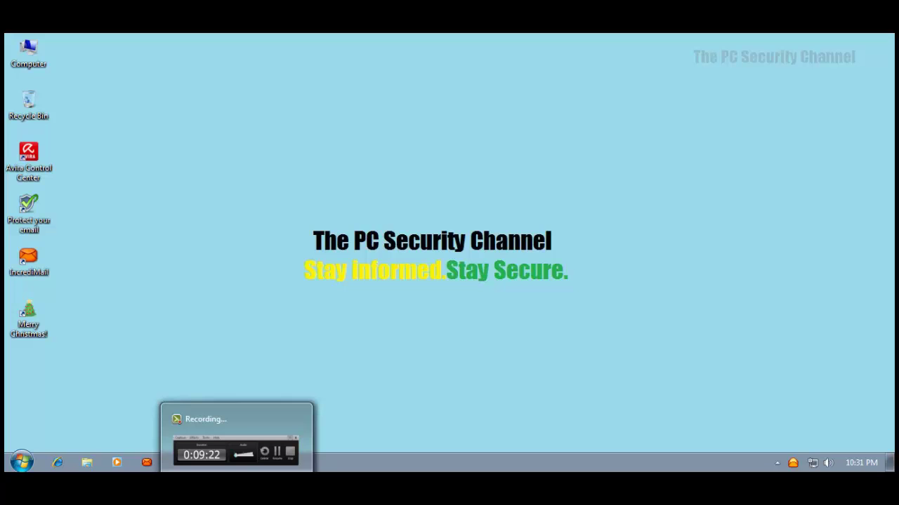
pyautogui.click(237, 463)
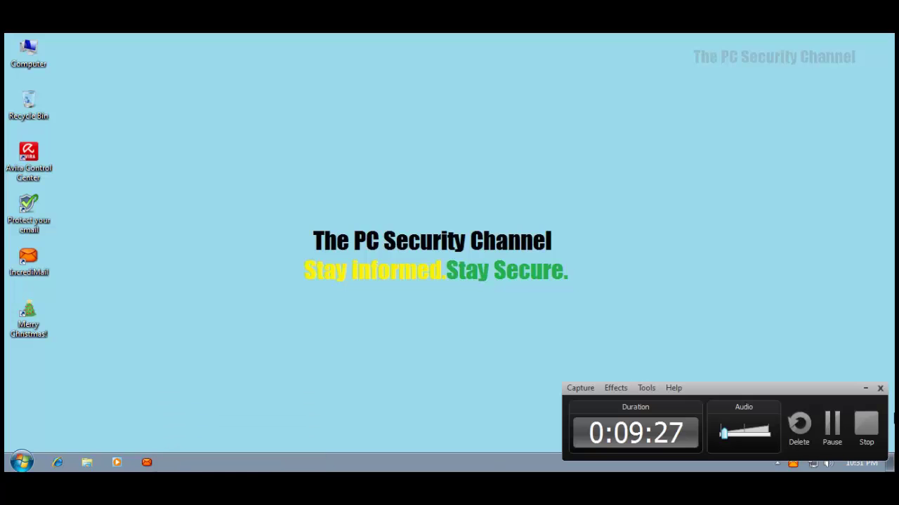
pyautogui.click(832, 423)
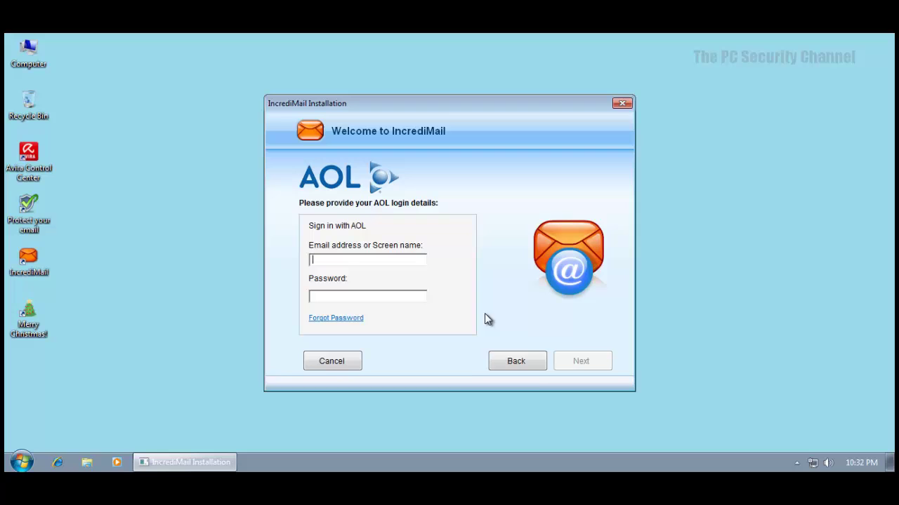
pyautogui.click(335, 361)
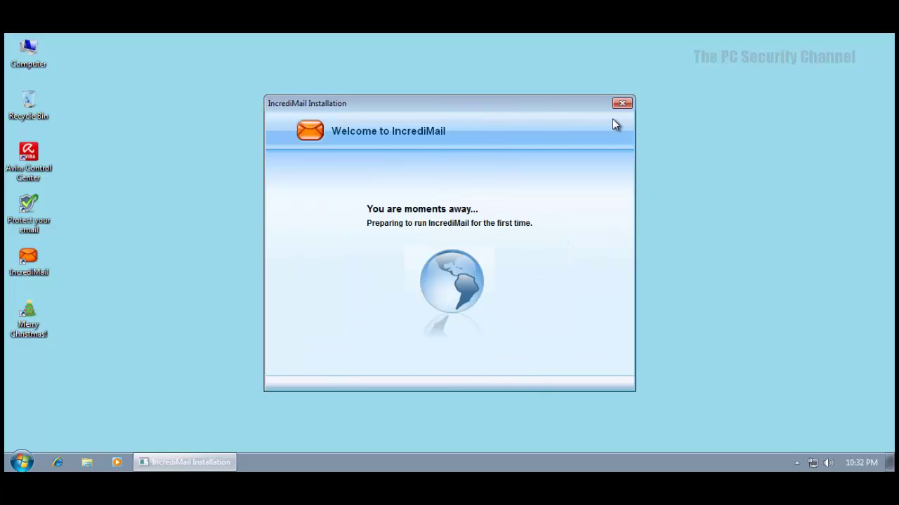
pyautogui.click(622, 104)
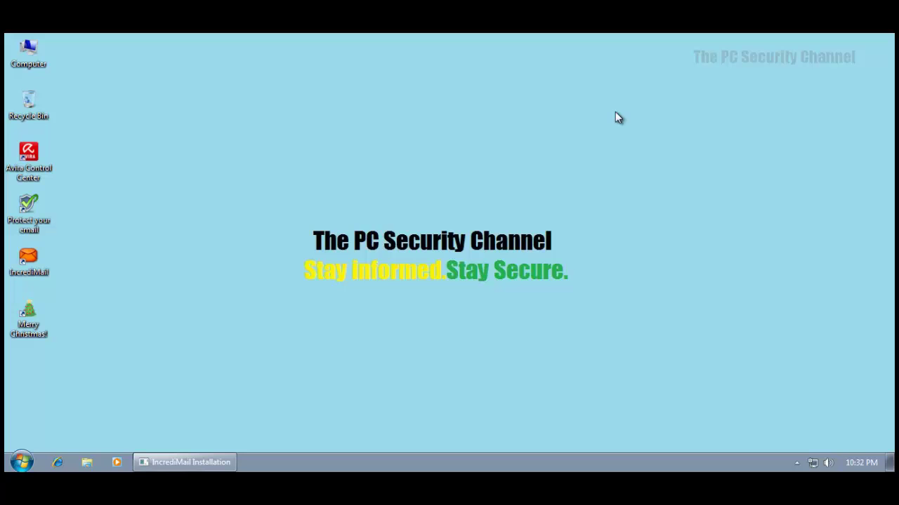
# Launch Internet Explorer on the MyStart by IncrediMail page and scroll it slightly.
pyautogui.click(58, 462)
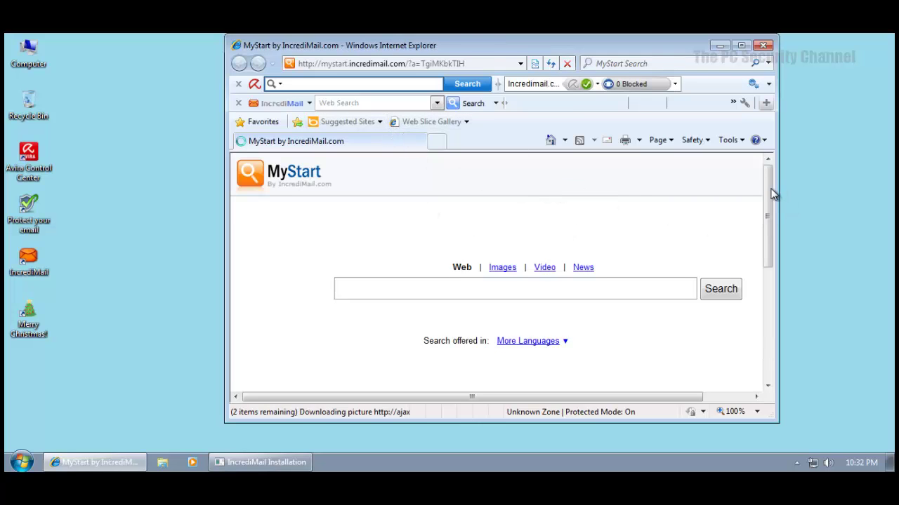
pyautogui.moveTo(772, 189)
pyautogui.mouseDown()
pyautogui.moveTo(765, 311)
pyautogui.moveTo(779, 184)
pyautogui.mouseUp()
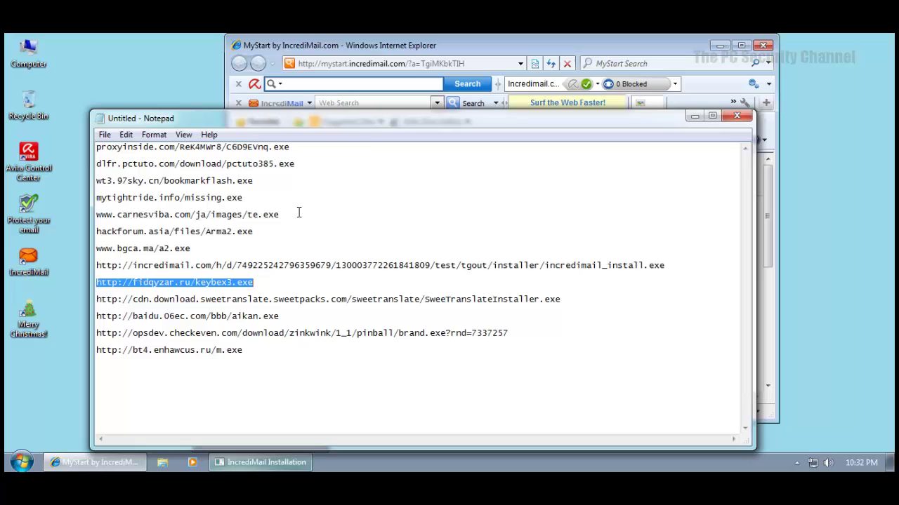
# Load the fidqyzar.ru keybex3.exe link, open a second tab, and run the download.
pyautogui.click(367, 38)
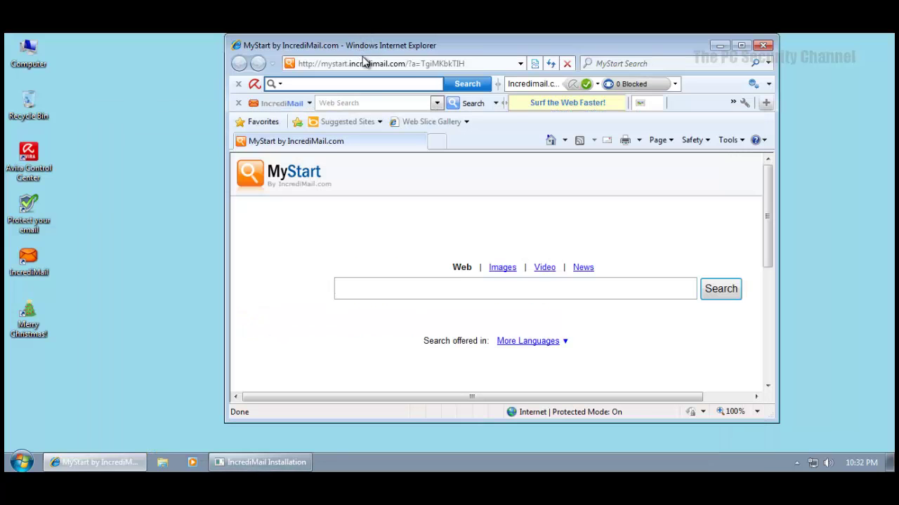
pyautogui.click(364, 62)
pyautogui.write('http://fidqyzar.ru/keybex3.exe')
pyautogui.press('Return')
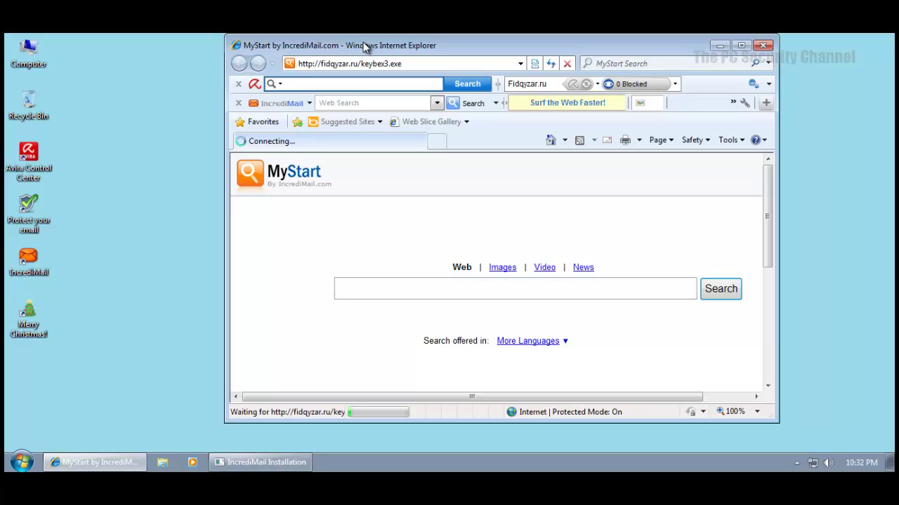
pyautogui.click(439, 141)
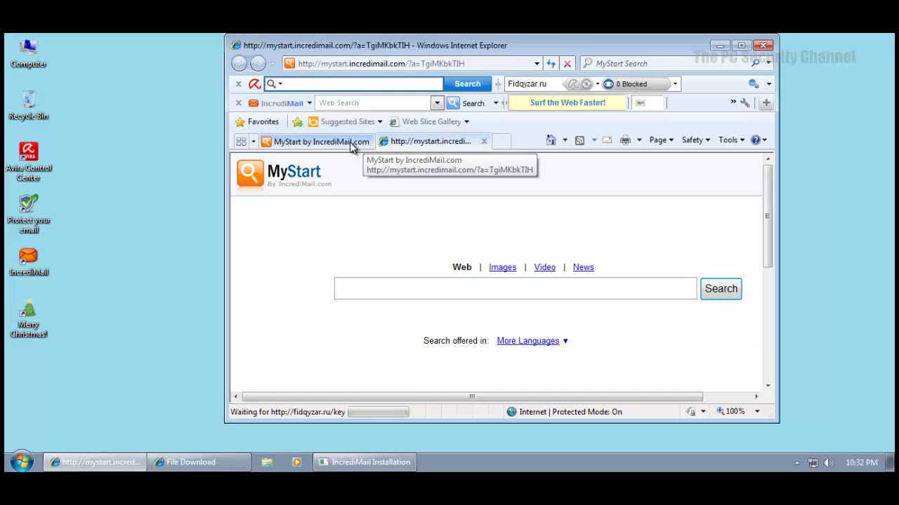
pyautogui.click(196, 463)
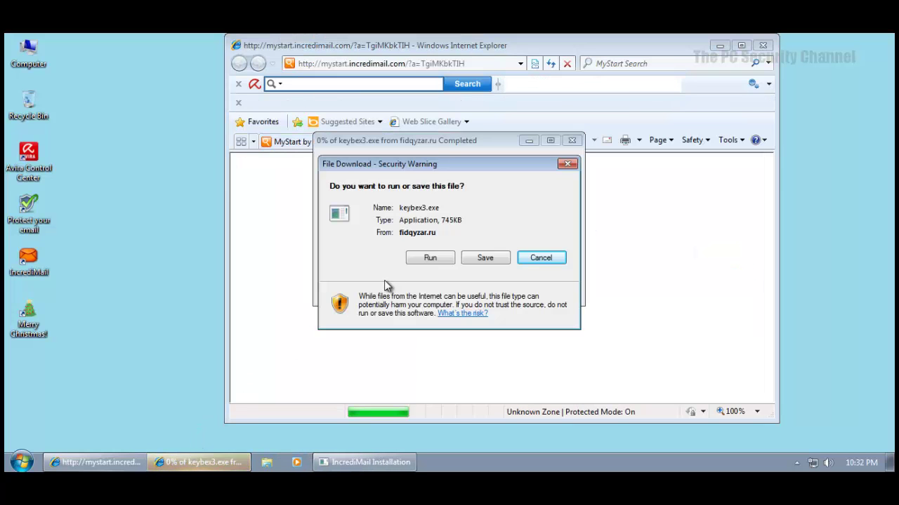
pyautogui.click(372, 259)
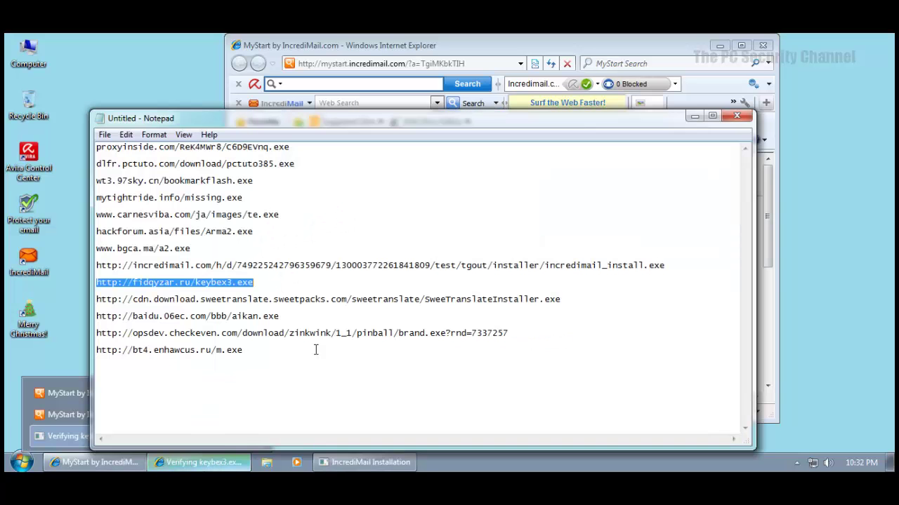
# Select the baidu aikan.exe URL in Notepad and switch between the two MyStart tabs.
pyautogui.click(565, 298)
pyautogui.hotkey('shift', 'Home')
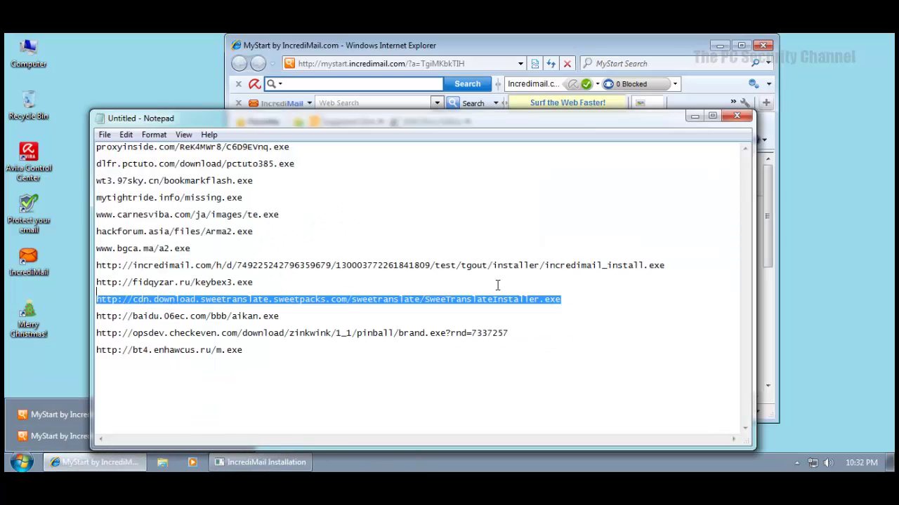
pyautogui.click(295, 314)
pyautogui.hotkey('shift', 'Home')
pyautogui.hotkey('ctrl', 'c')
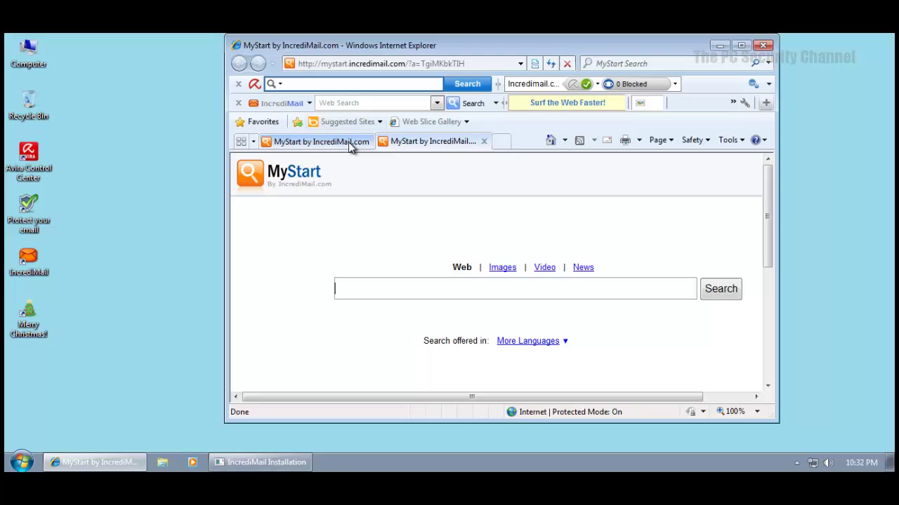
pyautogui.click(346, 149)
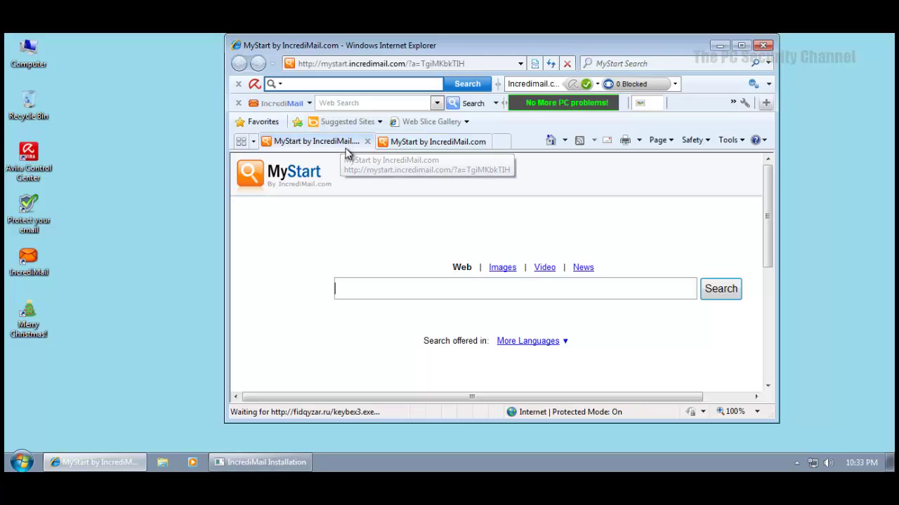
pyautogui.click(401, 145)
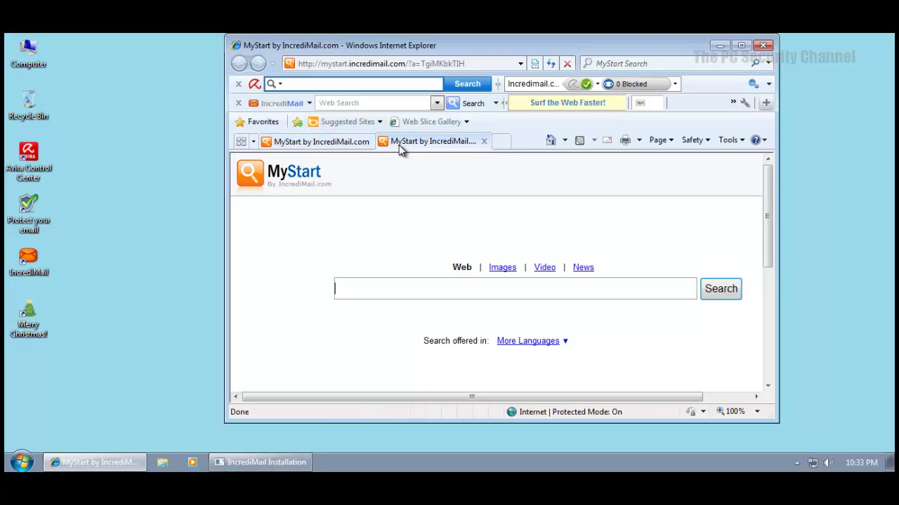
pyautogui.click(330, 144)
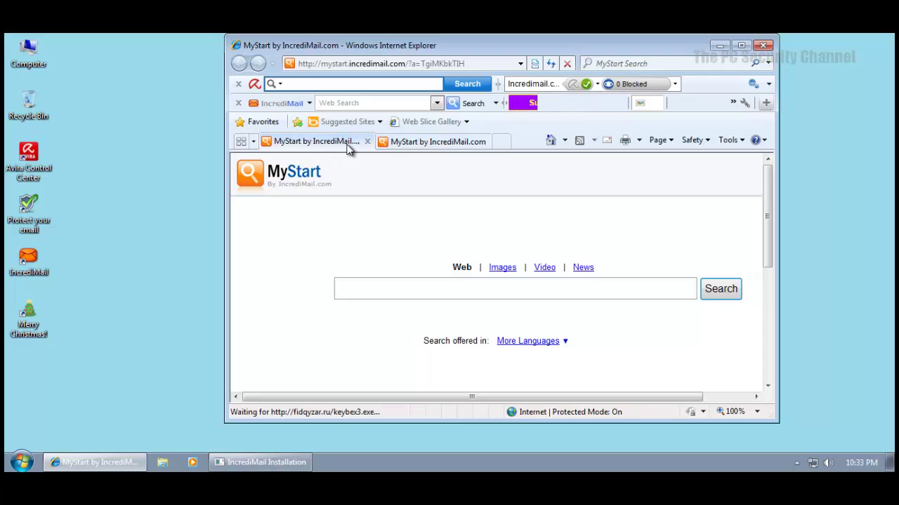
pyautogui.click(429, 145)
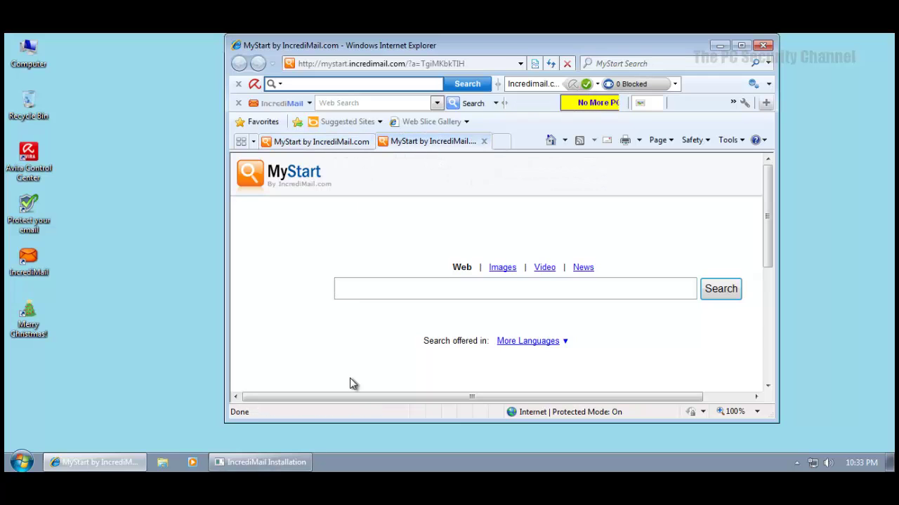
# Load the baidu.06ec.com aikan.exe URL and decline connecting IncrediMail to Facebook.
pyautogui.click(365, 65)
pyautogui.hotkey('ctrl', 'v')
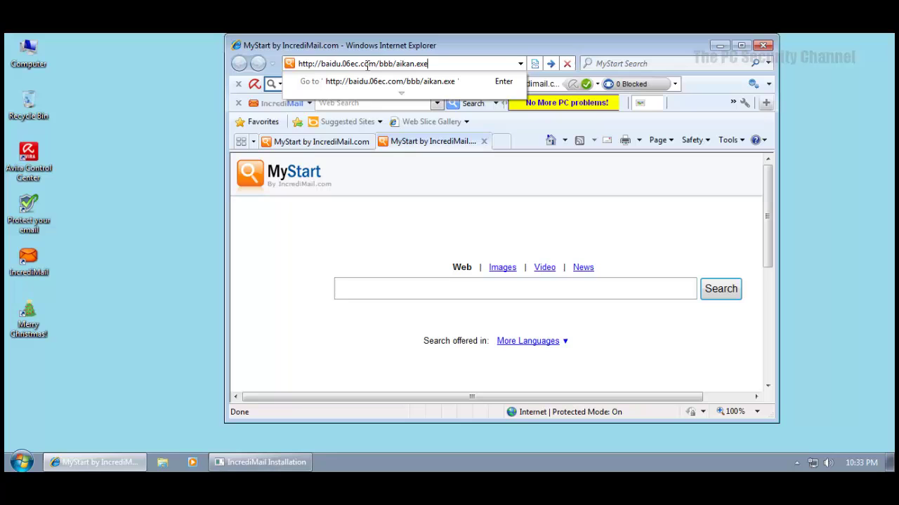
pyautogui.press('Return')
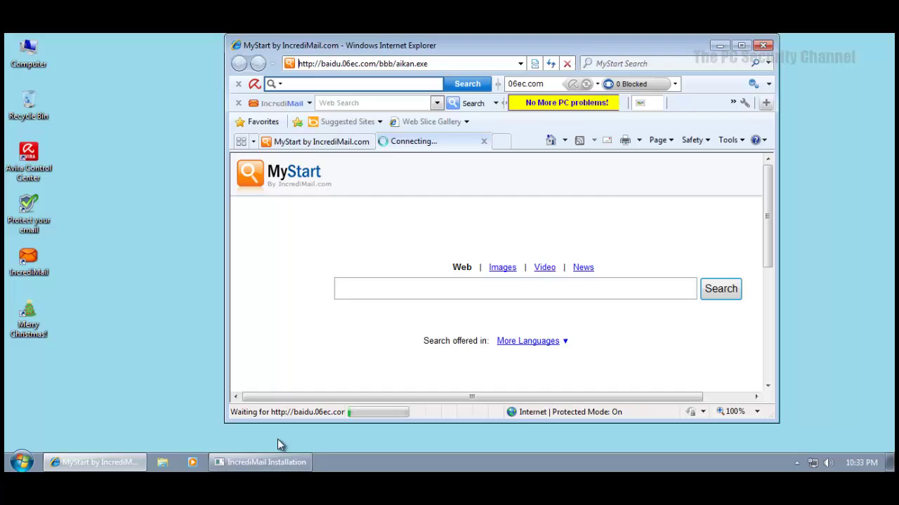
pyautogui.click(280, 458)
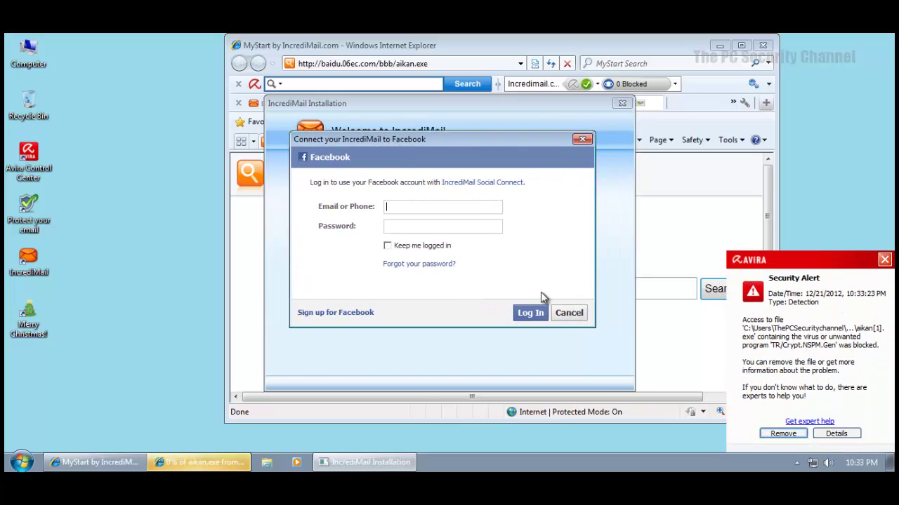
pyautogui.click(569, 313)
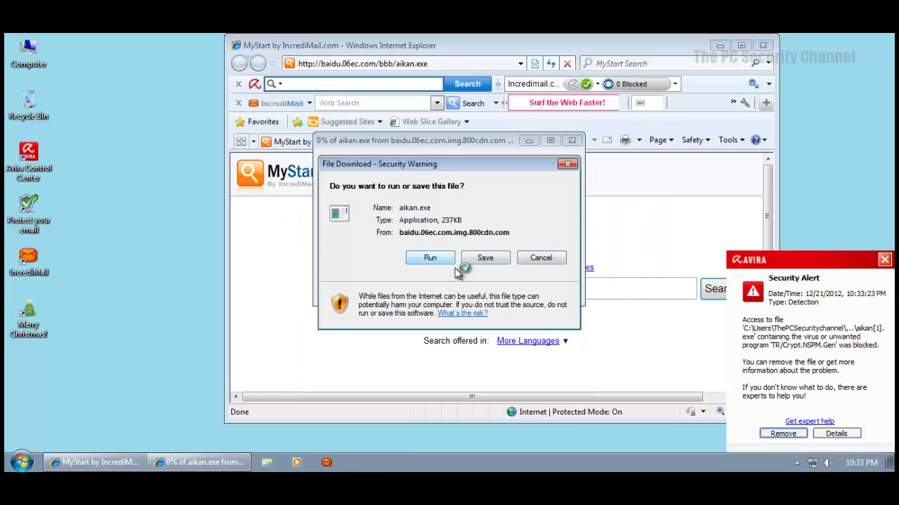
# Run the downloaded aikan.exe and accept Avira's deny-access action for the detection.
pyautogui.click(783, 433)
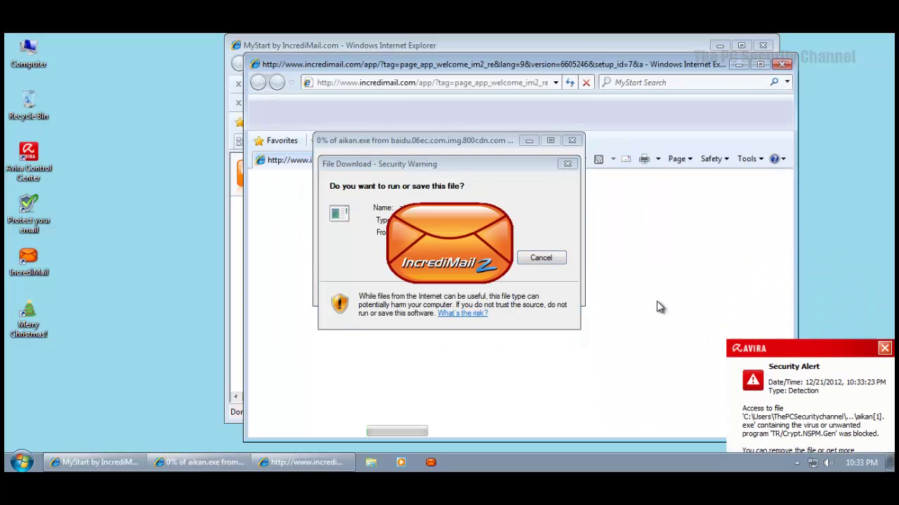
pyautogui.moveTo(463, 165); pyautogui.dragTo(869, 183)
pyautogui.click(759, 271)
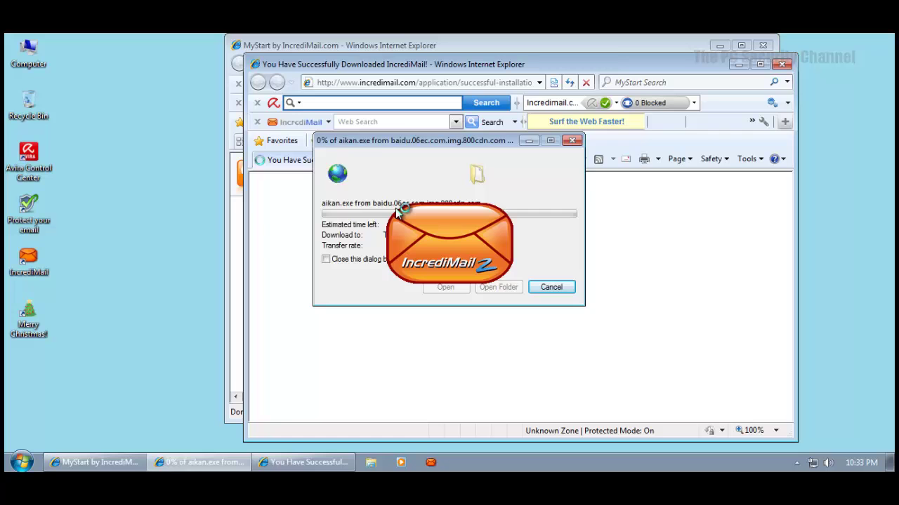
pyautogui.moveTo(484, 146); pyautogui.dragTo(751, 143)
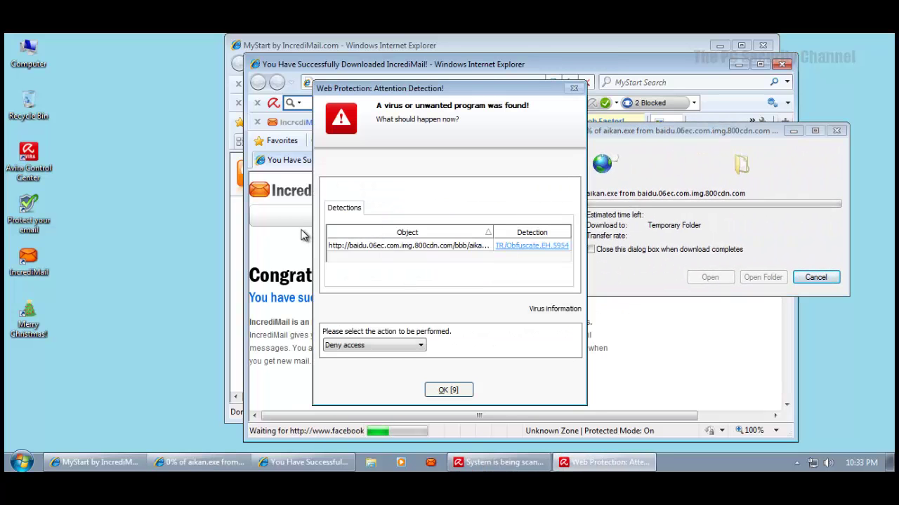
pyautogui.click(448, 390)
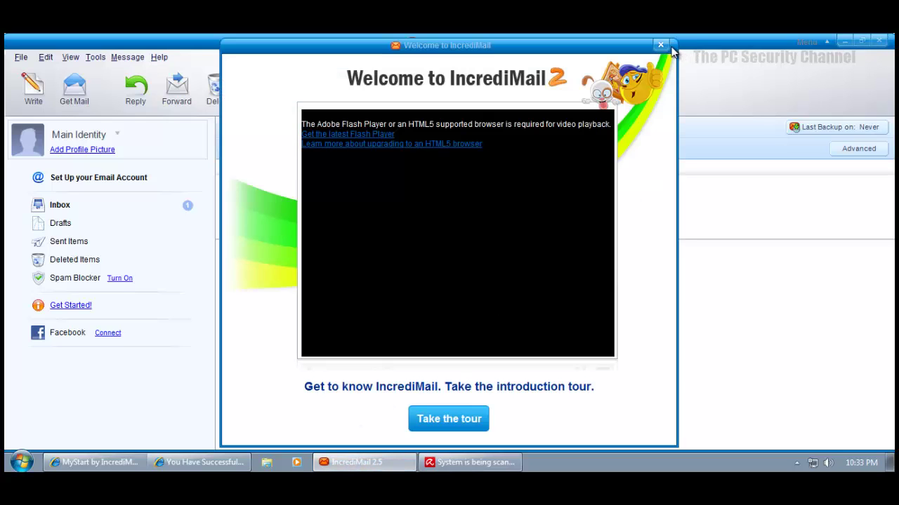
# Close IncrediMail's welcome tour, main window, extra IE window and the Christmas greetings ad.
pyautogui.click(660, 45)
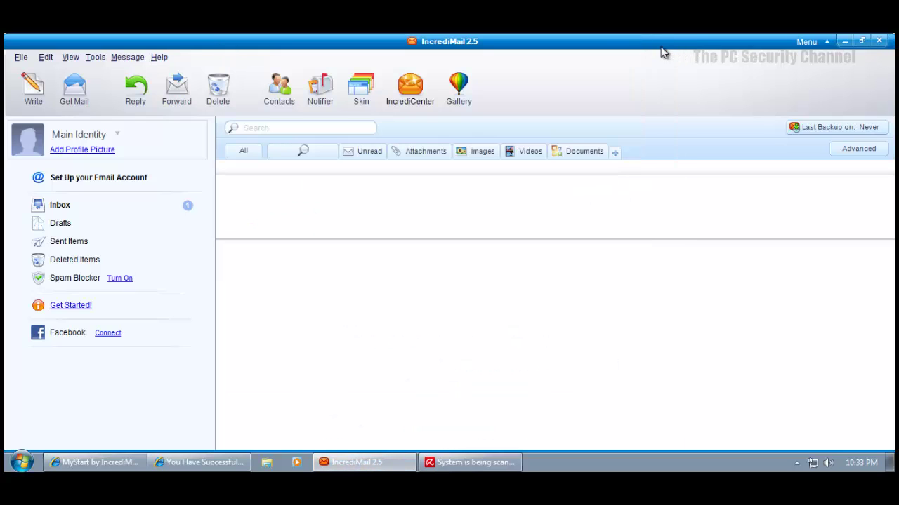
pyautogui.click(879, 41)
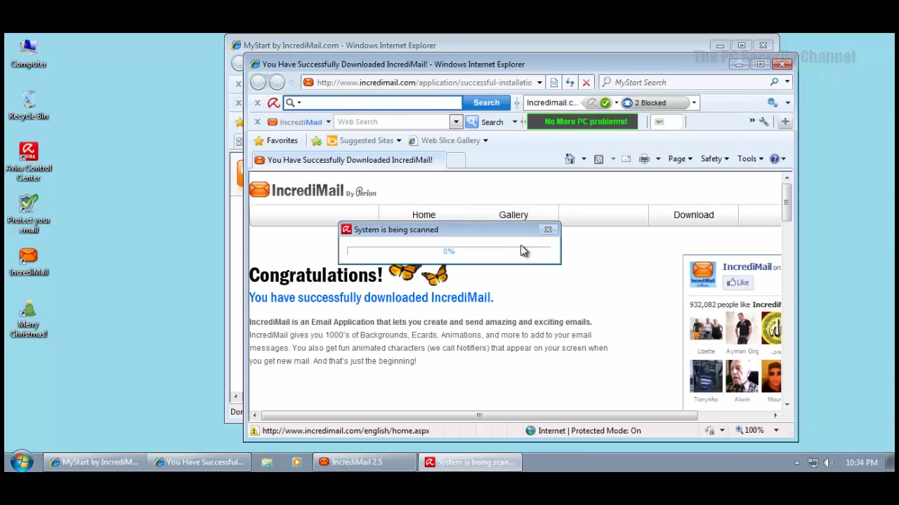
pyautogui.click(781, 64)
pyautogui.moveTo(431, 231); pyautogui.dragTo(439, 191)
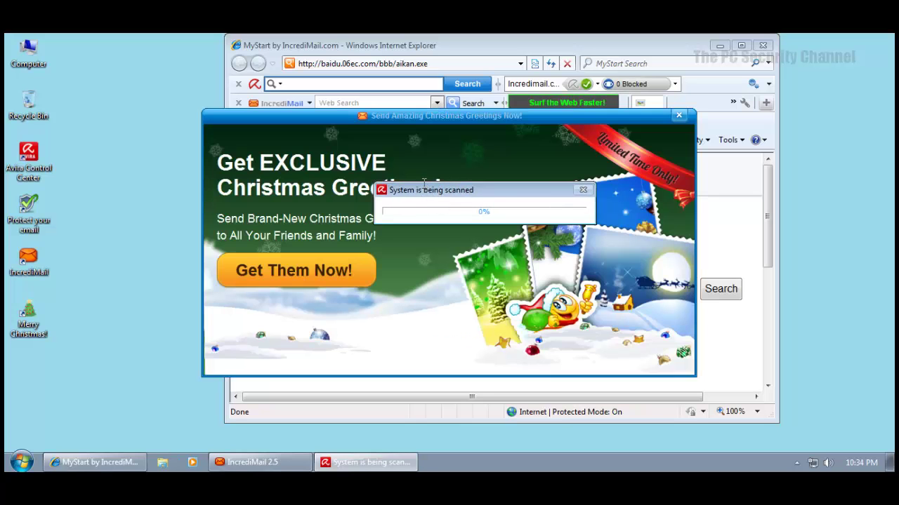
pyautogui.click(678, 115)
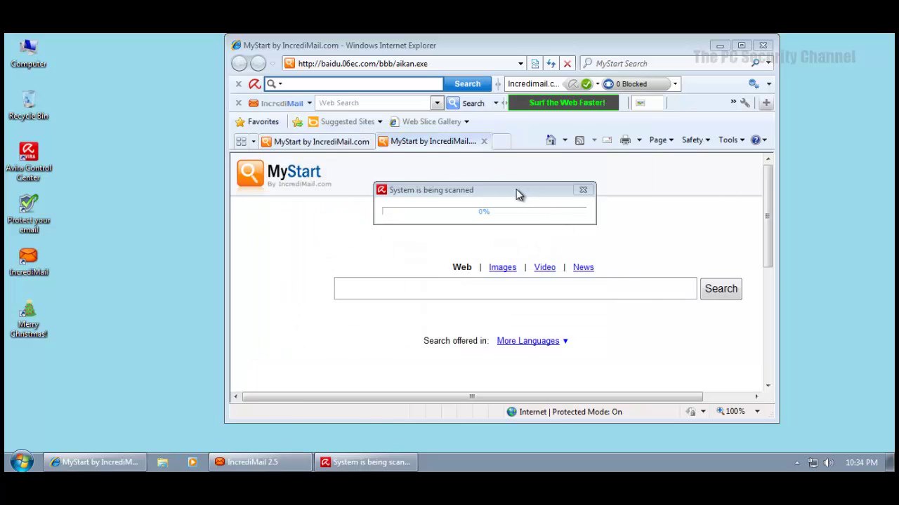
pyautogui.moveTo(518, 193); pyautogui.dragTo(464, 174)
pyautogui.moveTo(402, 167); pyautogui.dragTo(284, 190)
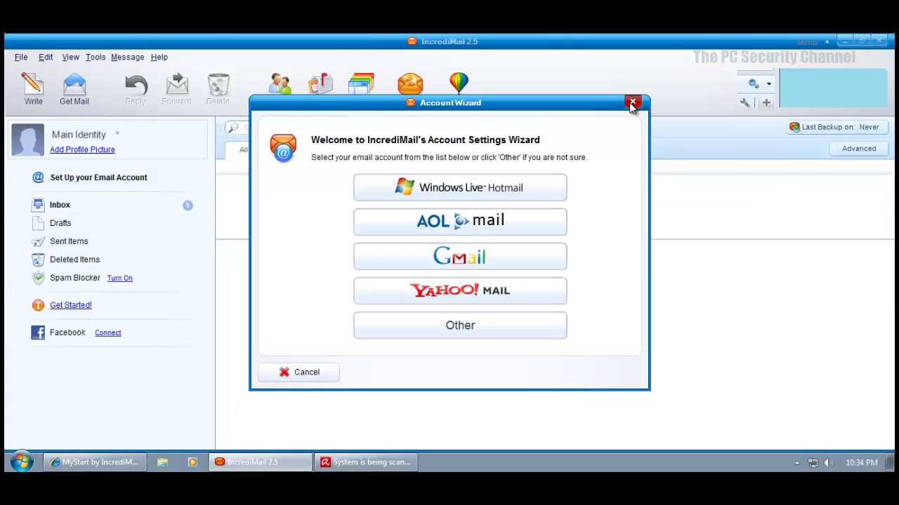
# Close the IncrediMail account wizard and window, then reload the MyStart browser page.
pyautogui.click(631, 104)
pyautogui.doubleClick(536, 49)
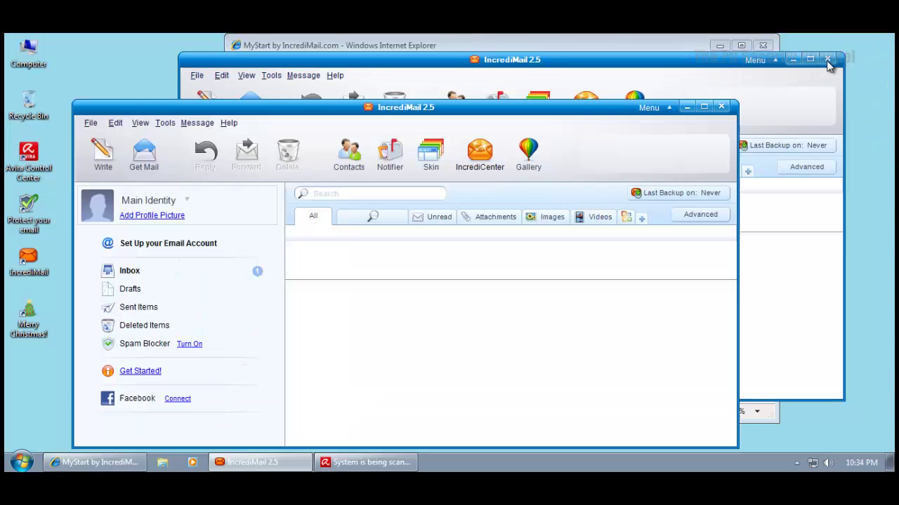
pyautogui.click(721, 108)
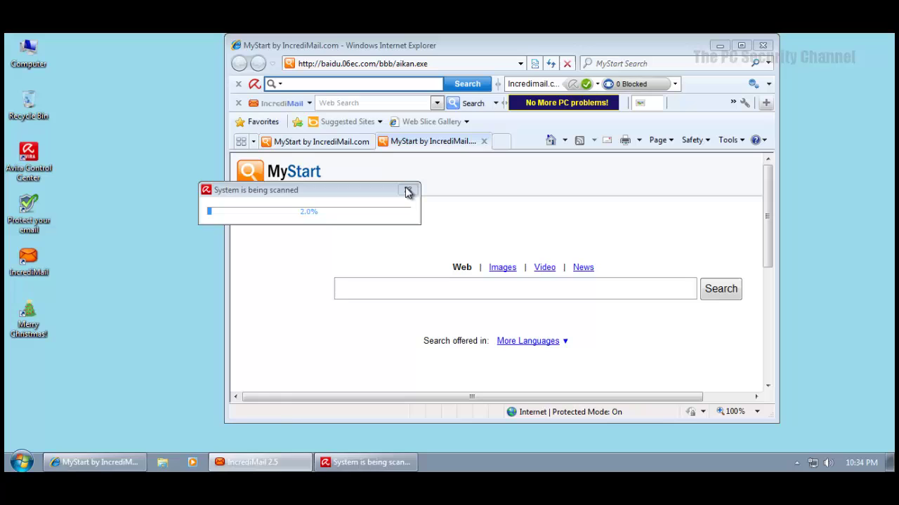
pyautogui.click(315, 182)
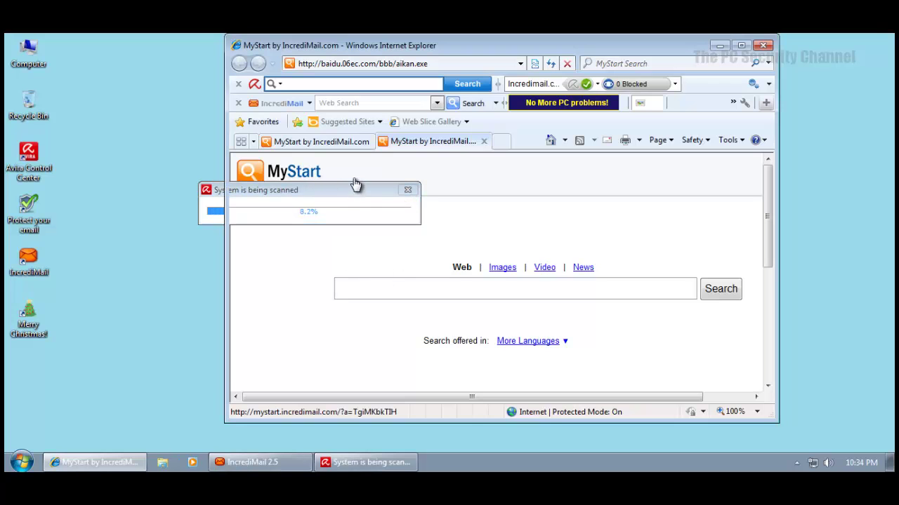
pyautogui.click(322, 175)
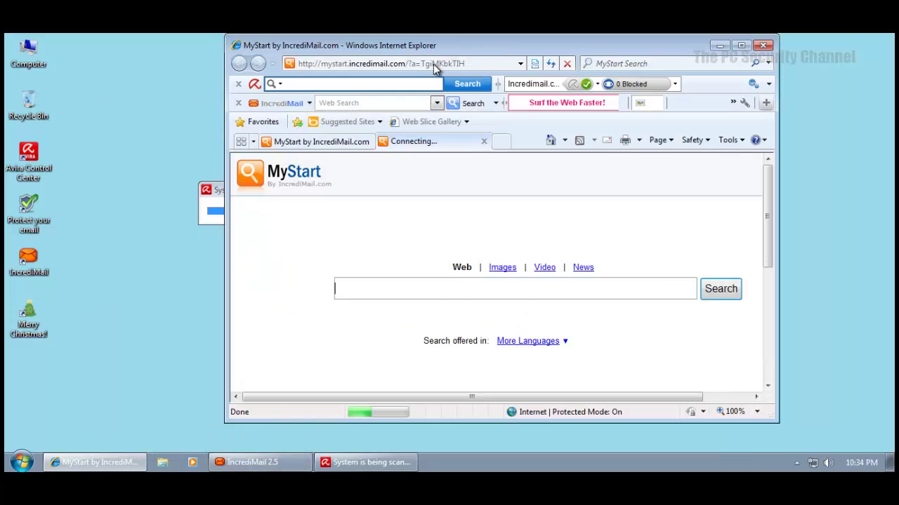
# Load the brand.exe sample URL and accept Avira's deny-access action on its detection.
pyautogui.click(435, 64)
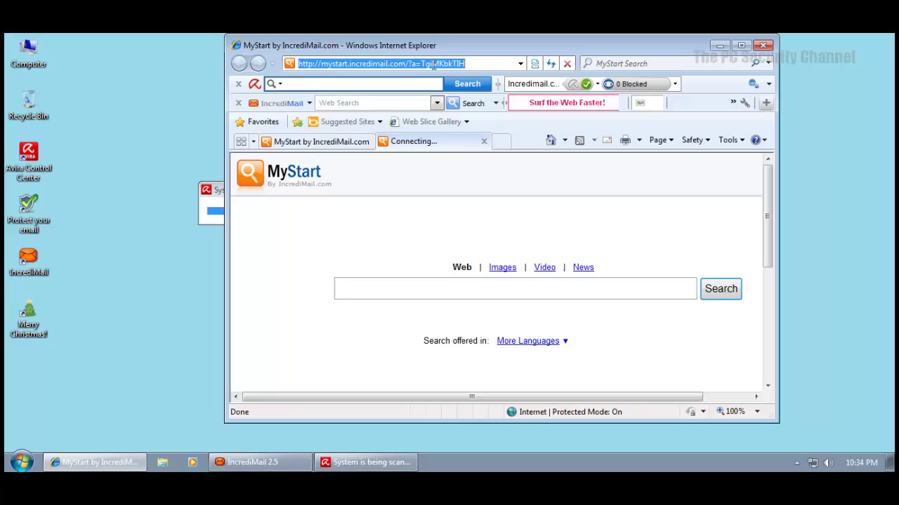
pyautogui.write('http://opsdev.checkeven.com/download/zinkwink/1_1/pinball/brand.exe?rnd=7337257')
pyautogui.press('Return')
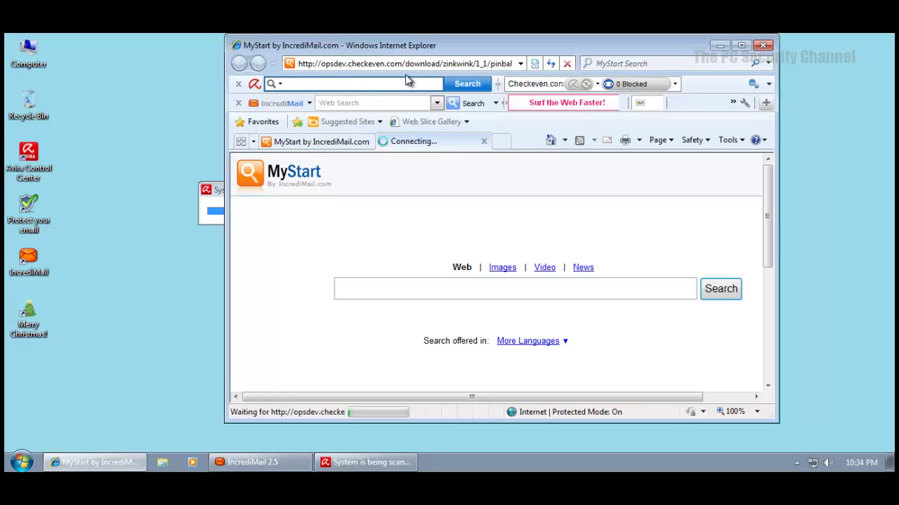
pyautogui.click(361, 142)
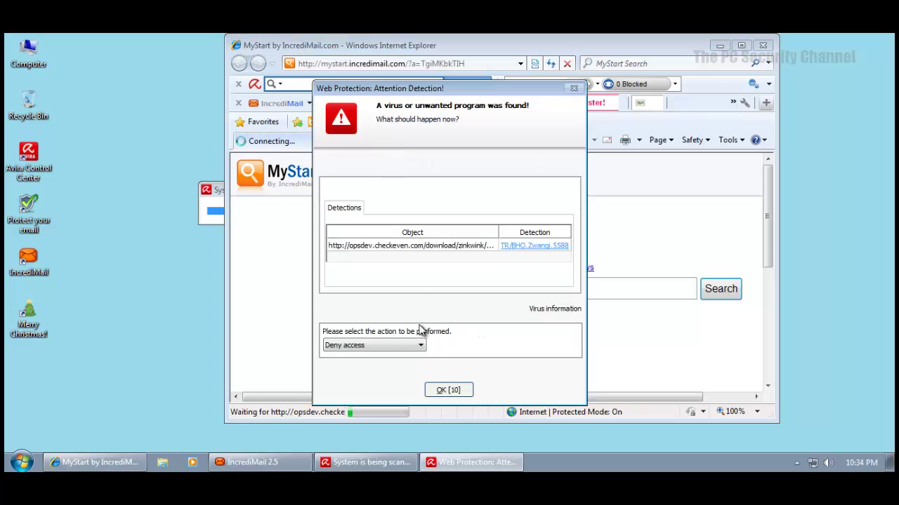
pyautogui.click(446, 390)
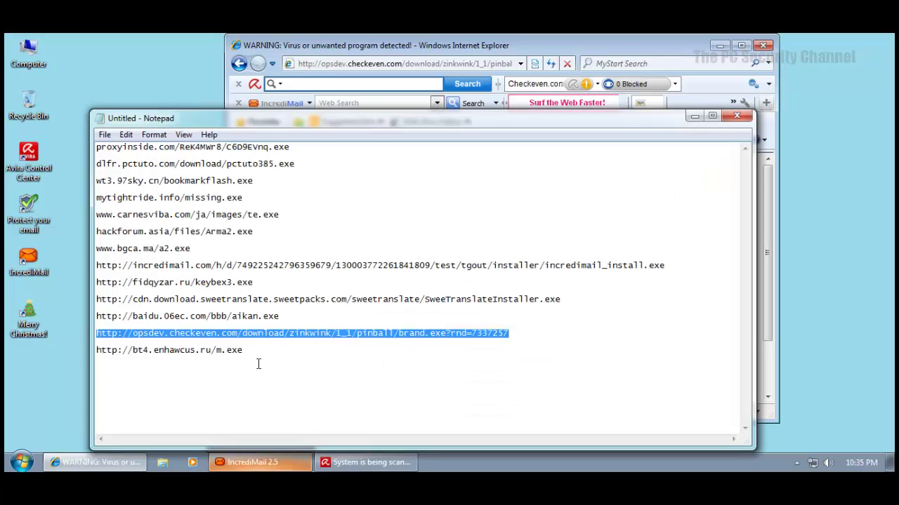
# Copy and load the m.exe sample URL, and hide the IncrediMail MediaBar 2 toolbar.
pyautogui.click(259, 364)
pyautogui.hotkey('shift', 'Home')
pyautogui.hotkey('ctrl', 'c')
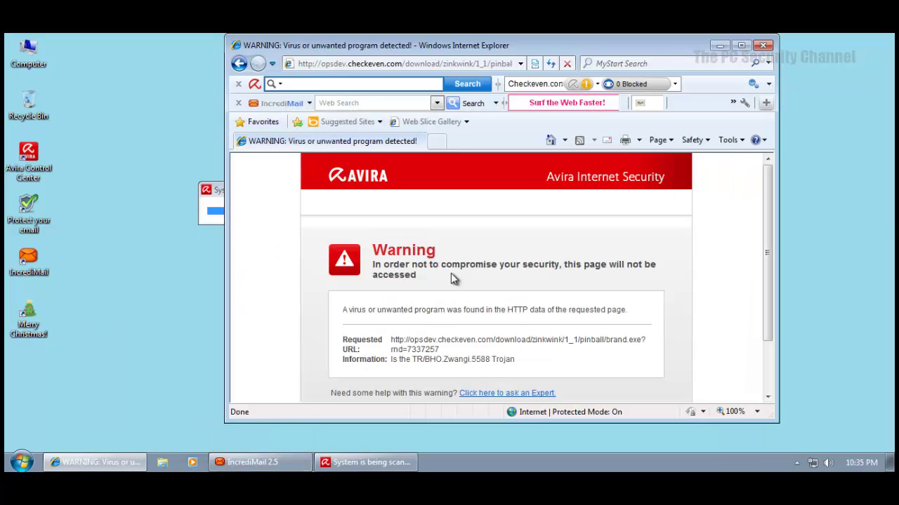
pyautogui.click(384, 67)
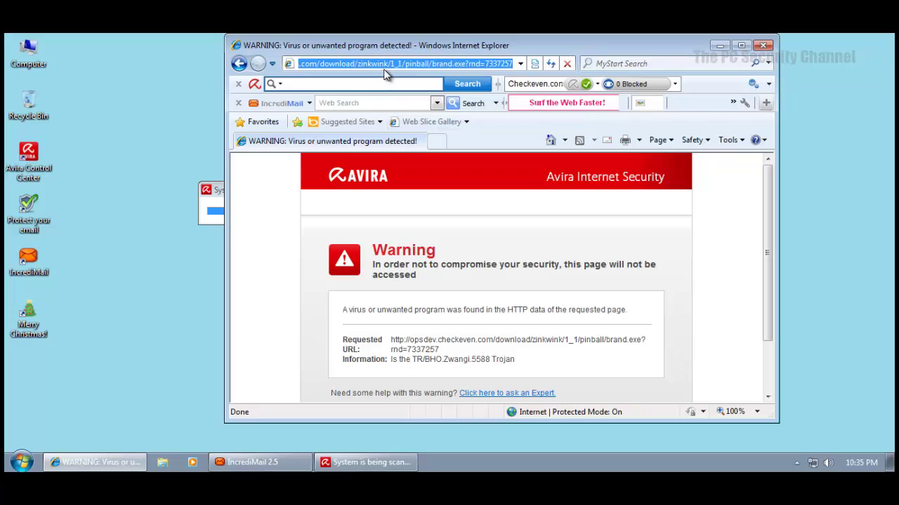
pyautogui.hotkey('ctrl', 'v')
pyautogui.press('Return')
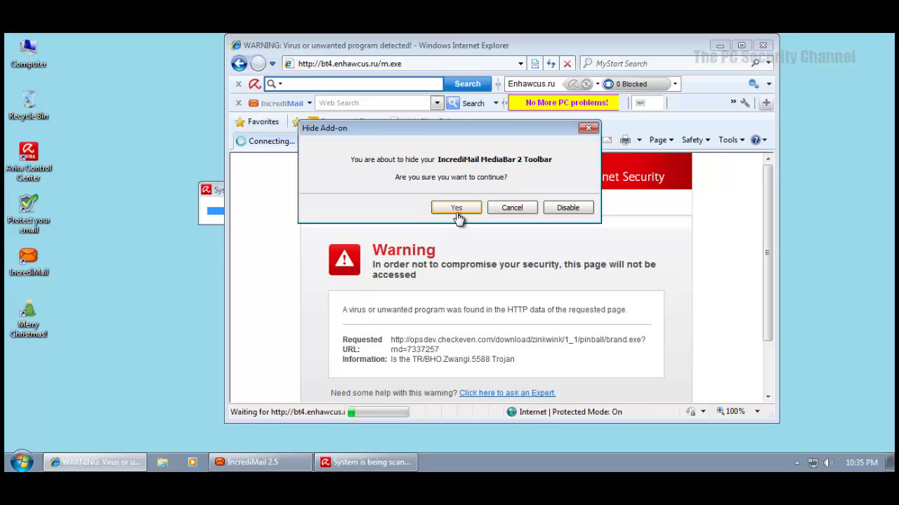
pyautogui.click(457, 208)
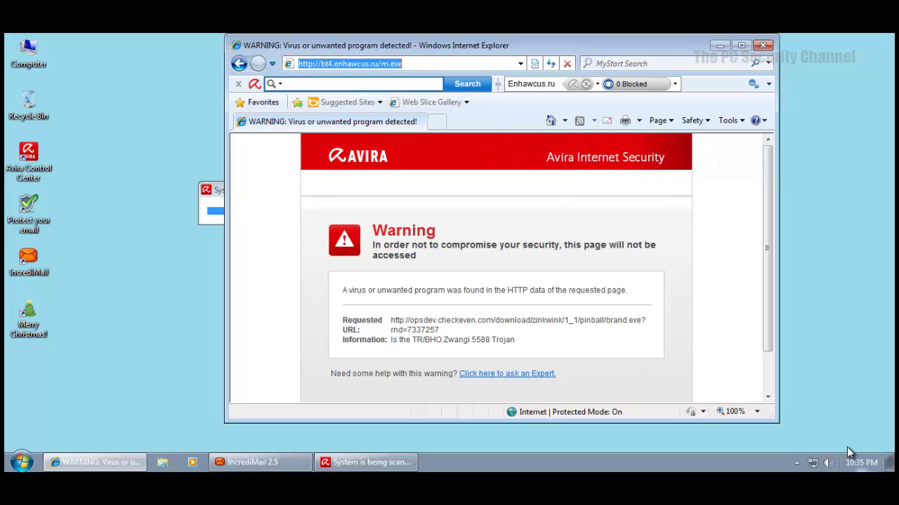
# Repeatedly close and restore the IncrediMail 2.5 window from the taskbar.
pyautogui.click(275, 466)
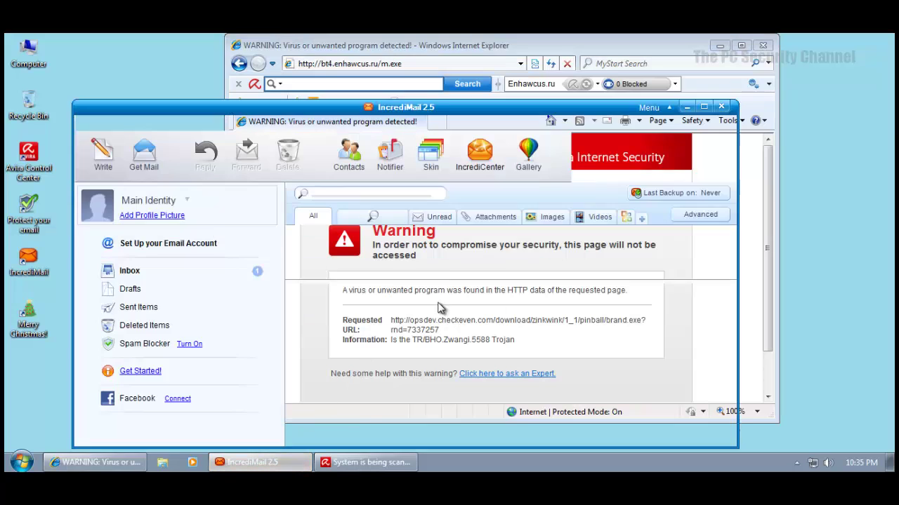
pyautogui.click(721, 108)
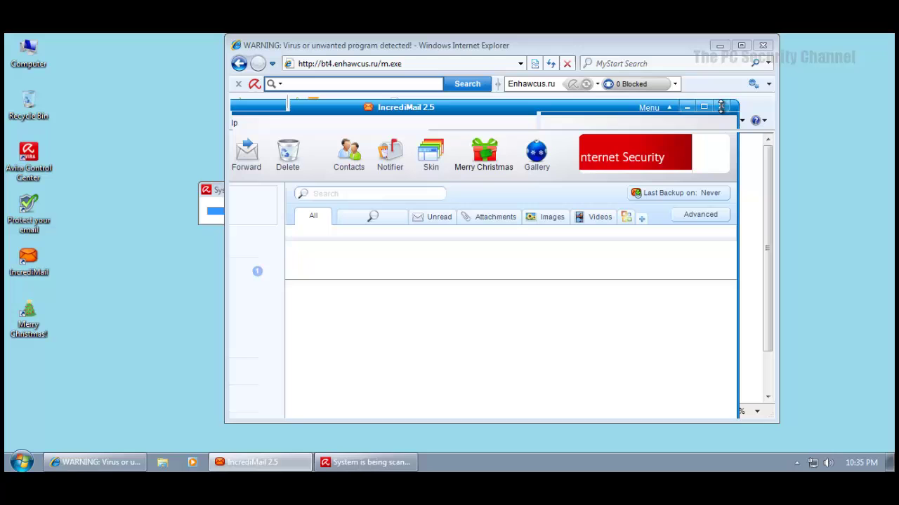
pyautogui.click(241, 461)
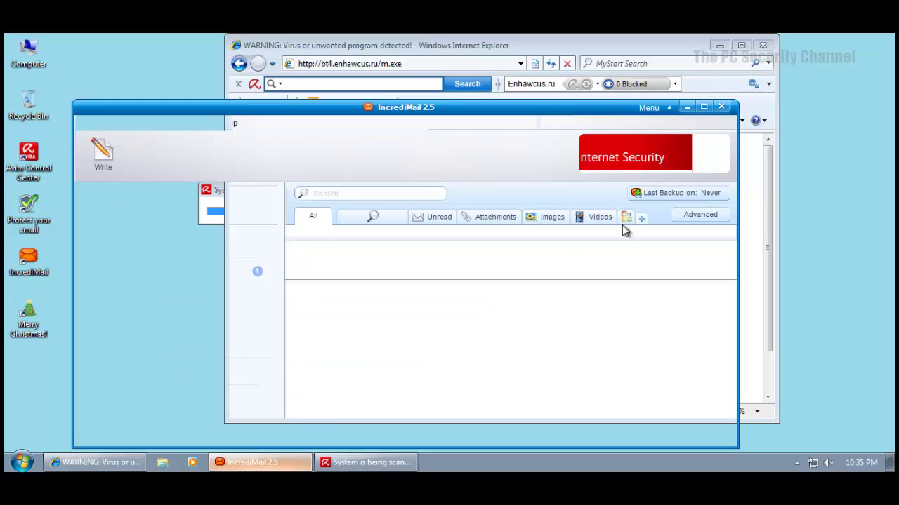
pyautogui.click(725, 111)
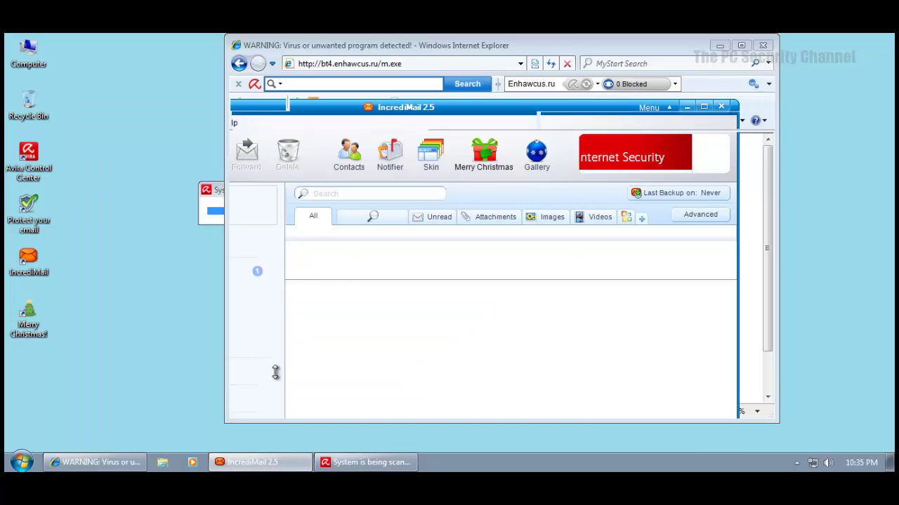
pyautogui.click(274, 464)
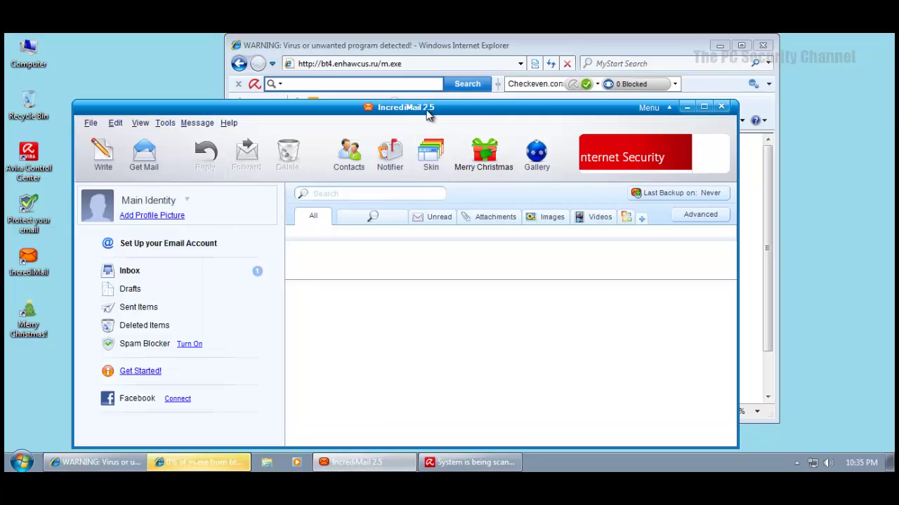
# Cancel IncrediMail's account wizard, close IncrediMail, and run the downloaded m.exe file.
pyautogui.moveTo(429, 109); pyautogui.dragTo(483, 81)
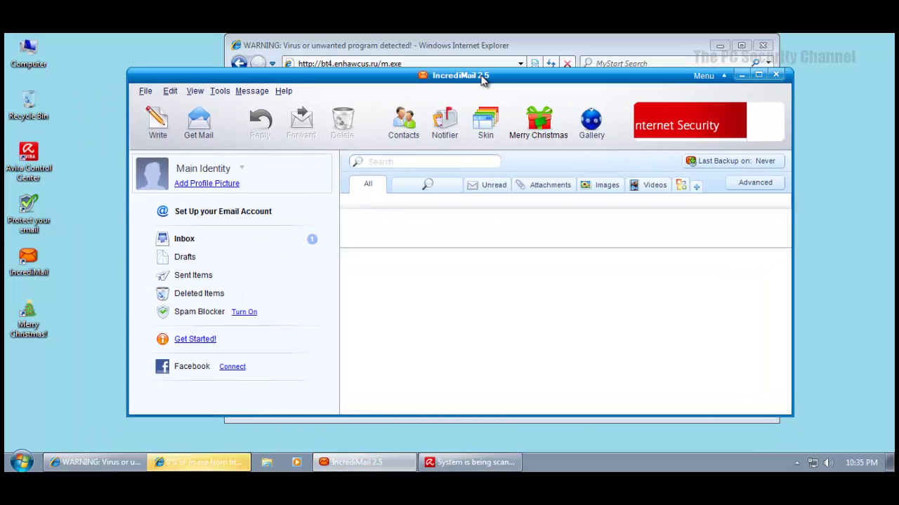
pyautogui.click(741, 76)
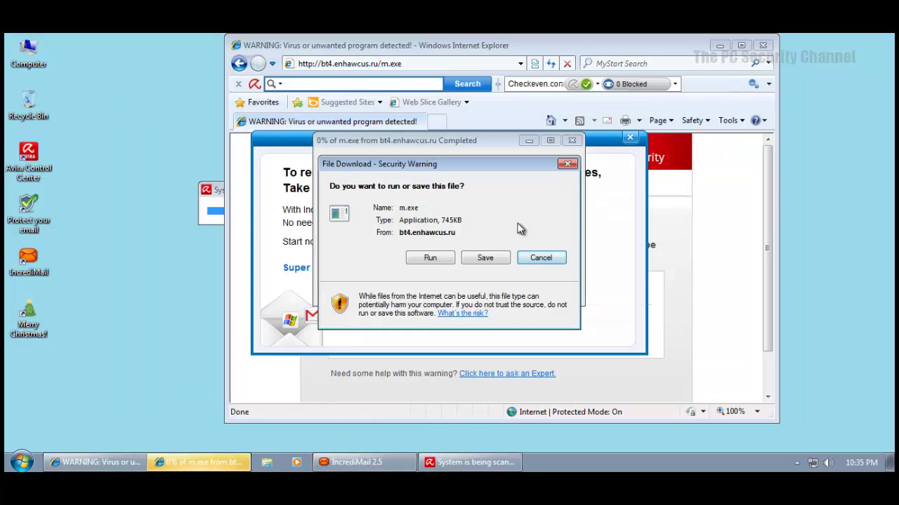
pyautogui.click(630, 137)
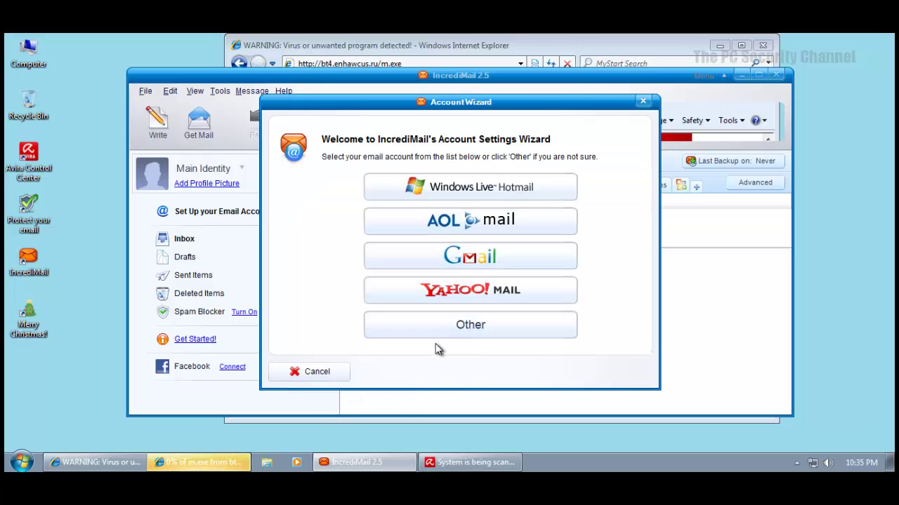
pyautogui.click(312, 370)
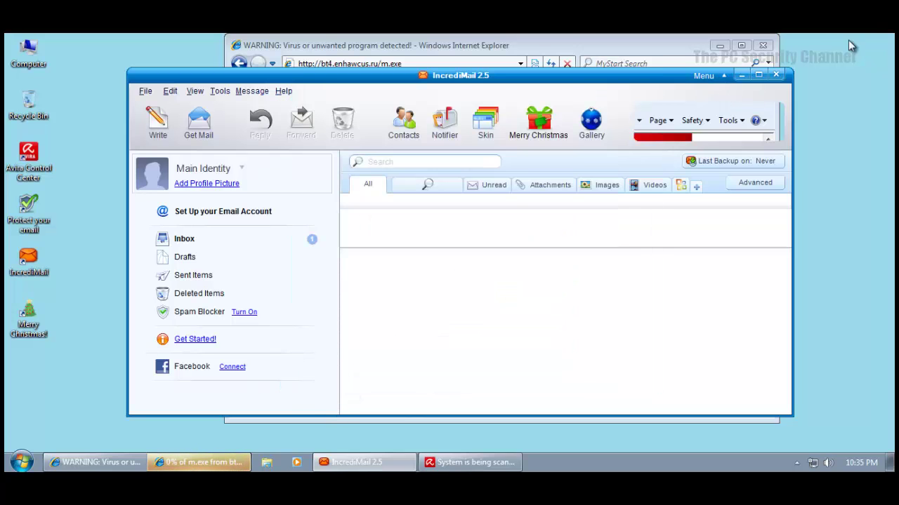
pyautogui.click(775, 74)
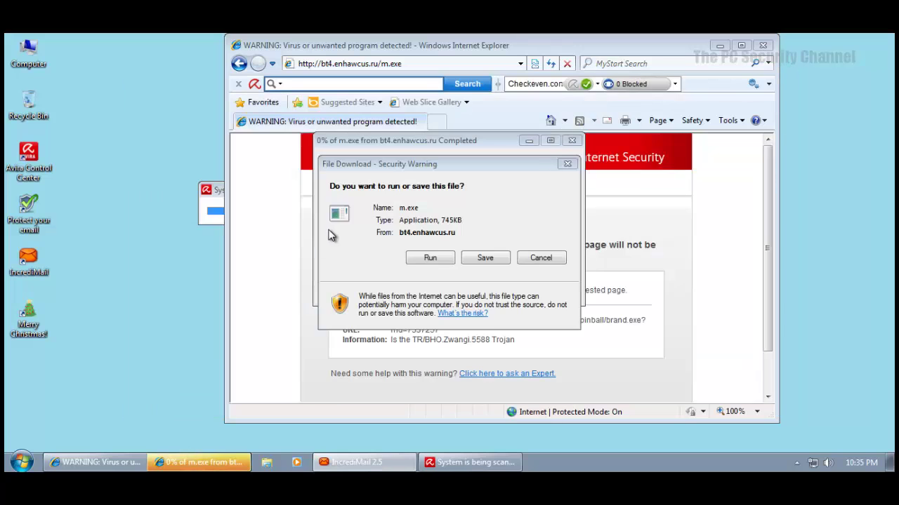
pyautogui.click(427, 259)
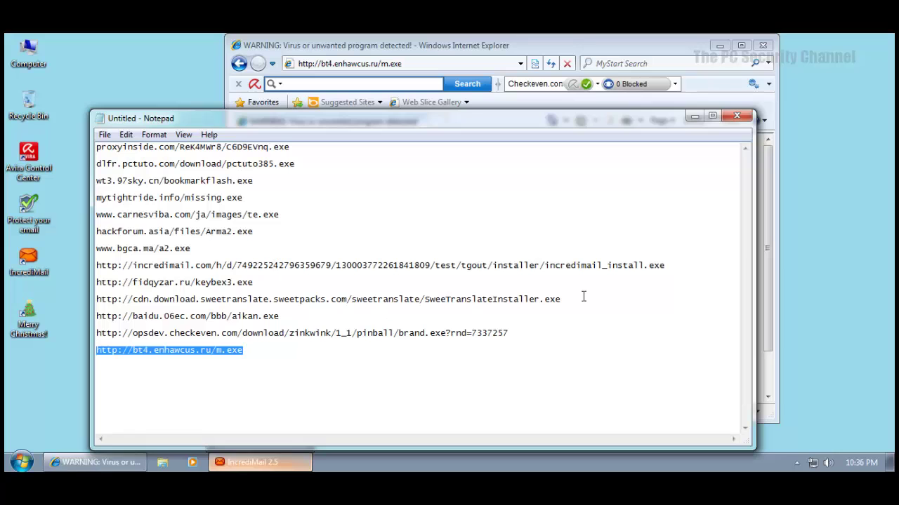
# Load the SweeTranslateInstaller.exe URL, run the download, and approve the UAC prompt.
pyautogui.click(433, 62)
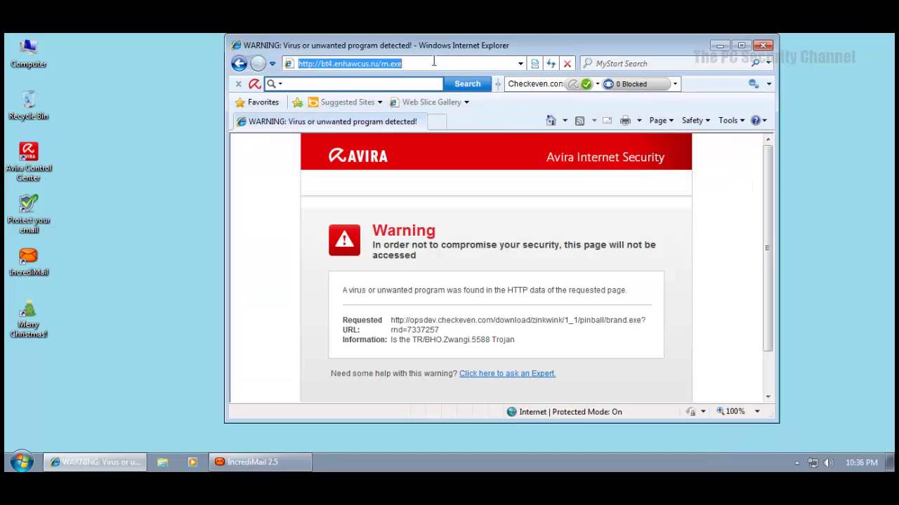
pyautogui.write('http://cdn.download.sweetranslate.sweetpacks.com/sweetranslate/SweeTranslateInstaller.exe')
pyautogui.press('Return')
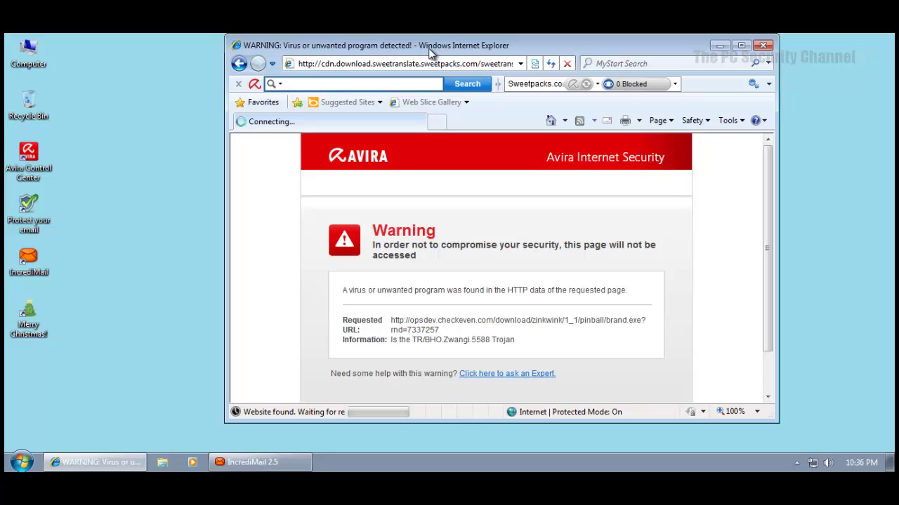
pyautogui.moveTo(430, 50); pyautogui.dragTo(361, 61)
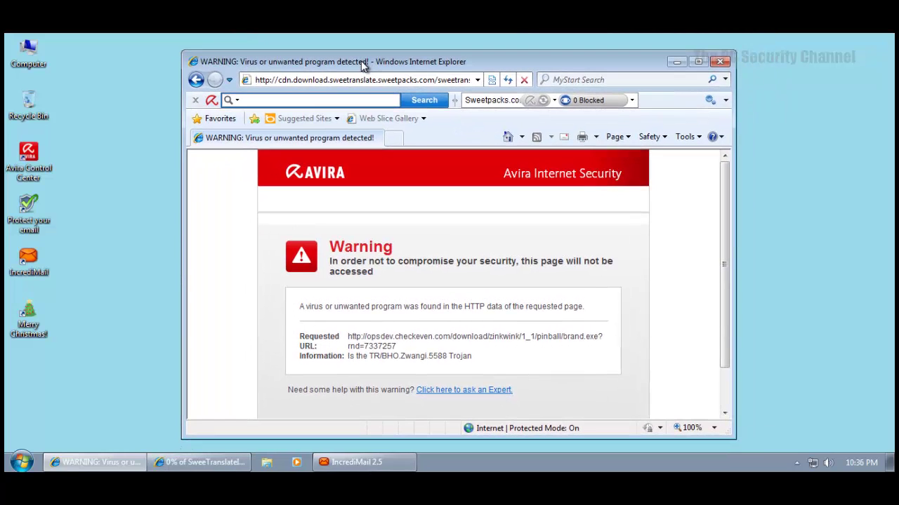
pyautogui.click(201, 462)
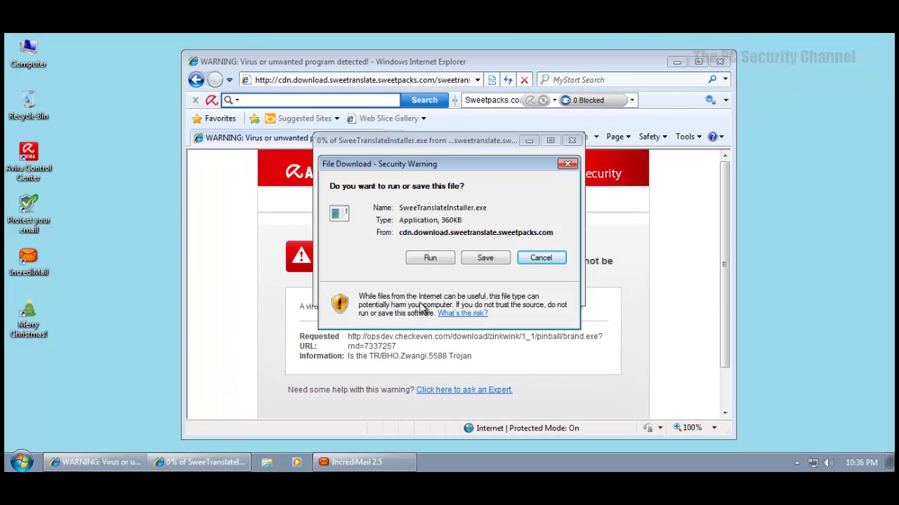
pyautogui.click(430, 257)
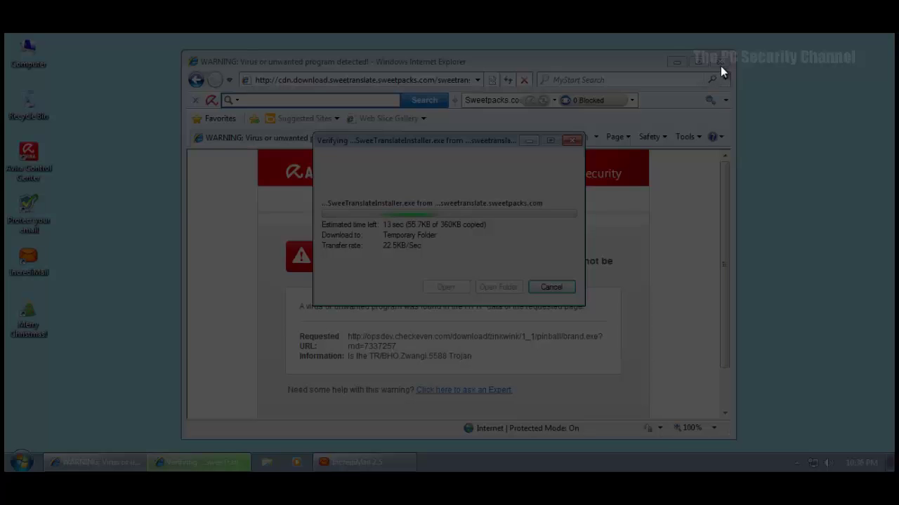
pyautogui.click(509, 240)
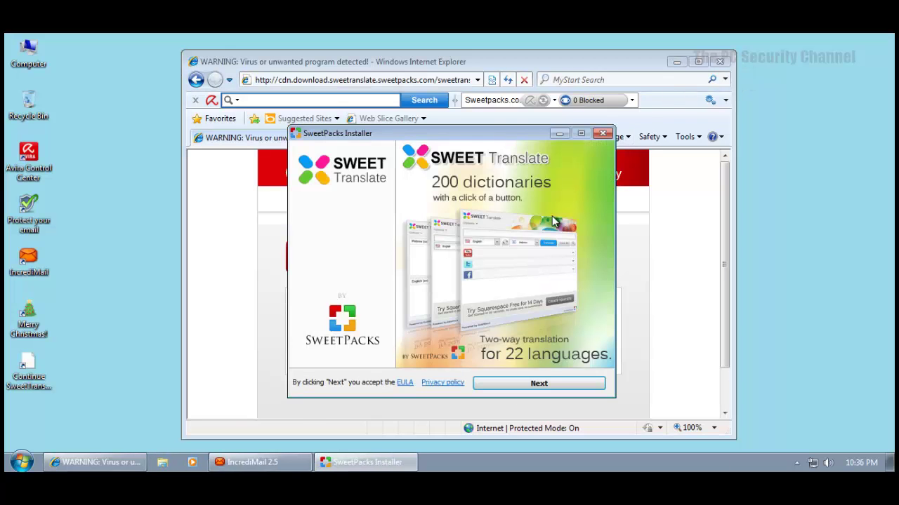
# Accept the SweetPacks licence with the home page option kept on, allowing Avira's network event.
pyautogui.click(516, 384)
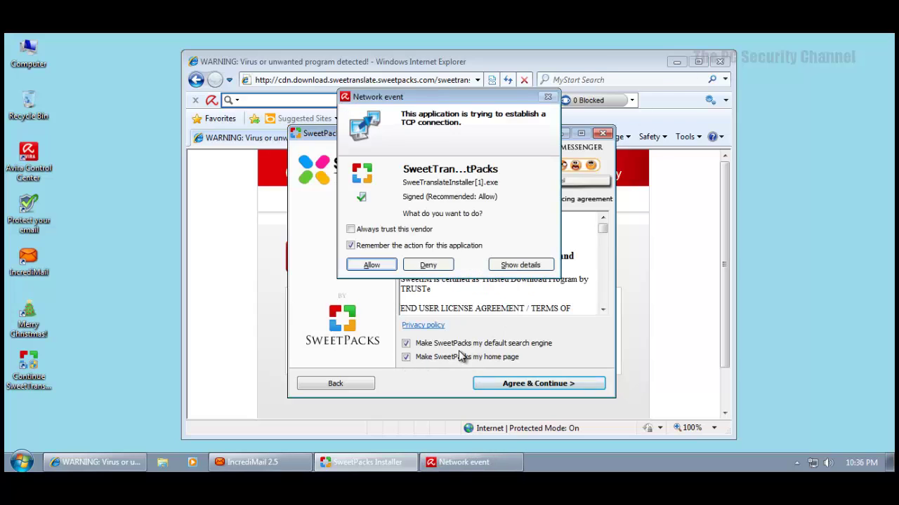
pyautogui.click(370, 267)
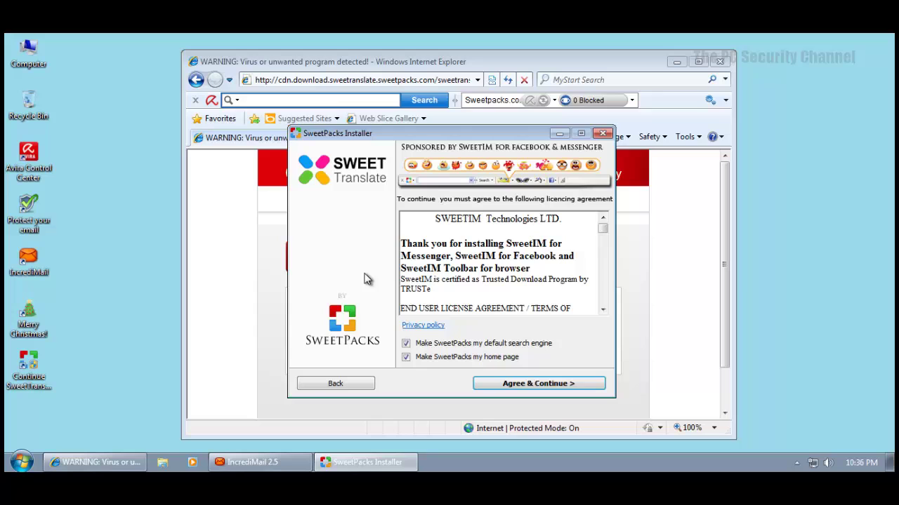
pyautogui.moveTo(392, 131); pyautogui.dragTo(366, 113)
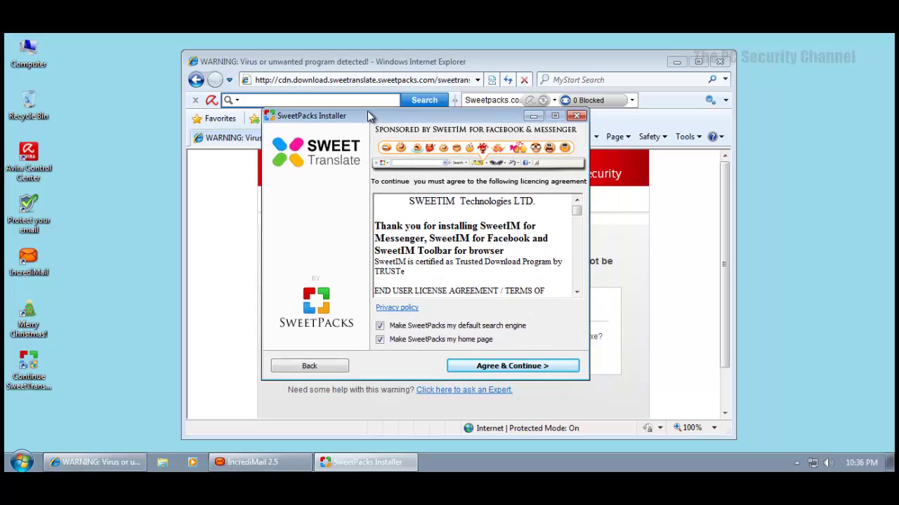
pyautogui.click(379, 340)
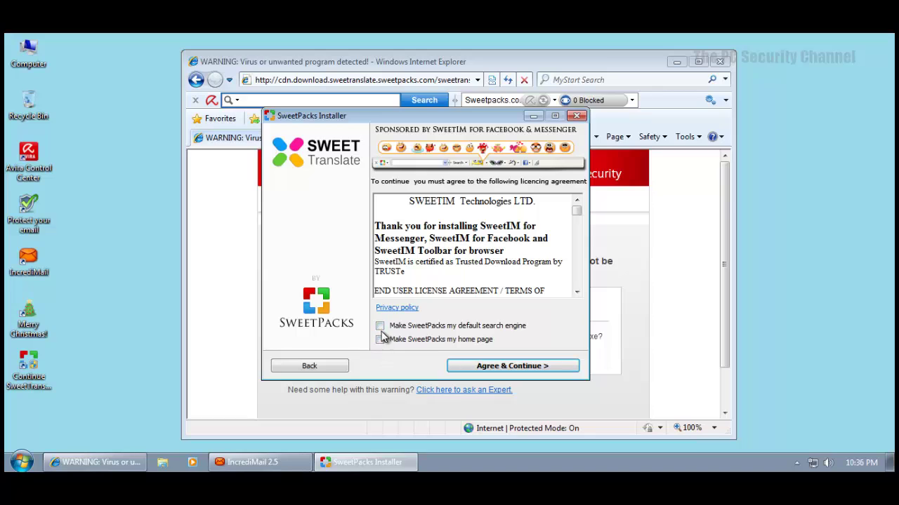
pyautogui.click(380, 340)
pyautogui.click(492, 366)
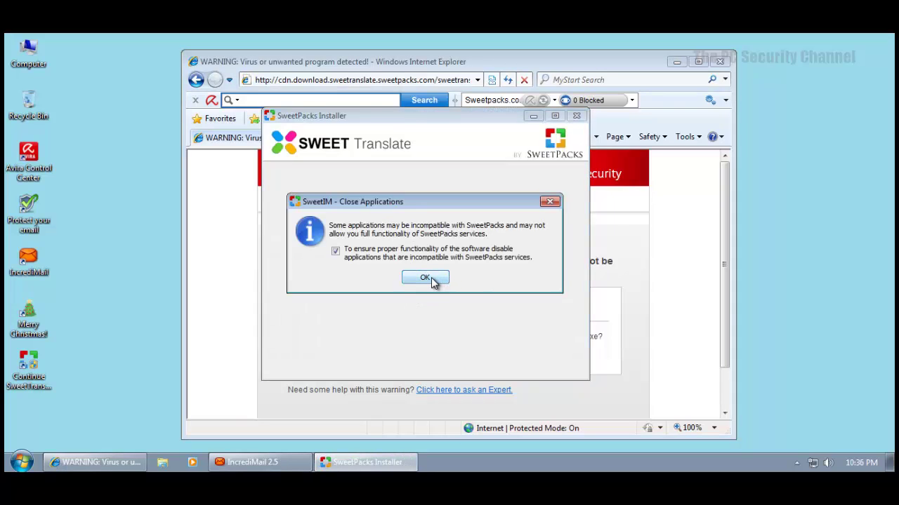
pyautogui.click(426, 278)
# Close the Internet Explorer window behind the installer.
pyautogui.click(719, 62)
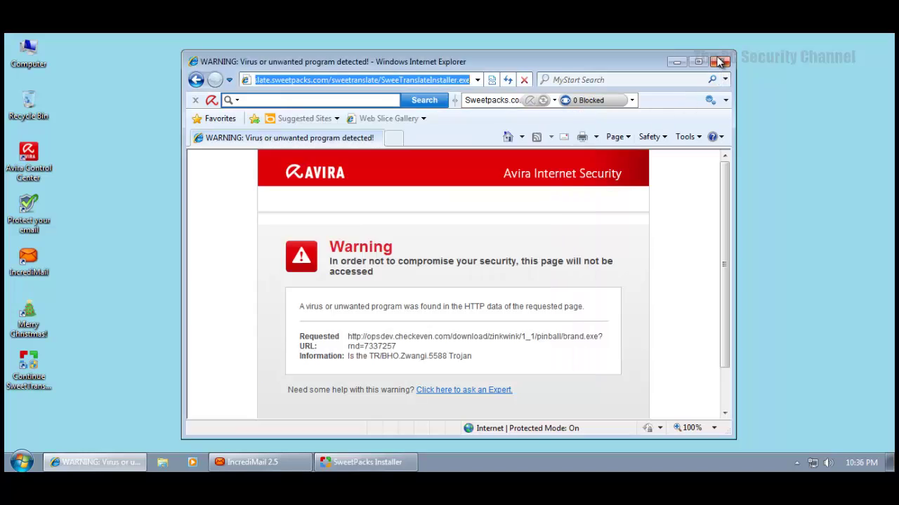
pyautogui.click(720, 62)
pyautogui.moveTo(407, 114); pyautogui.dragTo(430, 105)
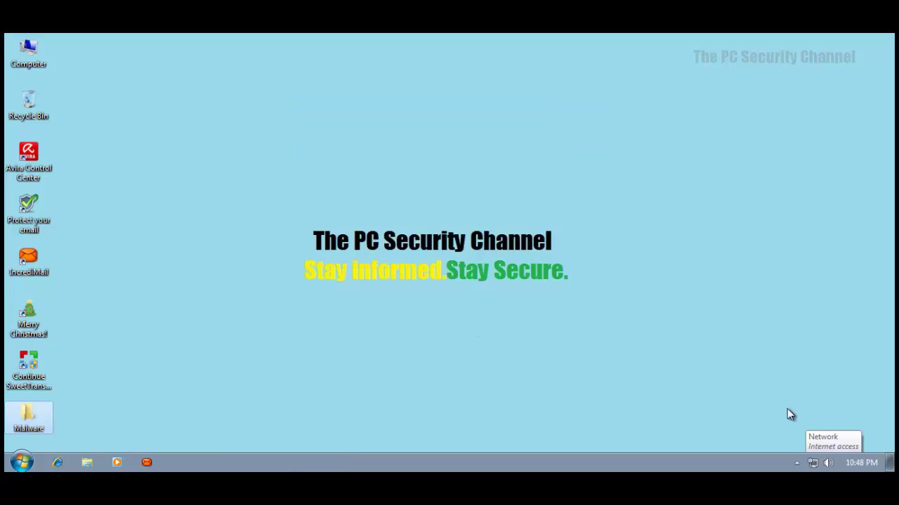
pyautogui.click(795, 461)
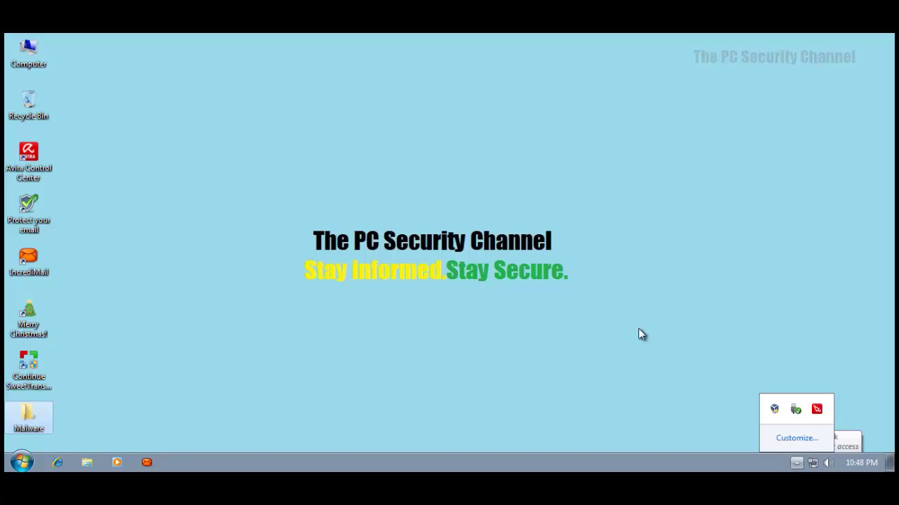
pyautogui.click(568, 307)
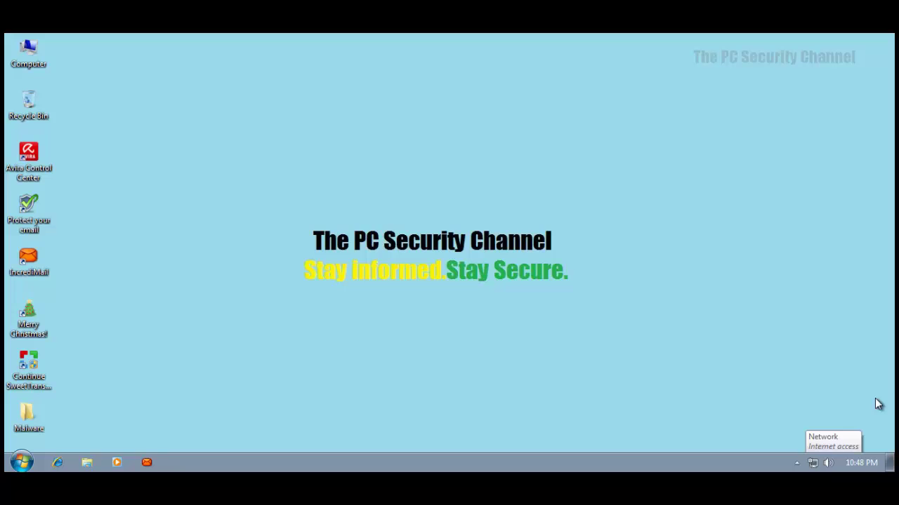
pyautogui.click(796, 463)
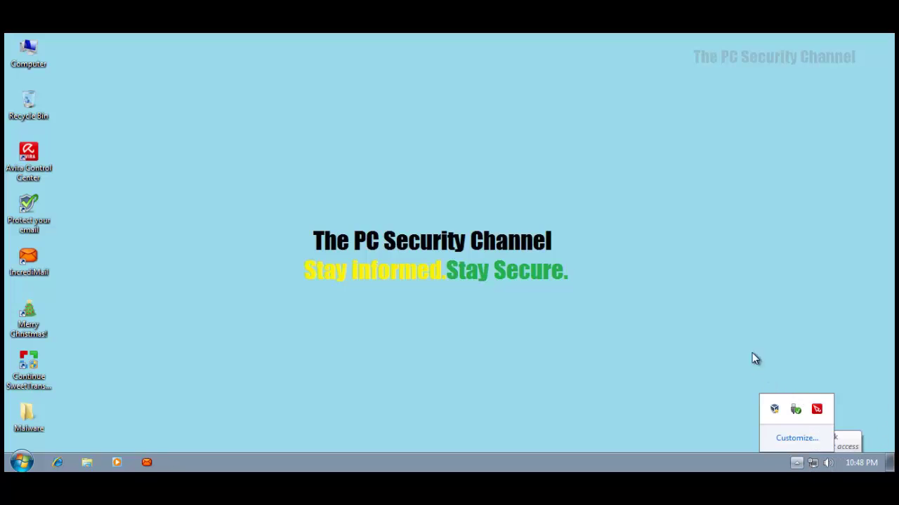
pyautogui.click(515, 283)
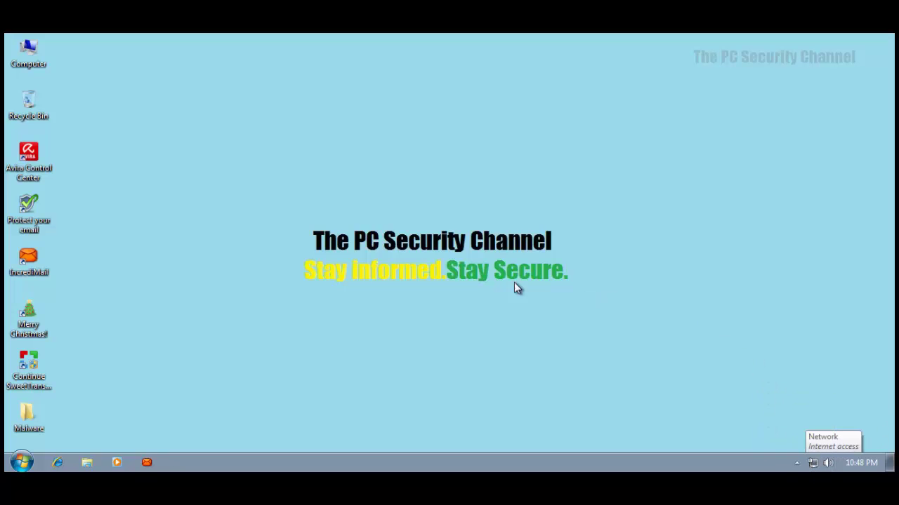
pyautogui.click(40, 411)
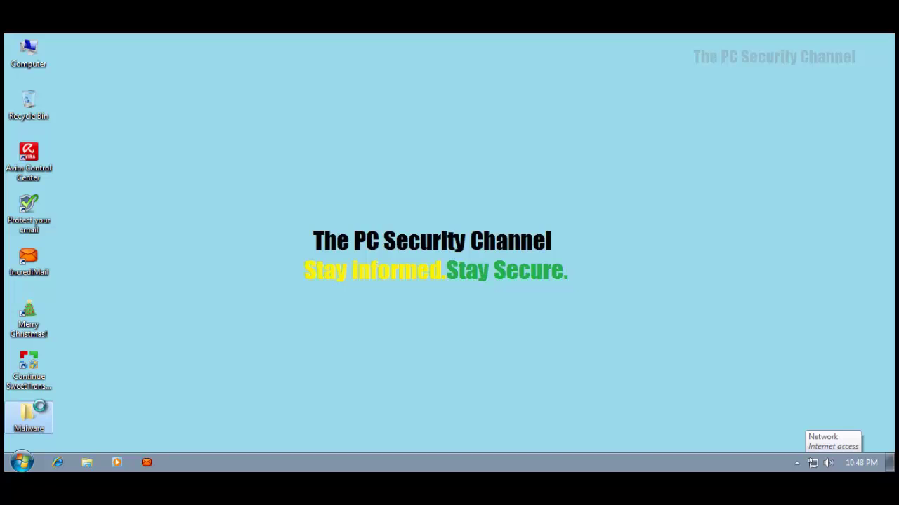
# Scan the Malware folder with Avira from its context menu and dismiss the licence message.
pyautogui.rightClick(40, 405)
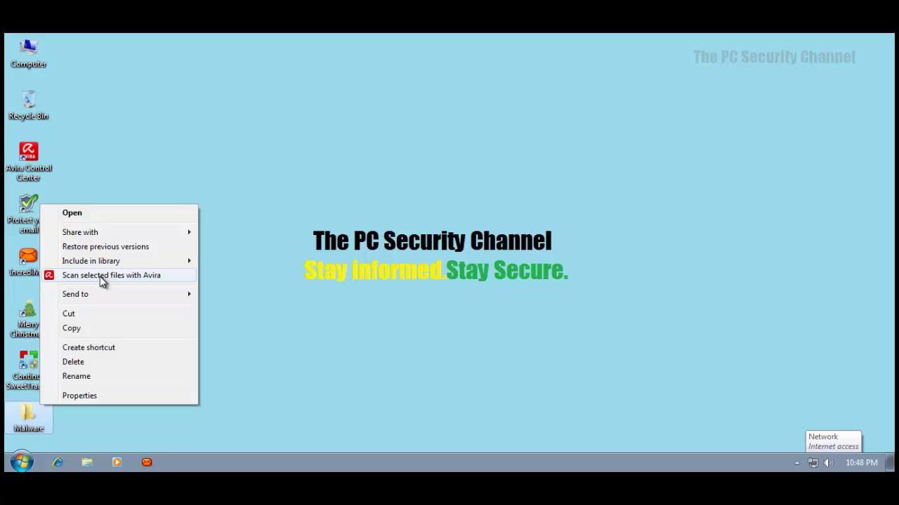
pyautogui.click(101, 277)
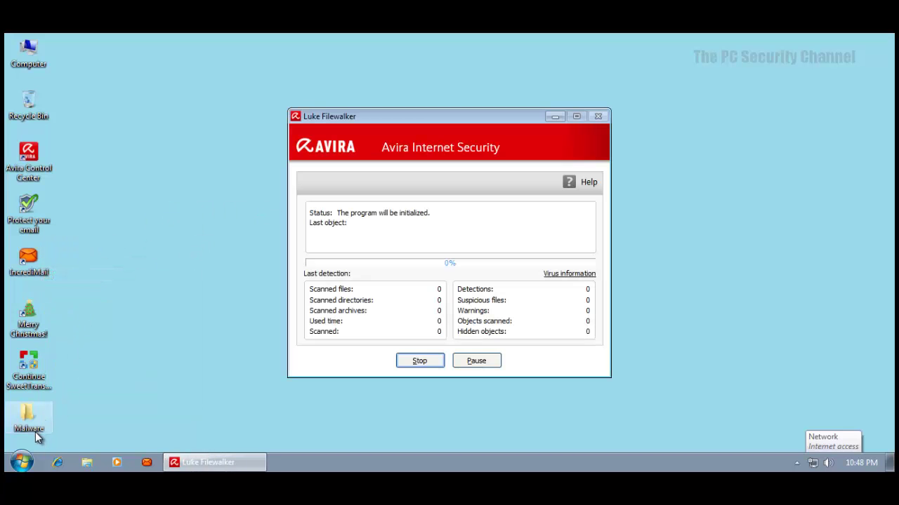
pyautogui.doubleClick(33, 428)
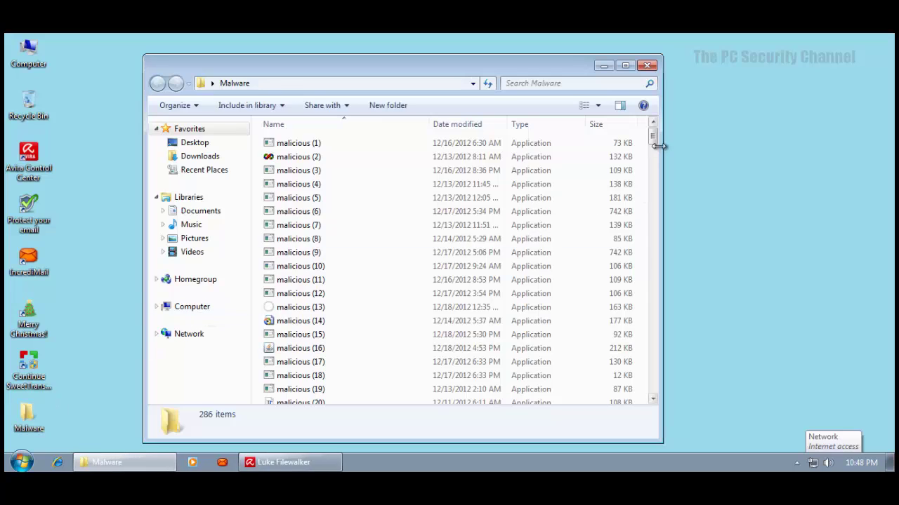
pyautogui.click(647, 66)
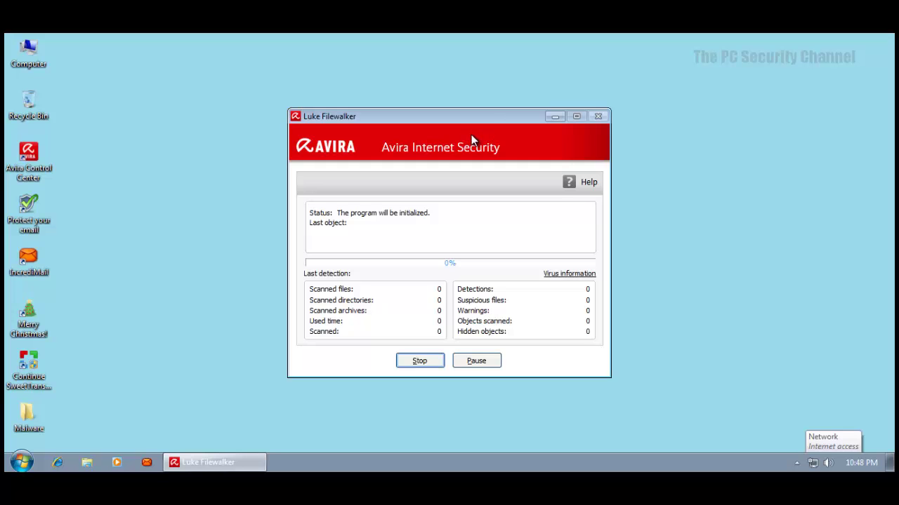
pyautogui.moveTo(476, 116); pyautogui.dragTo(459, 110)
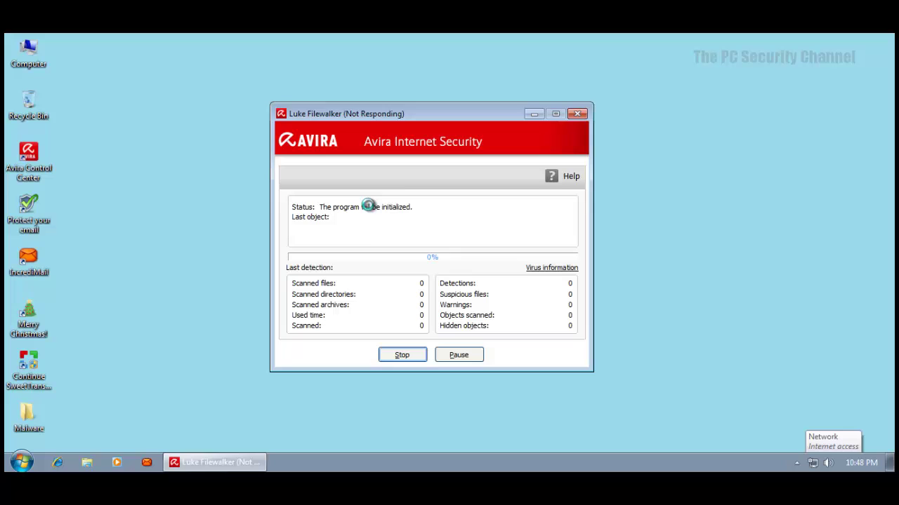
pyautogui.click(518, 272)
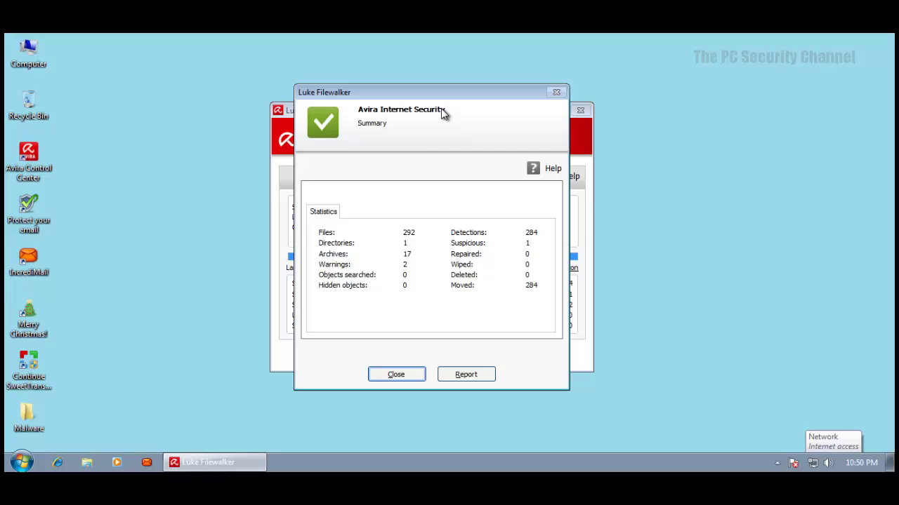
# Close the finished scan and reopen the Malware folder, now showing five remaining samples.
pyautogui.click(396, 373)
pyautogui.click(405, 356)
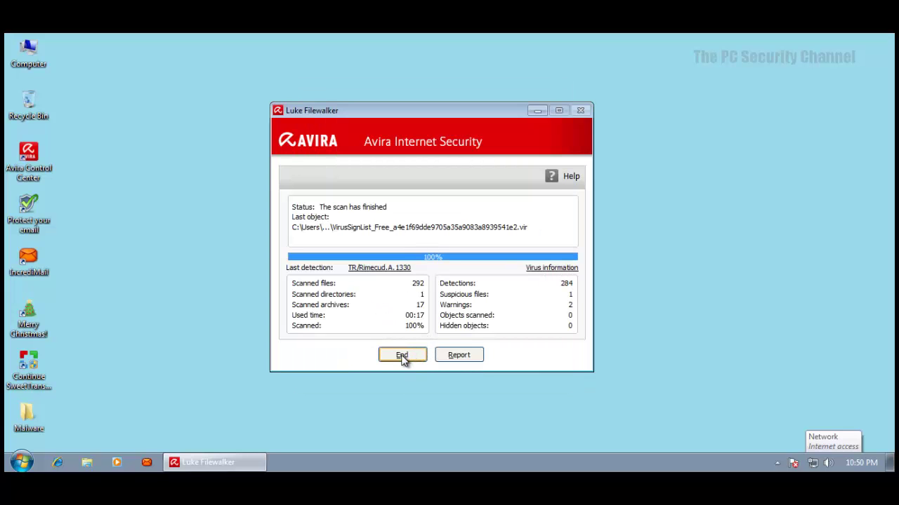
pyautogui.doubleClick(39, 422)
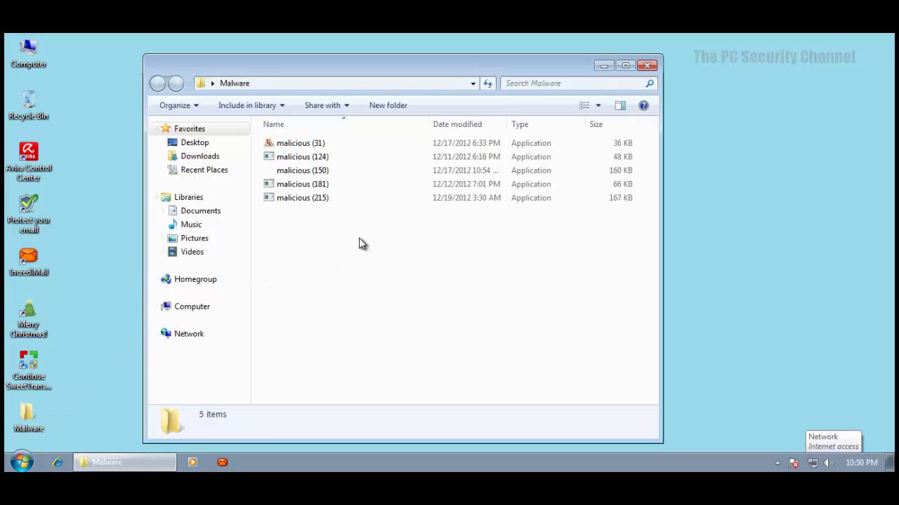
# In Calculator, compute 286 − 5 = 281, then 281 / 286 ≈ 0.9825.
pyautogui.click(15, 460)
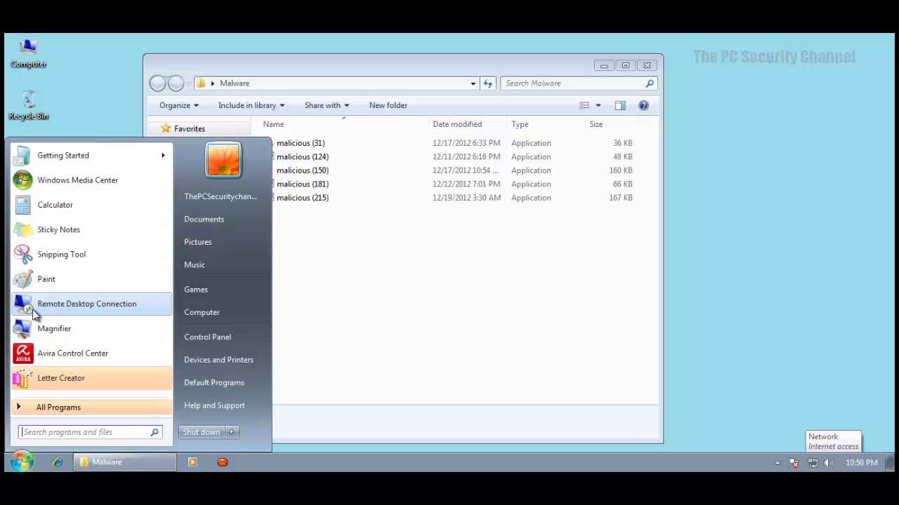
pyautogui.click(84, 210)
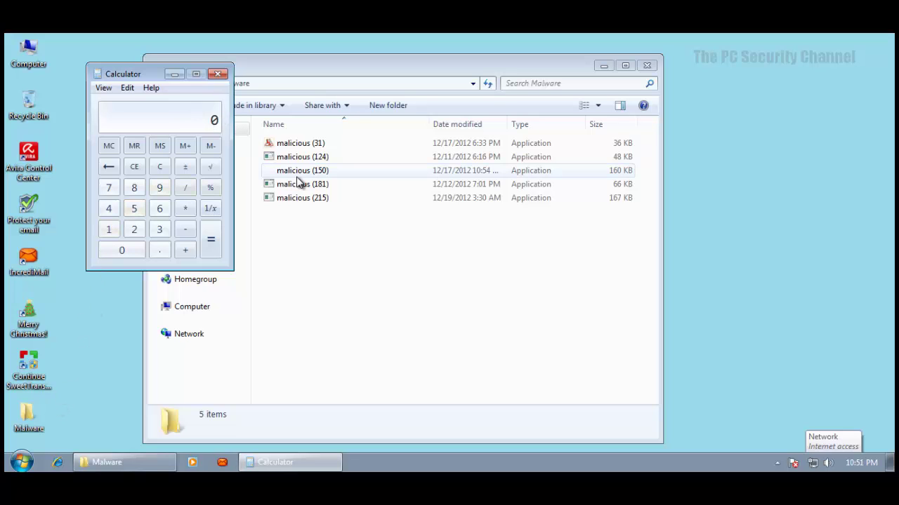
pyautogui.write('286')
pyautogui.press('-')
pyautogui.write('5')
pyautogui.press('Return')
pyautogui.write('286')
pyautogui.press('Return')
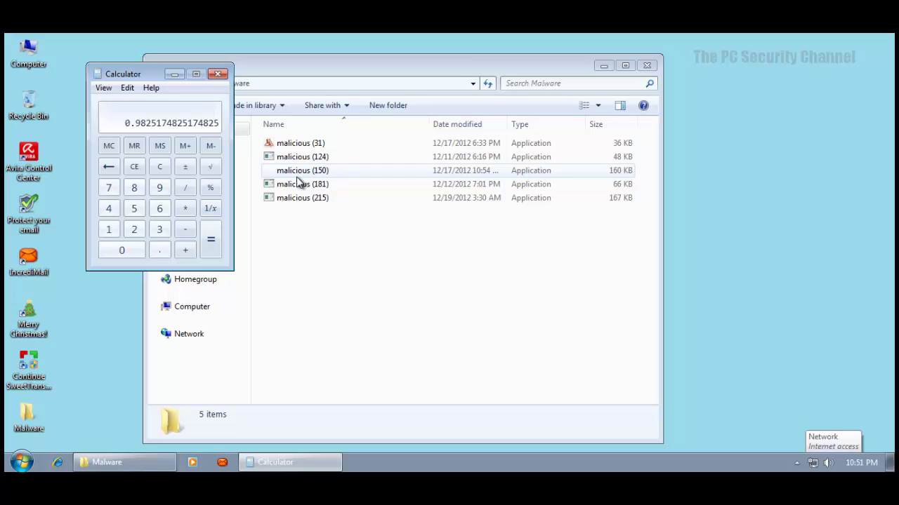
pyautogui.click(217, 74)
pyautogui.moveTo(249, 78); pyautogui.dragTo(447, 70)
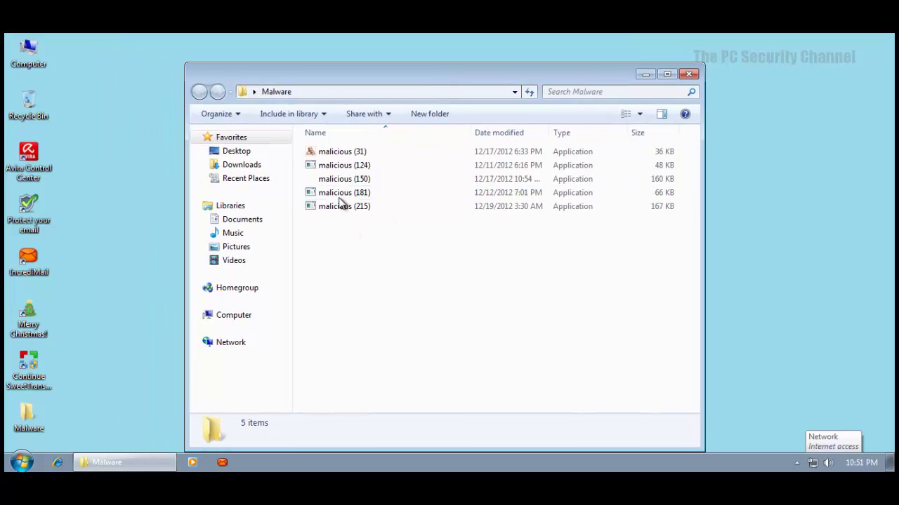
# Run the malicious (31), (124) and (150) samples and postpone Avira's registry-blocked warning.
pyautogui.doubleClick(330, 152)
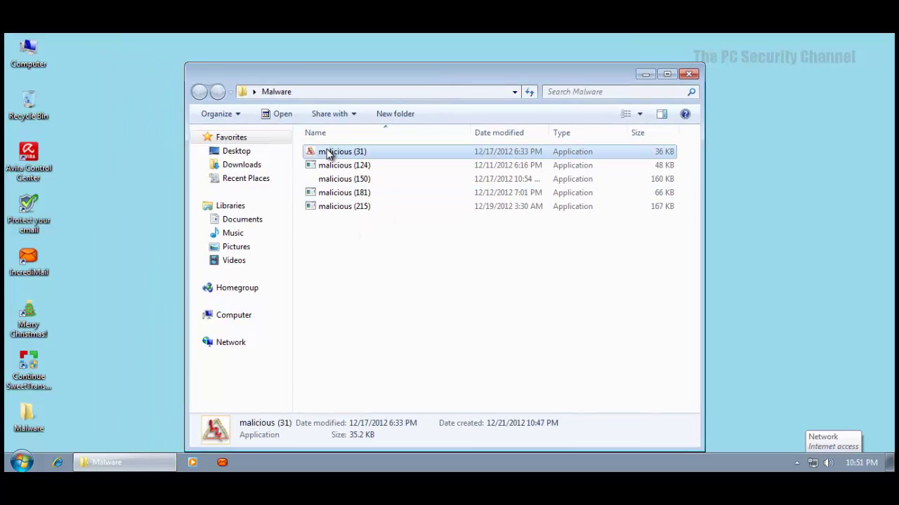
pyautogui.doubleClick(330, 167)
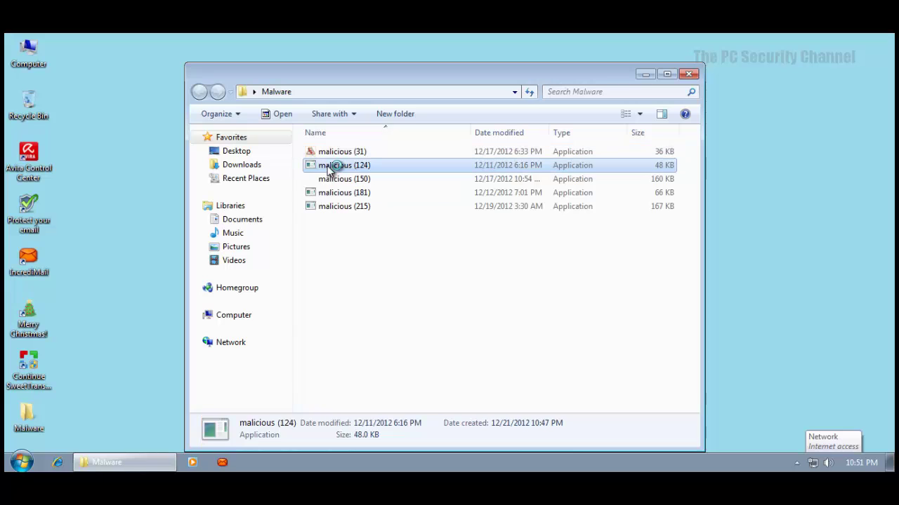
pyautogui.doubleClick(342, 179)
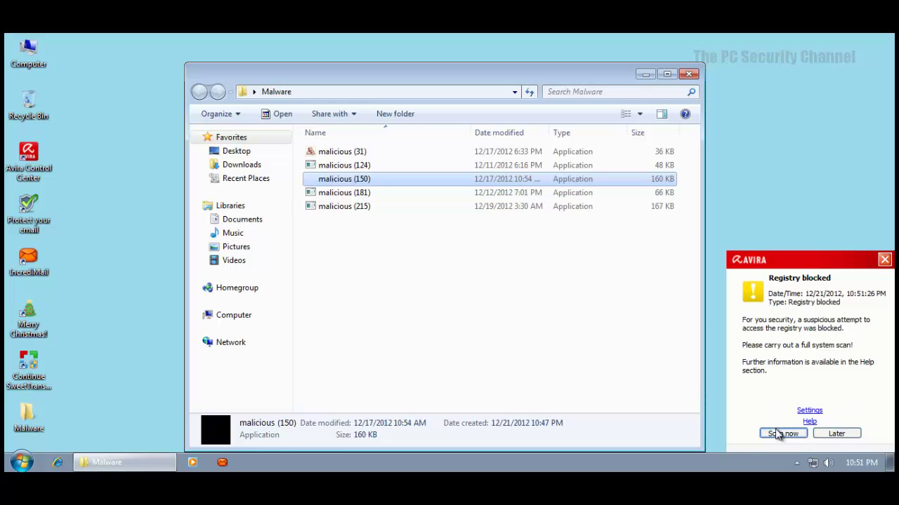
pyautogui.click(836, 433)
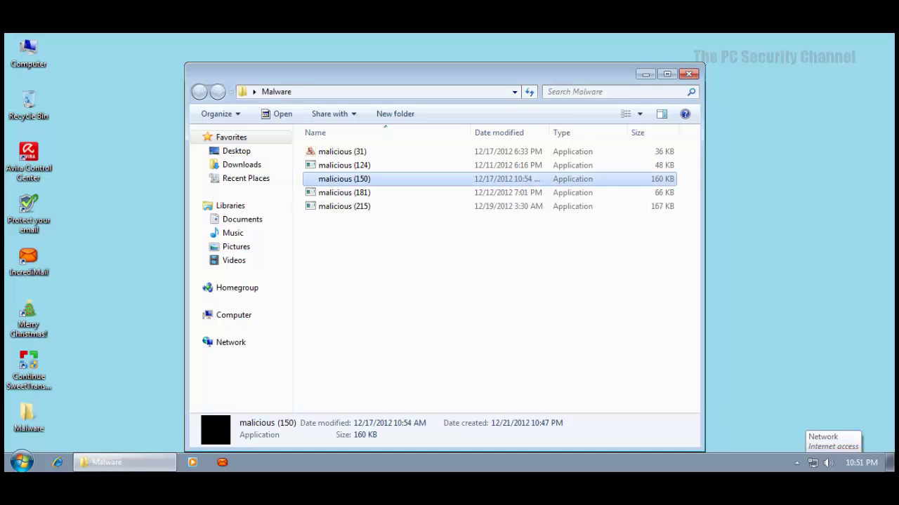
# Rerun (31), run (181) and (215), postpone the warning, and answer the network event.
pyautogui.doubleClick(371, 155)
pyautogui.click(348, 193)
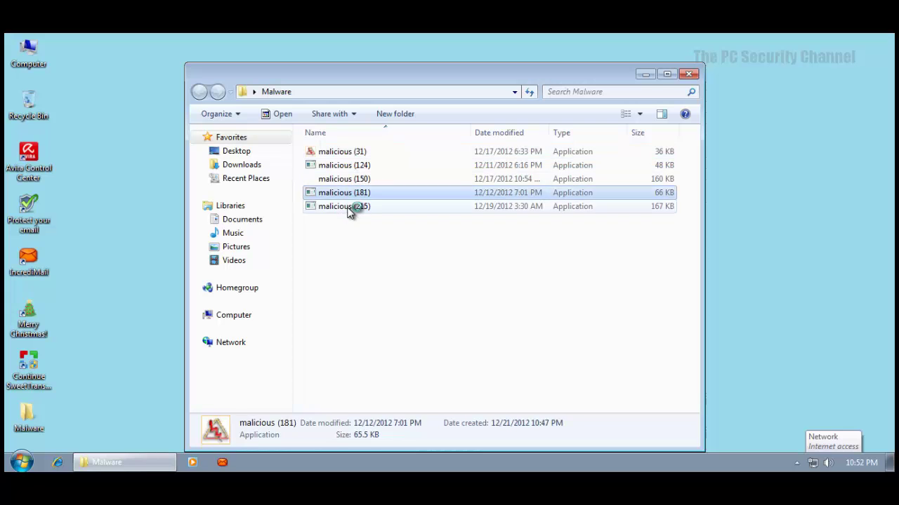
pyautogui.click(349, 207)
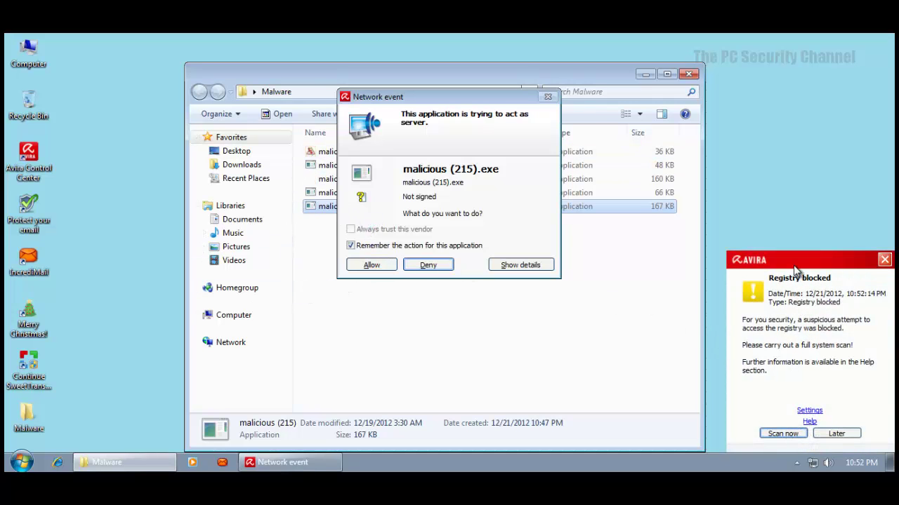
pyautogui.click(796, 271)
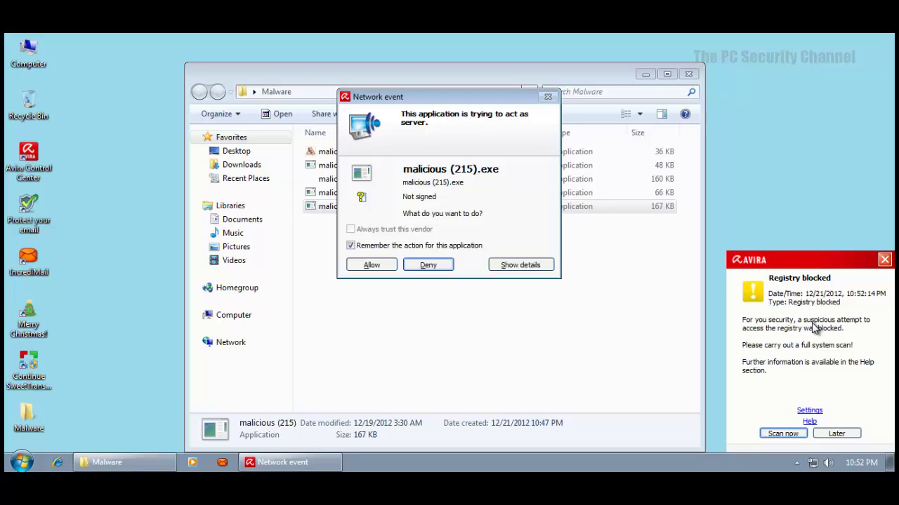
pyautogui.click(836, 433)
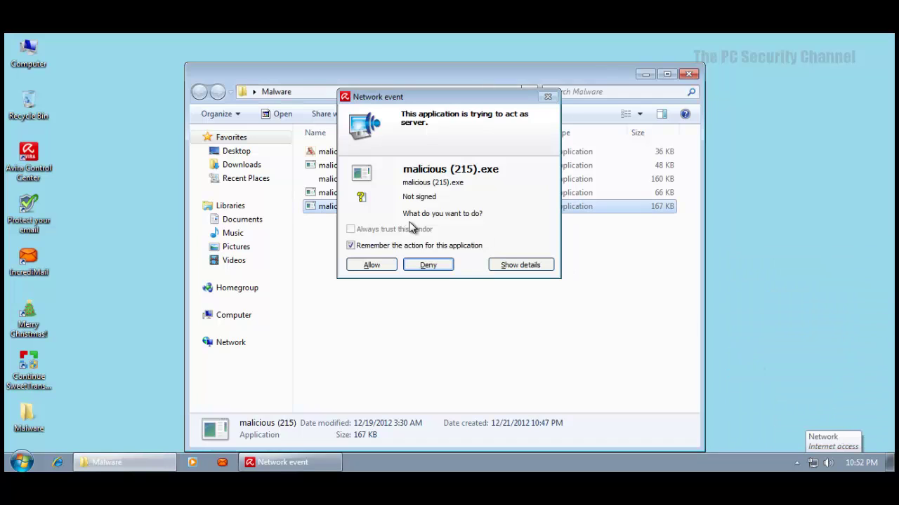
pyautogui.moveTo(453, 103); pyautogui.dragTo(500, 159)
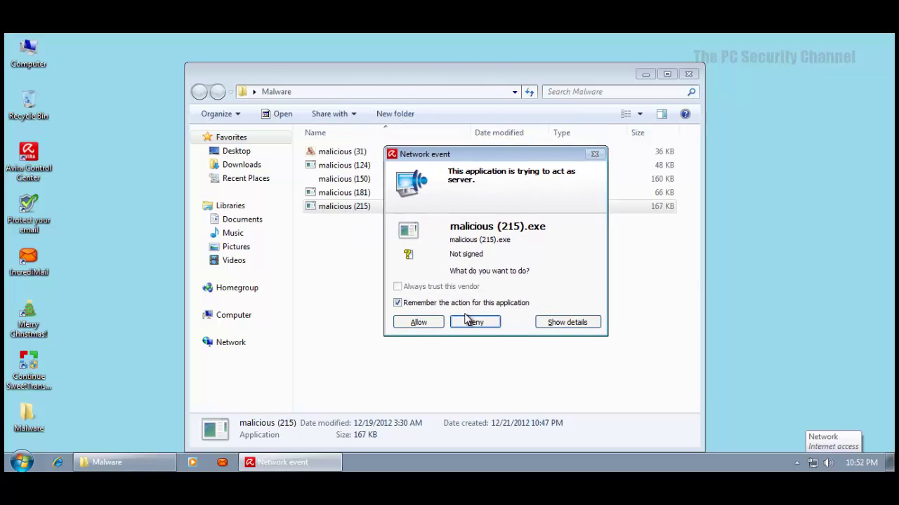
pyautogui.click(415, 322)
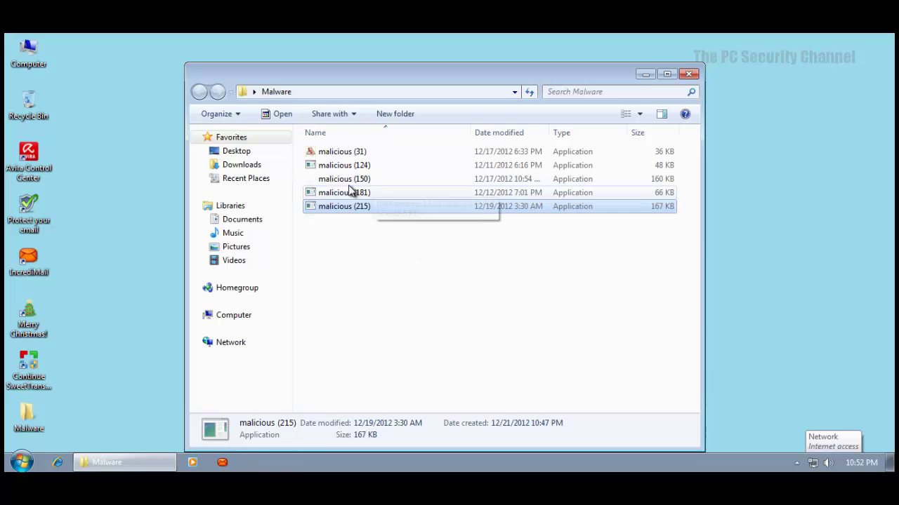
pyautogui.rightClick(349, 191)
pyautogui.click(358, 254)
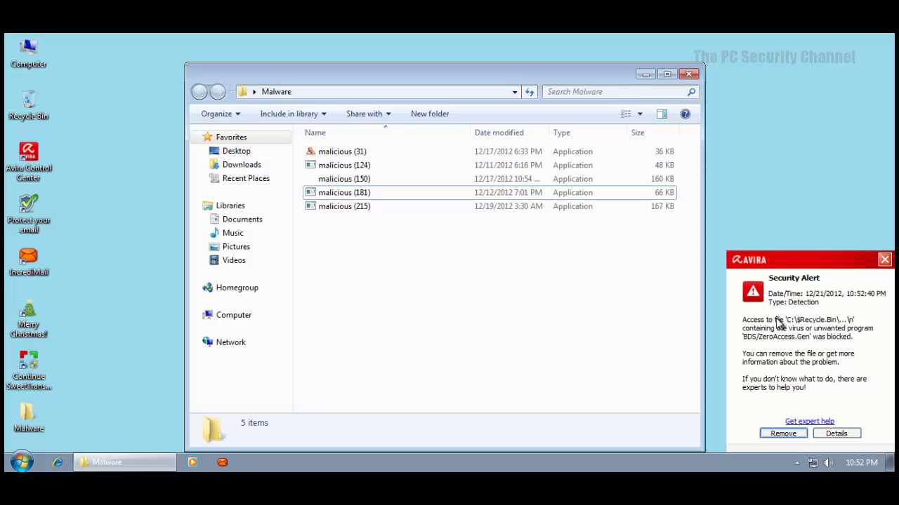
# Close the Malware folder, answer the Flash Player change requests, and close its installer.
pyautogui.click(688, 74)
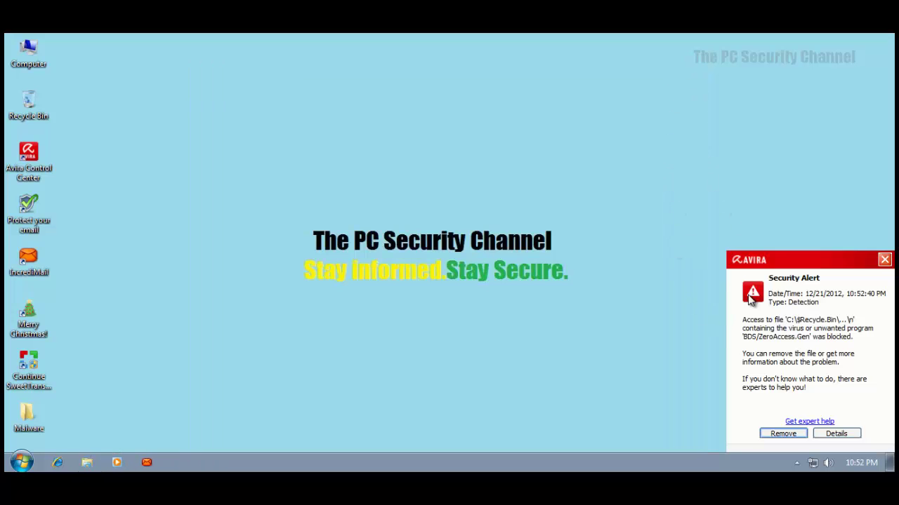
pyautogui.click(778, 436)
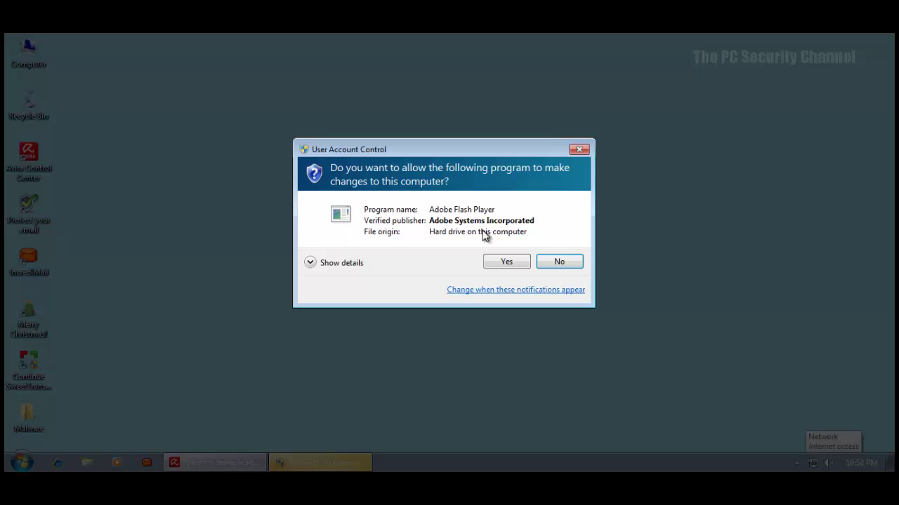
pyautogui.click(559, 262)
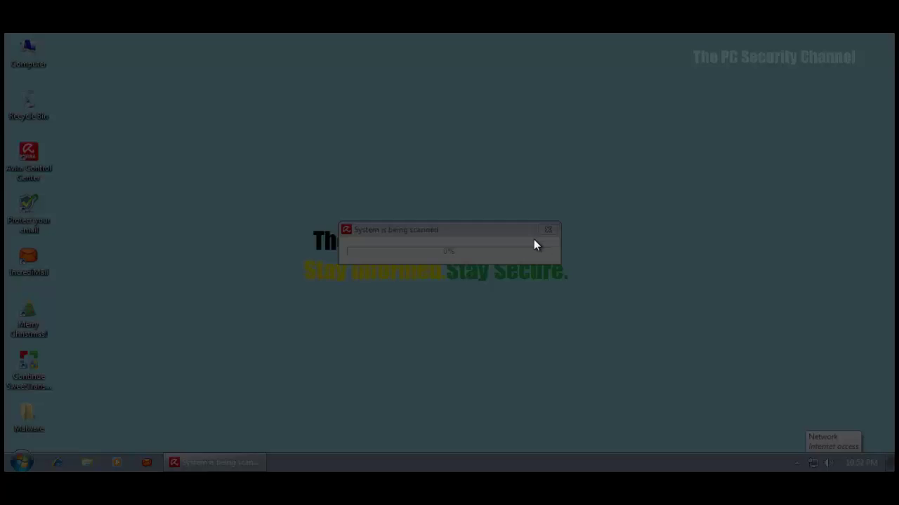
pyautogui.click(568, 261)
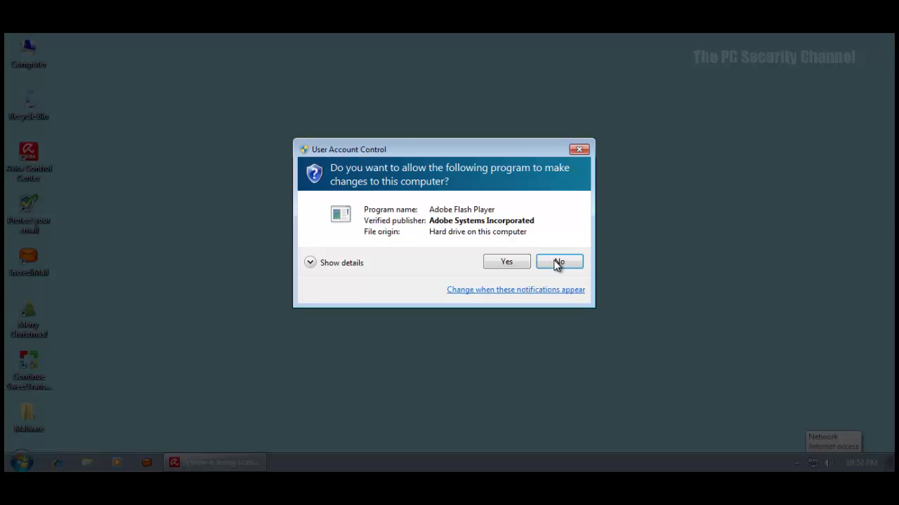
pyautogui.click(556, 261)
pyautogui.click(558, 260)
pyautogui.click(494, 261)
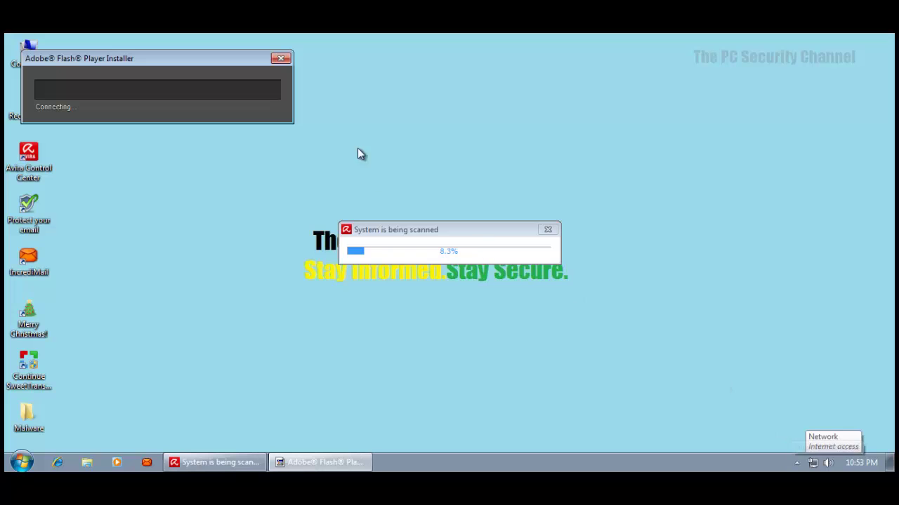
pyautogui.click(280, 59)
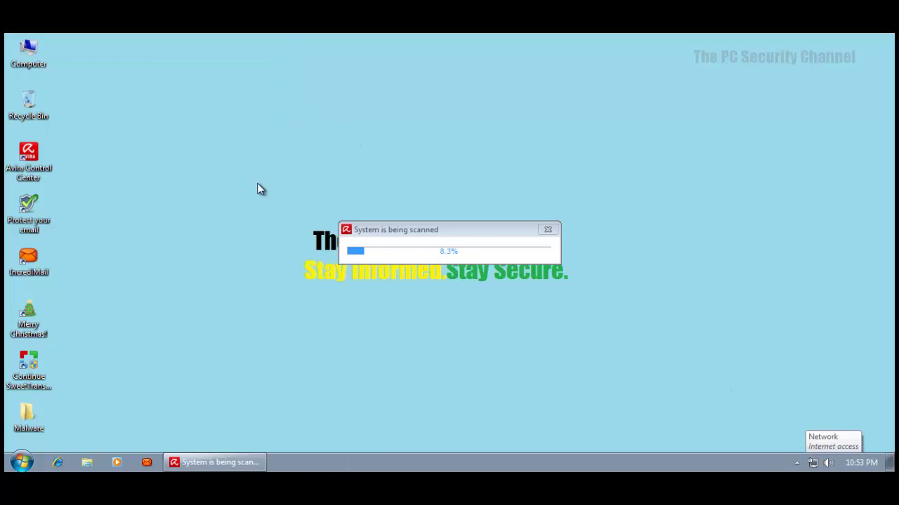
# Remove the blocked BDS/ZeroAccess.Gen file from Avira's security alert.
pyautogui.click(797, 463)
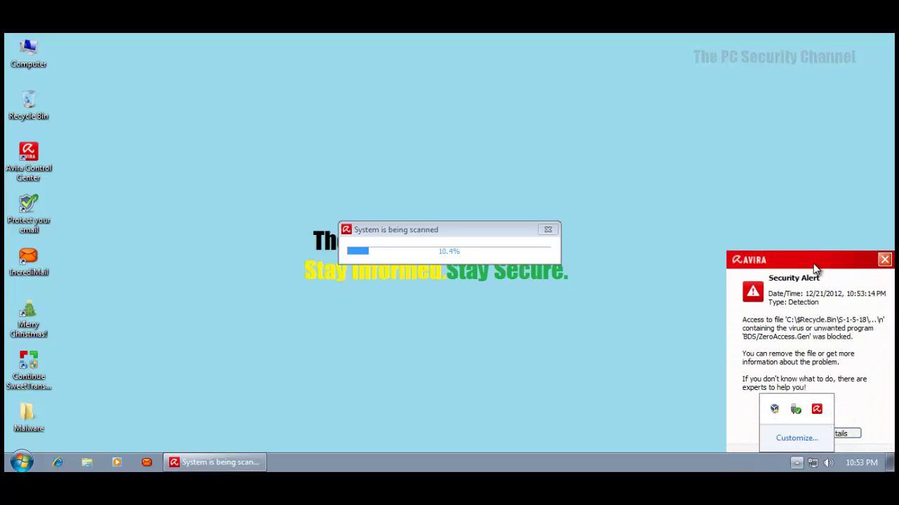
pyautogui.click(798, 257)
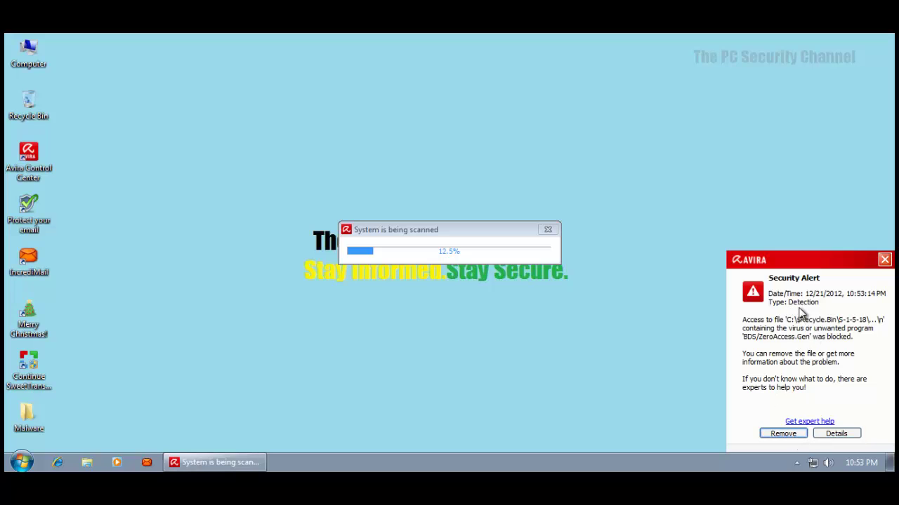
pyautogui.click(781, 432)
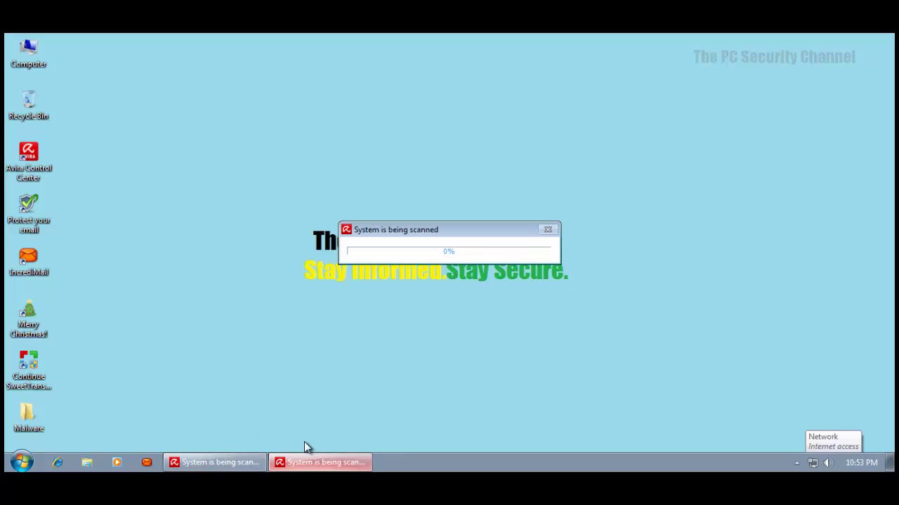
# Compare the two 'System is being scanned' windows and launch Task Manager.
pyautogui.moveTo(390, 235); pyautogui.dragTo(576, 235)
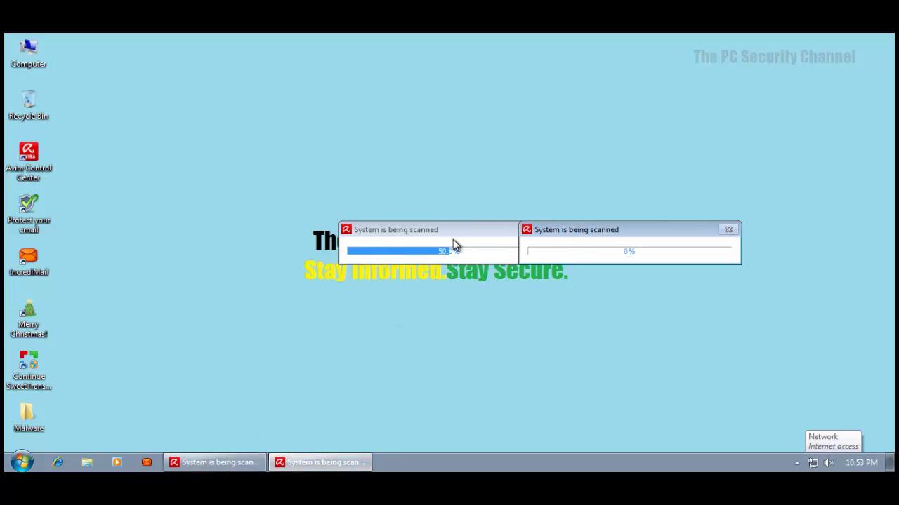
pyautogui.click(454, 242)
pyautogui.click(731, 229)
pyautogui.rightClick(511, 454)
pyautogui.click(548, 410)
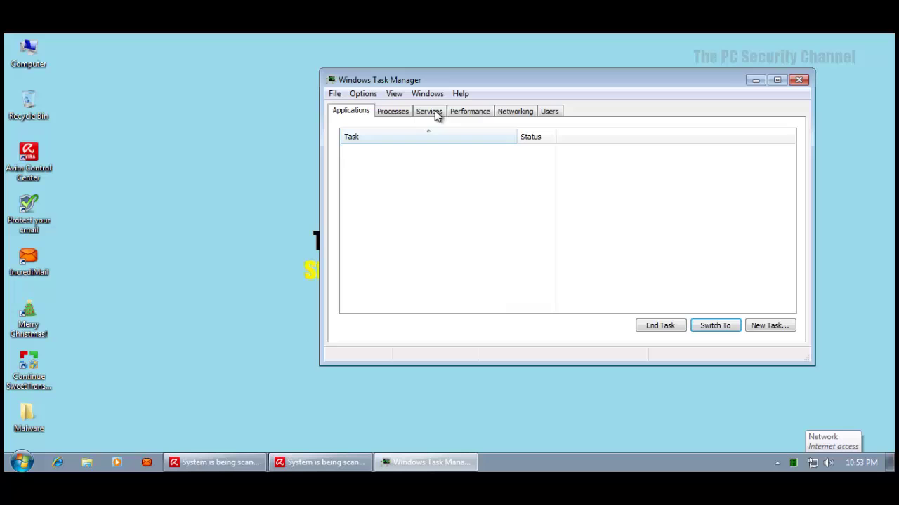
# End the second 'System is being scanned' task, choosing End Now.
pyautogui.click(435, 163)
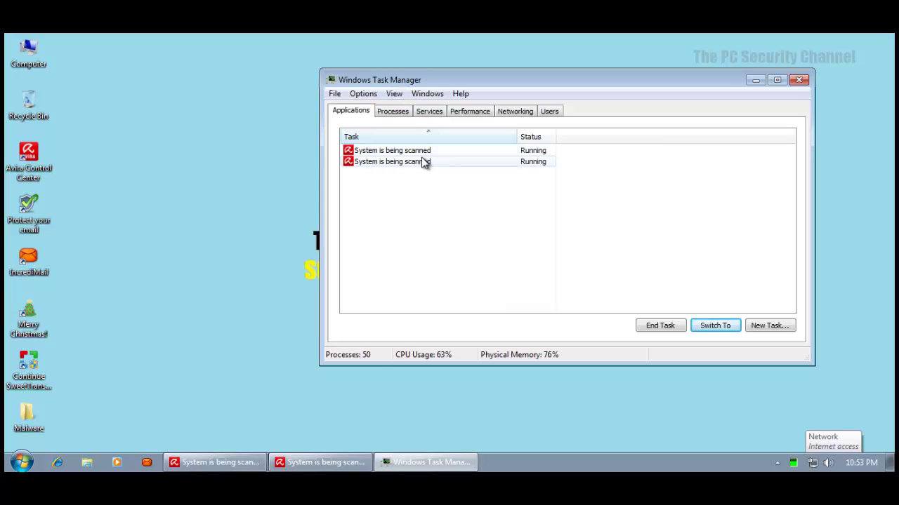
pyautogui.doubleClick(419, 156)
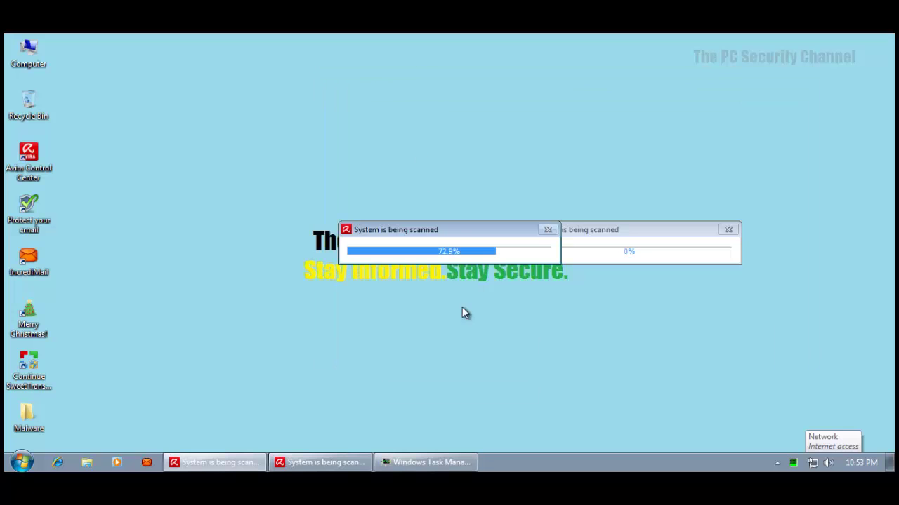
pyautogui.click(433, 453)
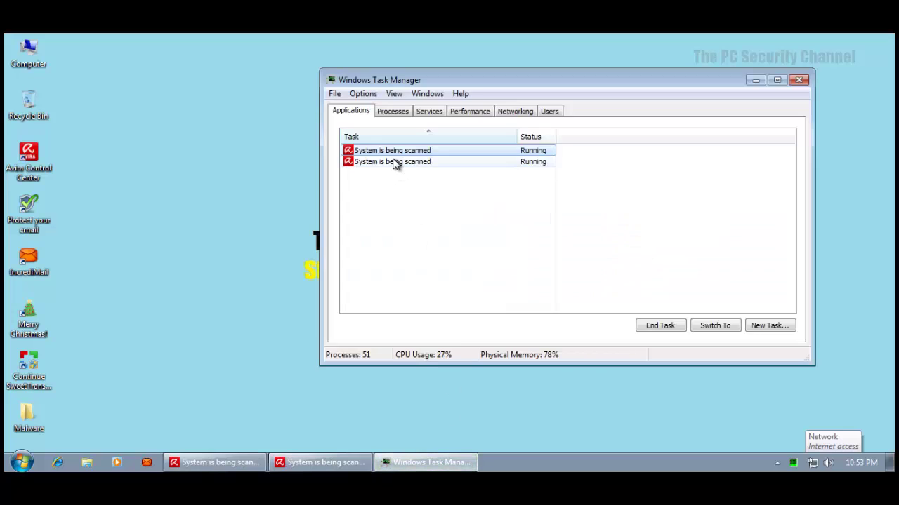
pyautogui.click(396, 162)
pyautogui.click(664, 332)
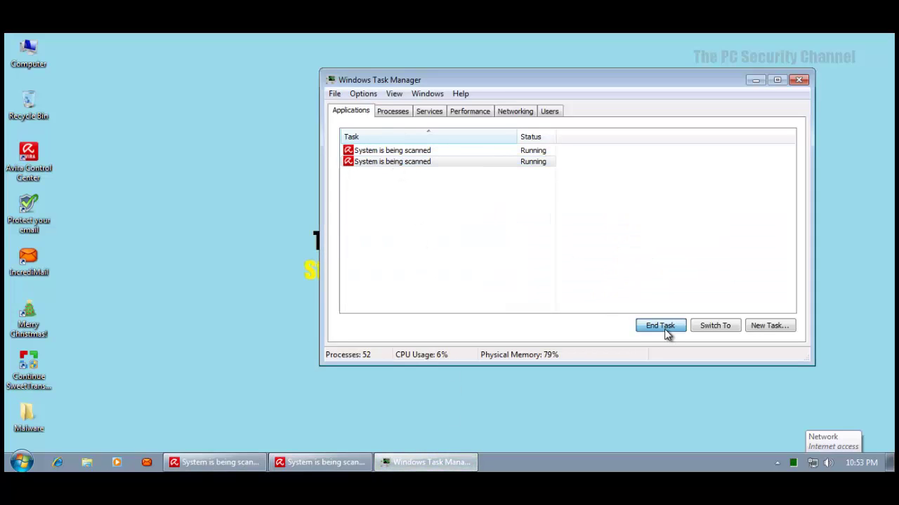
pyautogui.rightClick(482, 163)
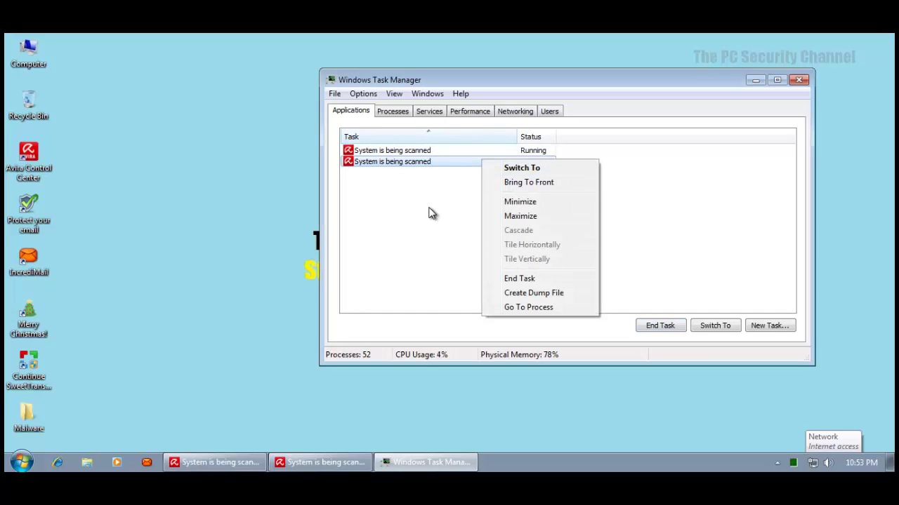
pyautogui.click(799, 80)
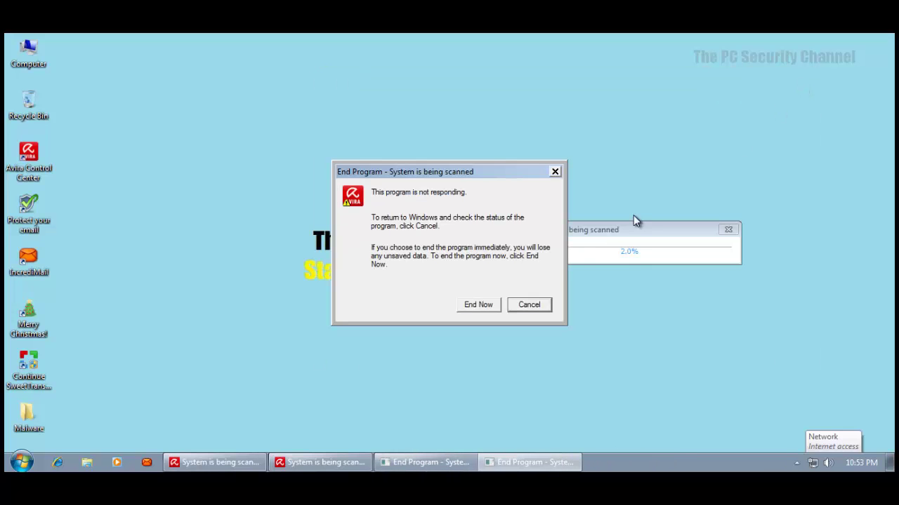
pyautogui.click(479, 308)
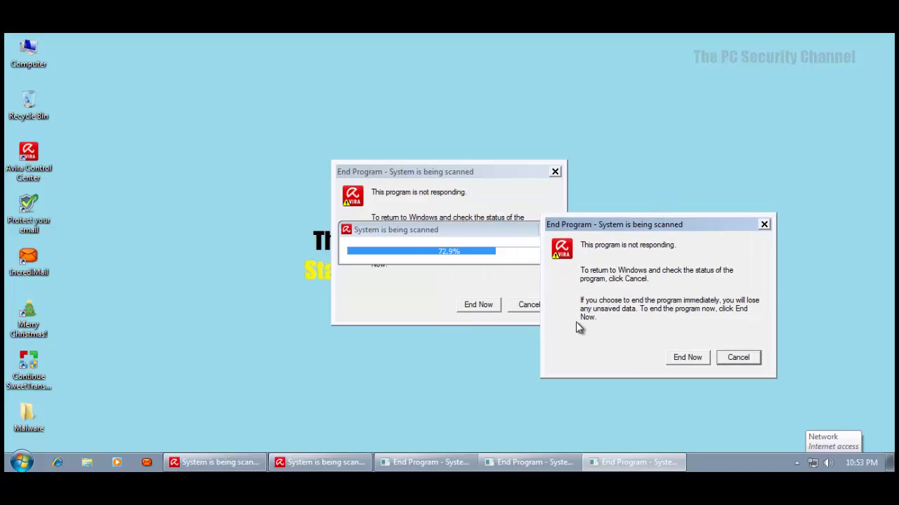
# Clear the extra End Program prompts and force the duplicate scan closed, leaving the 72.9% scan.
pyautogui.click(457, 175)
pyautogui.click(527, 306)
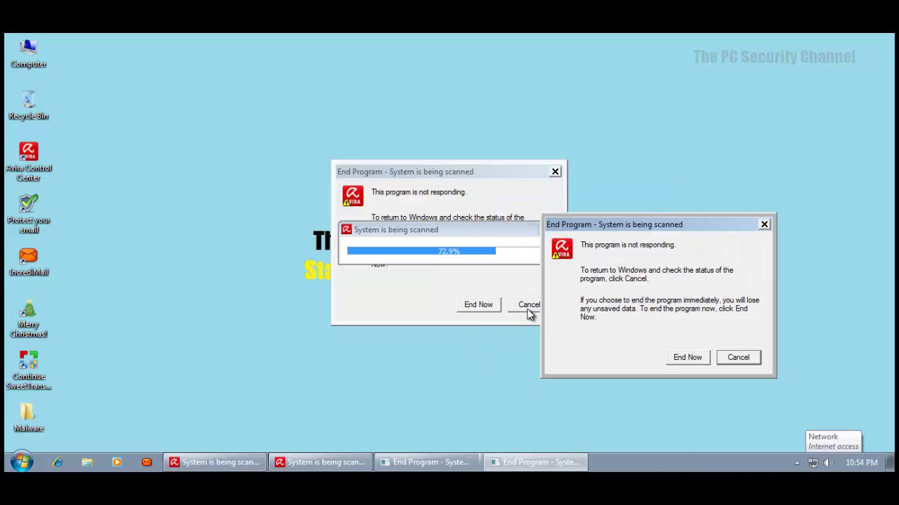
pyautogui.click(525, 306)
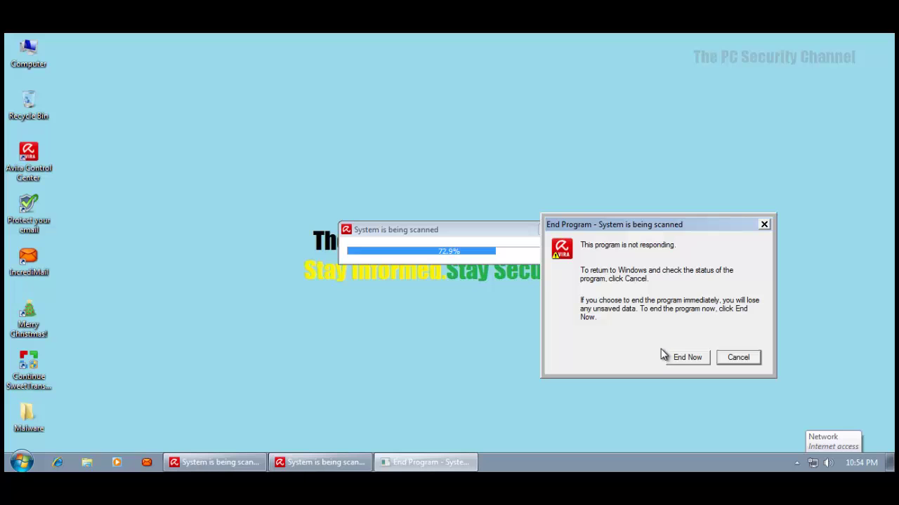
pyautogui.moveTo(626, 233); pyautogui.dragTo(665, 279)
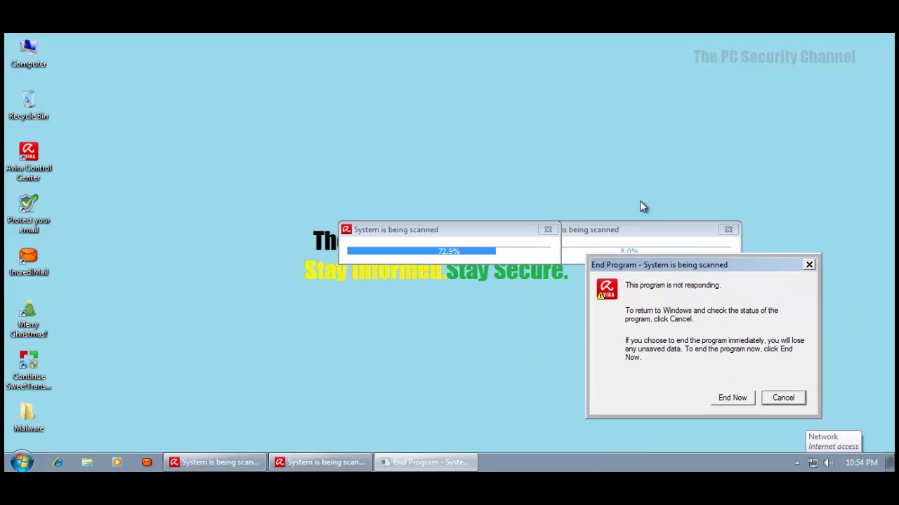
pyautogui.click(730, 398)
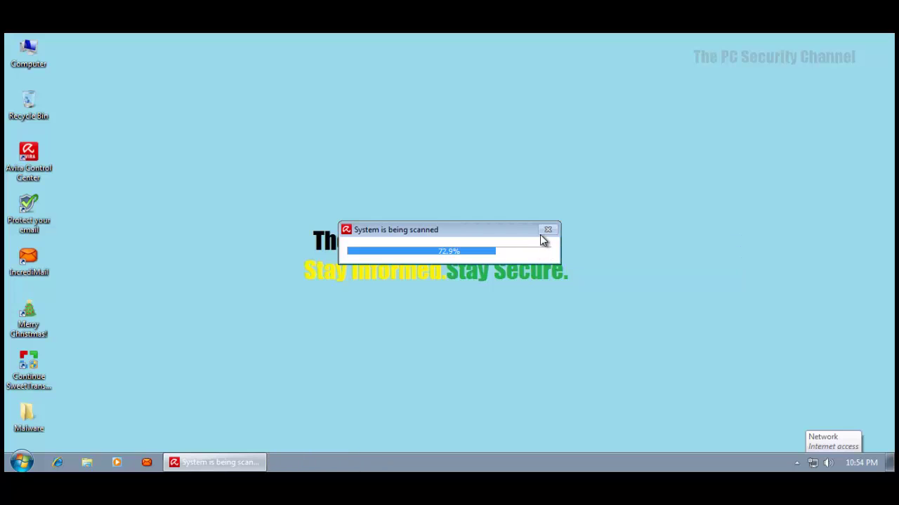
pyautogui.moveTo(484, 230); pyautogui.dragTo(485, 194)
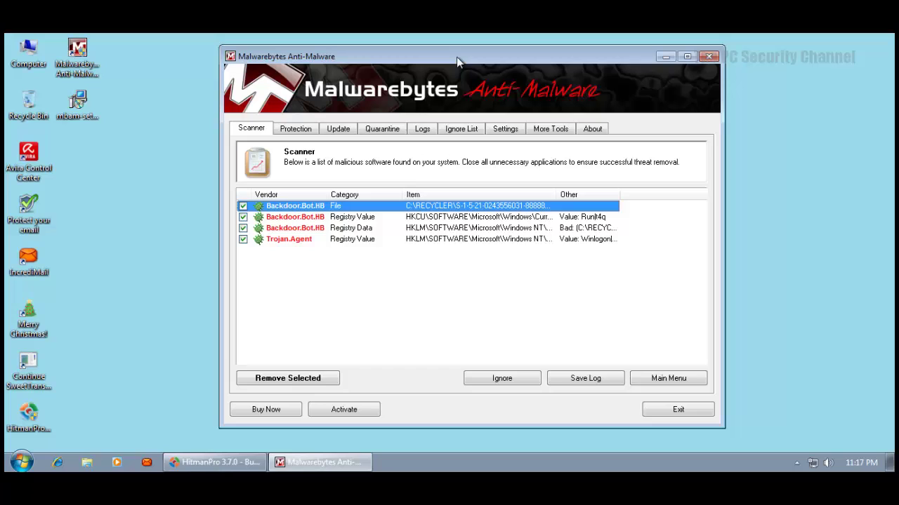
# Inspect the Backdoor.Bot.HB and Trojan.Agent detection rows in Malwarebytes.
pyautogui.click(337, 219)
pyautogui.click(341, 239)
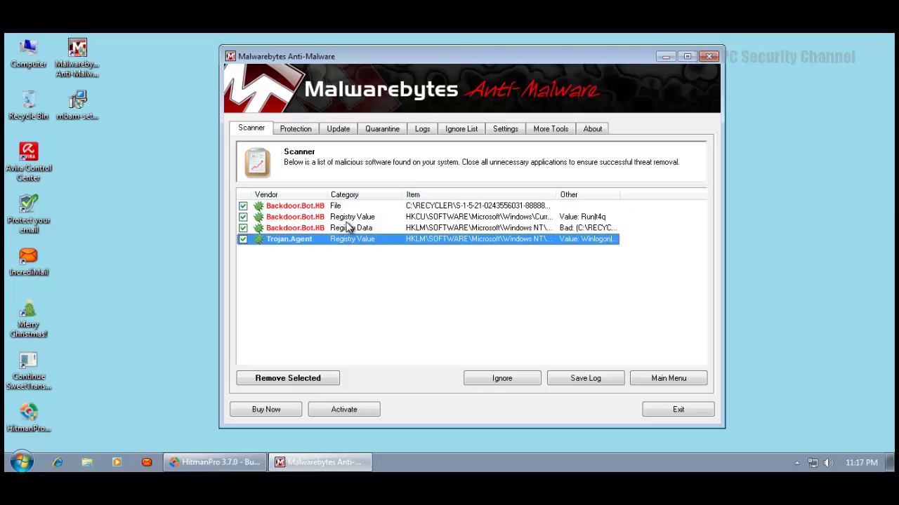
pyautogui.click(325, 228)
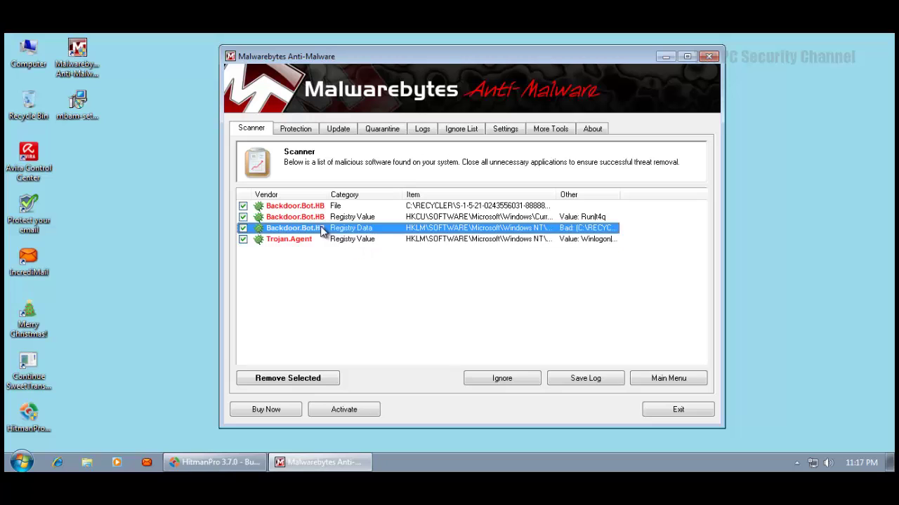
pyautogui.click(316, 219)
pyautogui.click(428, 231)
# Widen the Item column to read full paths, then close Malwarebytes, confirming Yes.
pyautogui.moveTo(554, 195); pyautogui.dragTo(809, 204)
pyautogui.click(590, 217)
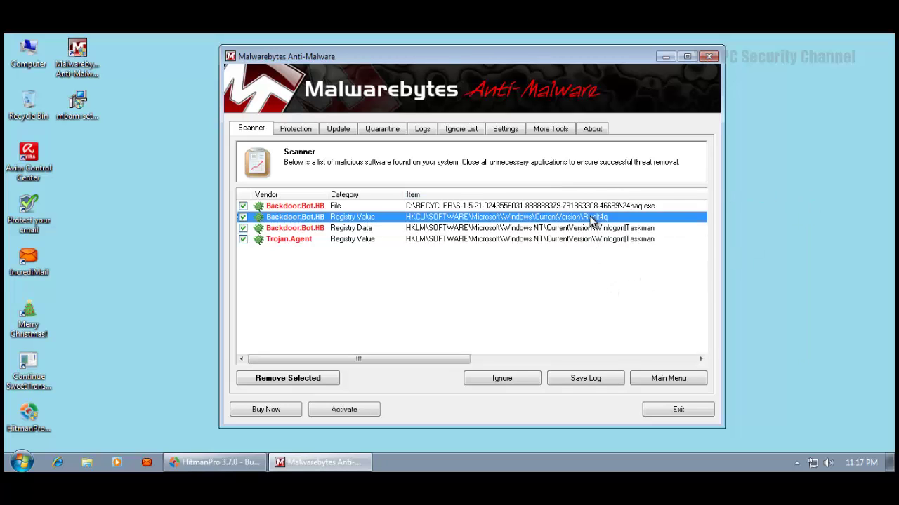
pyautogui.click(590, 229)
pyautogui.click(590, 240)
pyautogui.click(398, 208)
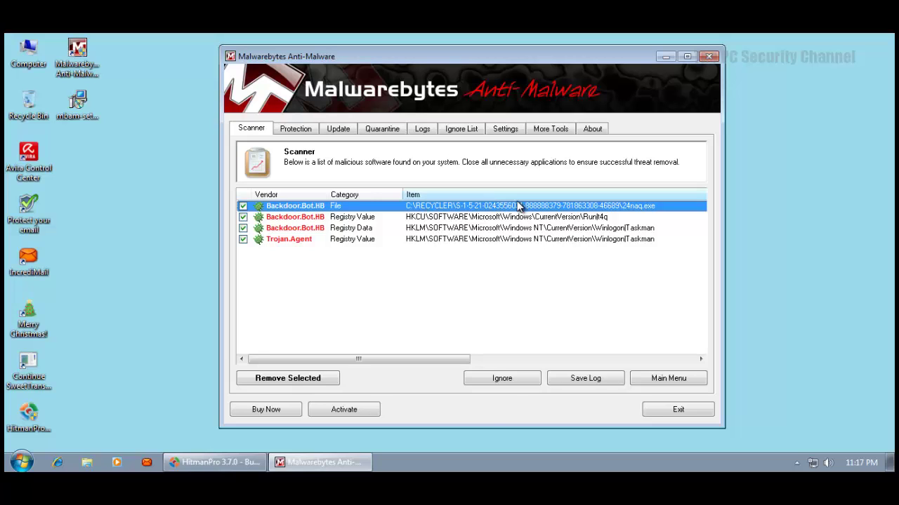
pyautogui.click(707, 57)
pyautogui.click(493, 294)
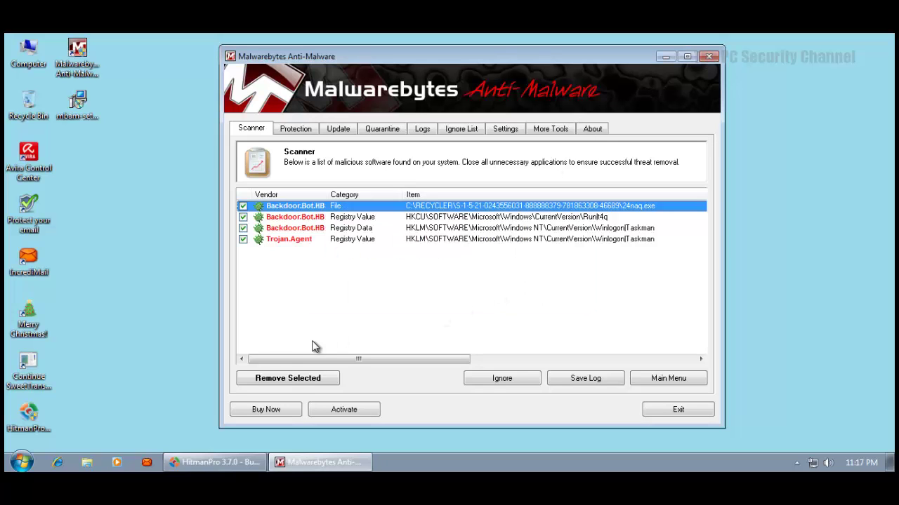
# Scroll HitmanPro's results, inspect the Recycle Bin 00001C01.exe entry, then close HitmanPro.
pyautogui.click(239, 462)
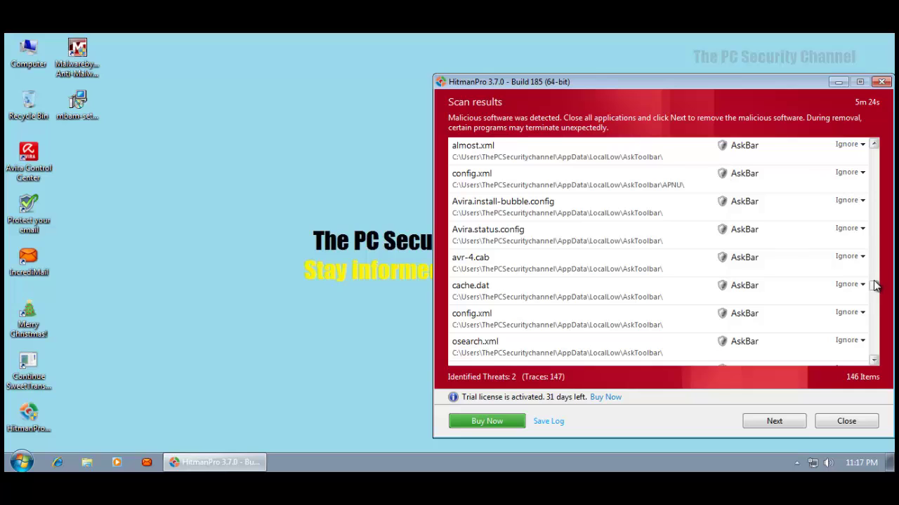
pyautogui.moveTo(875, 285); pyautogui.dragTo(892, 351)
pyautogui.click(554, 346)
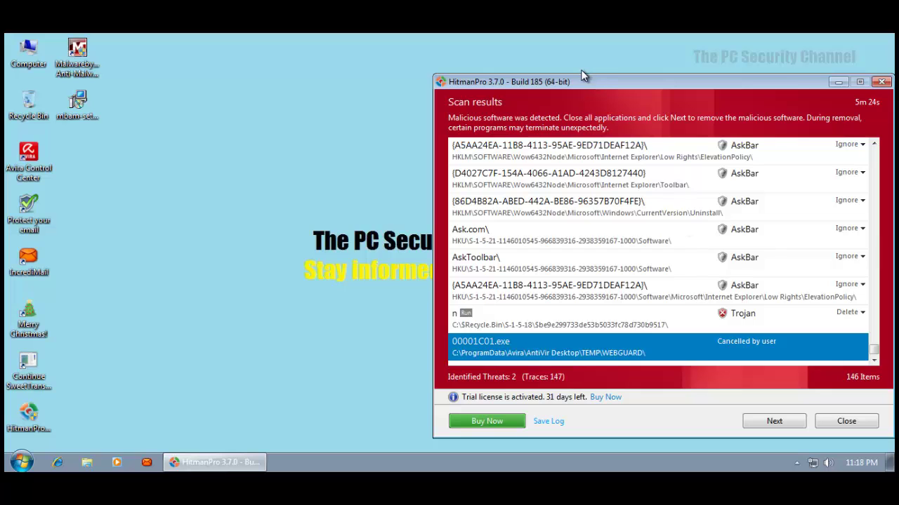
pyautogui.moveTo(574, 83); pyautogui.dragTo(421, 43)
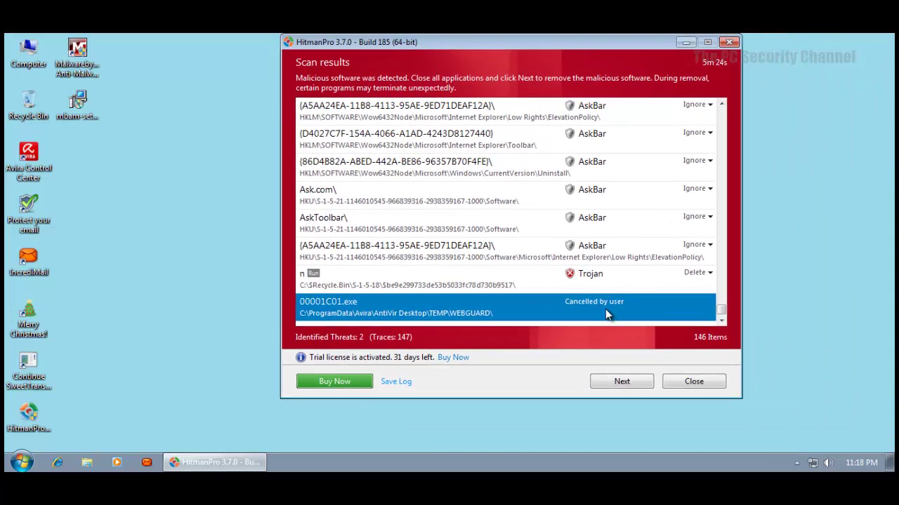
pyautogui.moveTo(721, 315); pyautogui.dragTo(721, 314)
pyautogui.moveTo(721, 309); pyautogui.dragTo(721, 163)
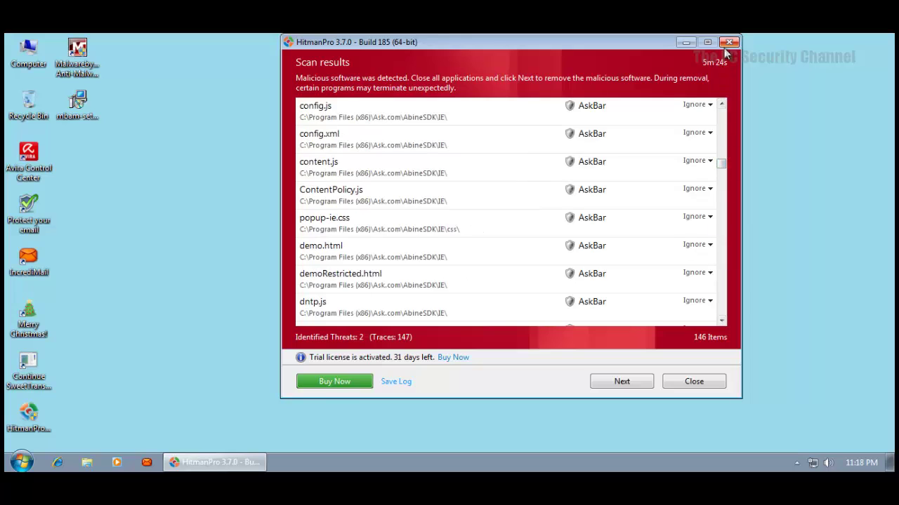
pyautogui.click(726, 44)
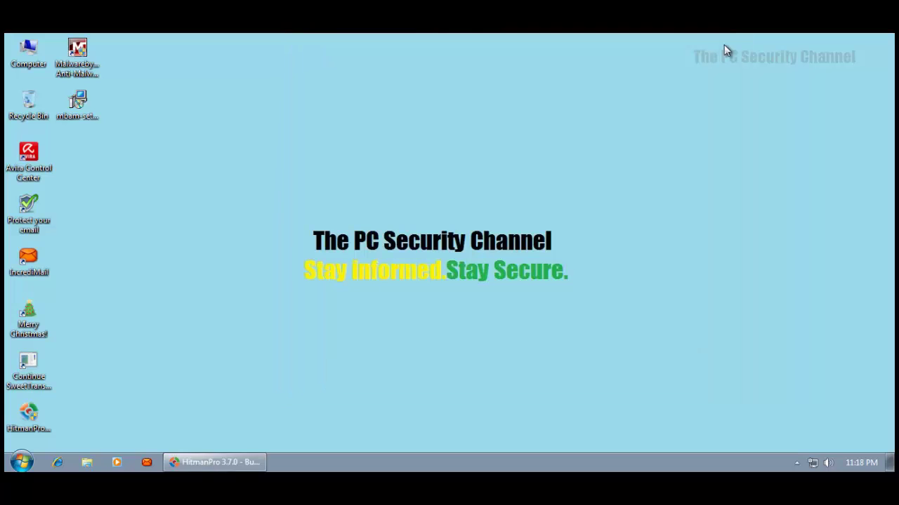
# Reopen Avira from the hidden tray icons and reposition its Status window showing all services running.
pyautogui.click(796, 463)
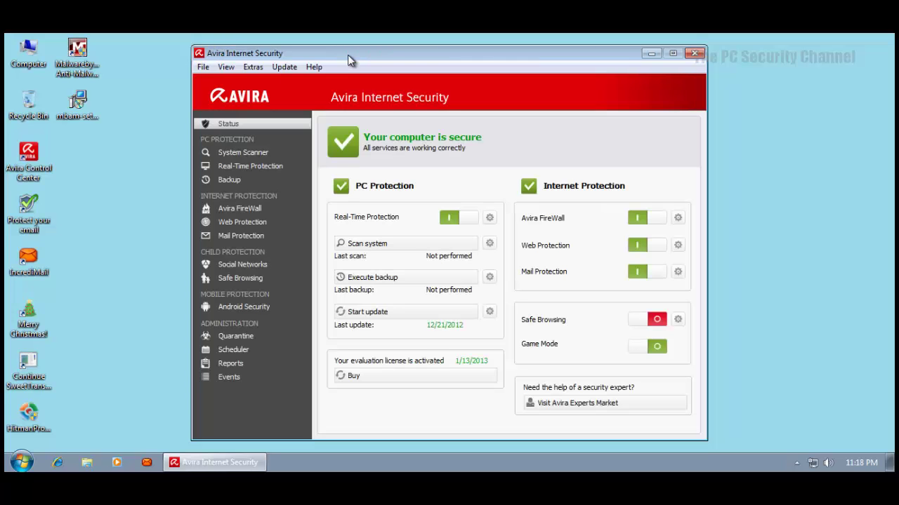
pyautogui.moveTo(347, 55); pyautogui.dragTo(339, 44)
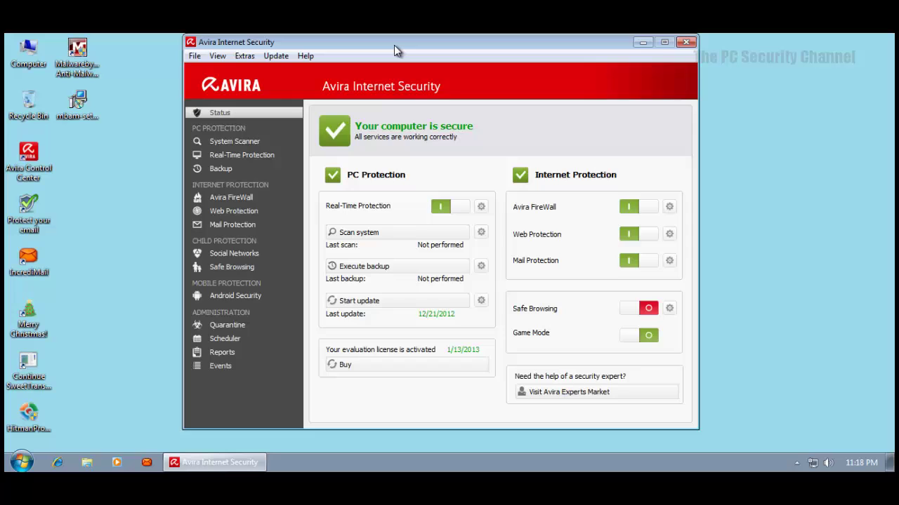
pyautogui.moveTo(397, 48); pyautogui.dragTo(404, 50)
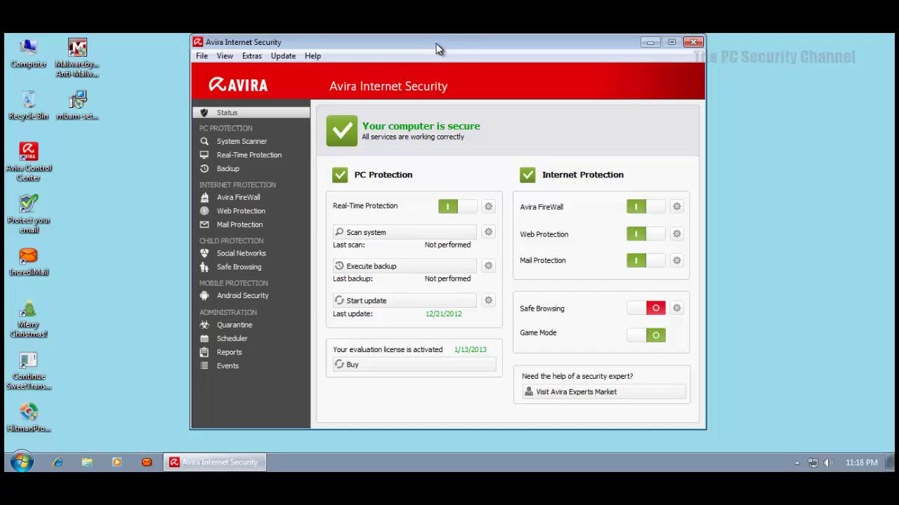
pyautogui.moveTo(436, 44); pyautogui.dragTo(433, 52)
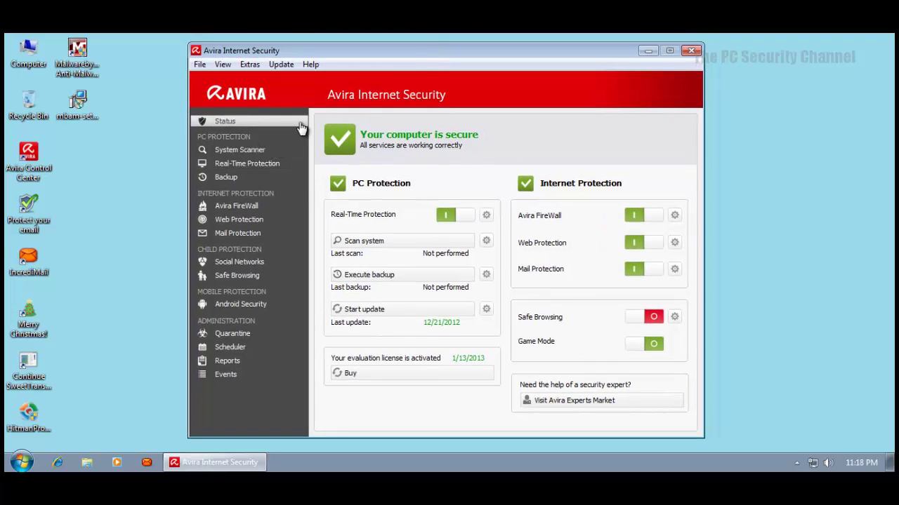